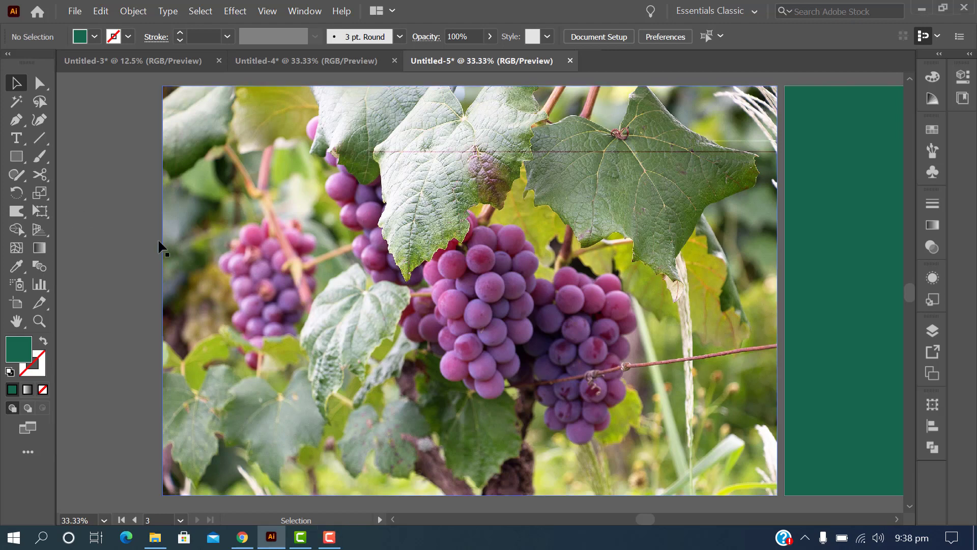
Select the grape photo and open the Craquelure texture effect for it
click(194, 236)
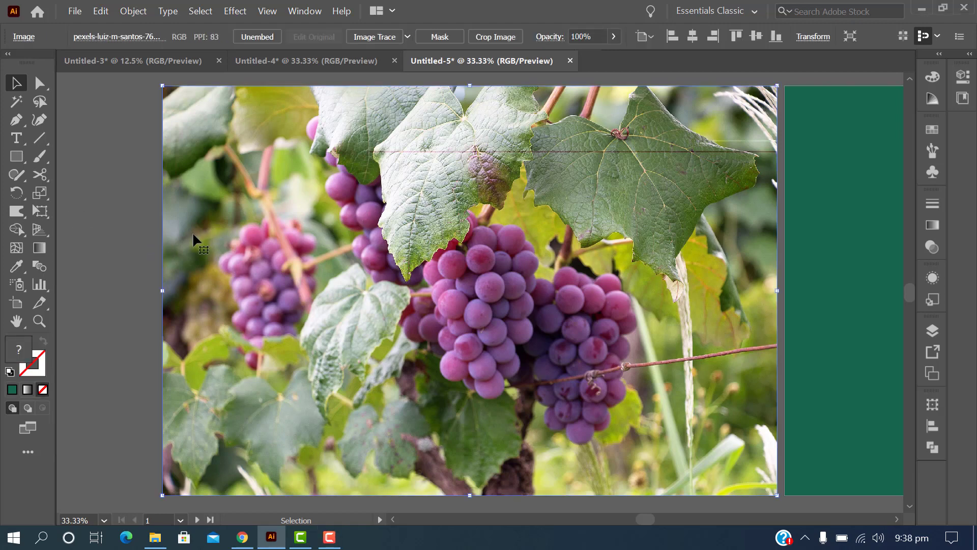
key(ctrl+minus)
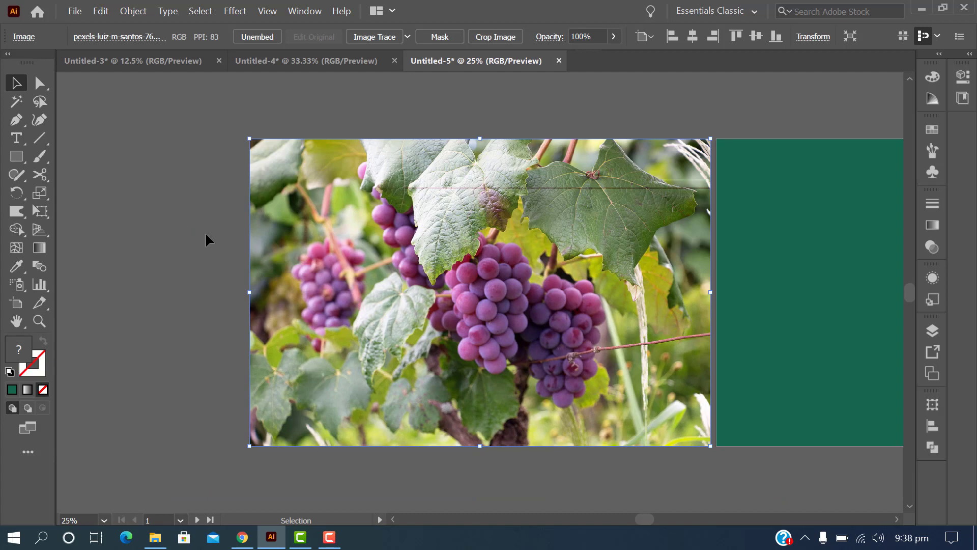
key(ctrl+plus)
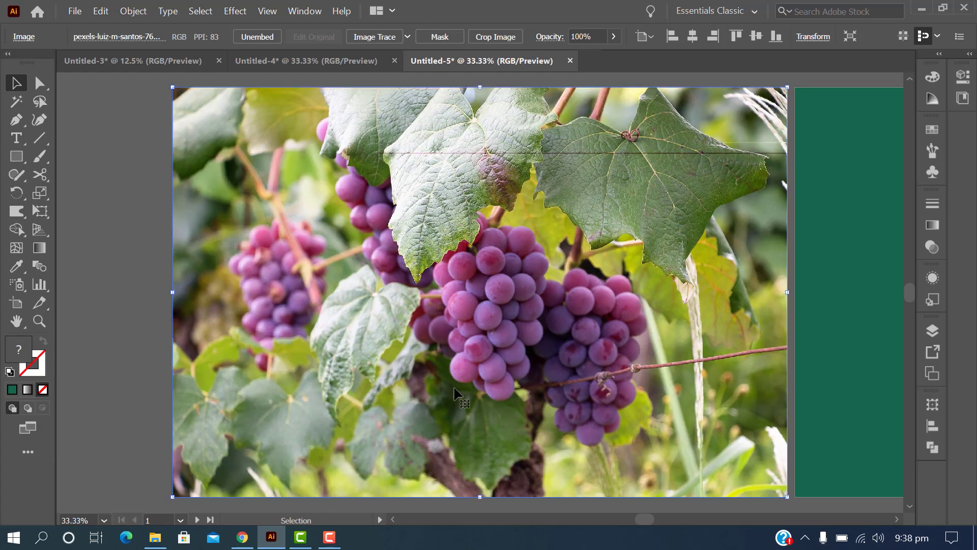
click(241, 16)
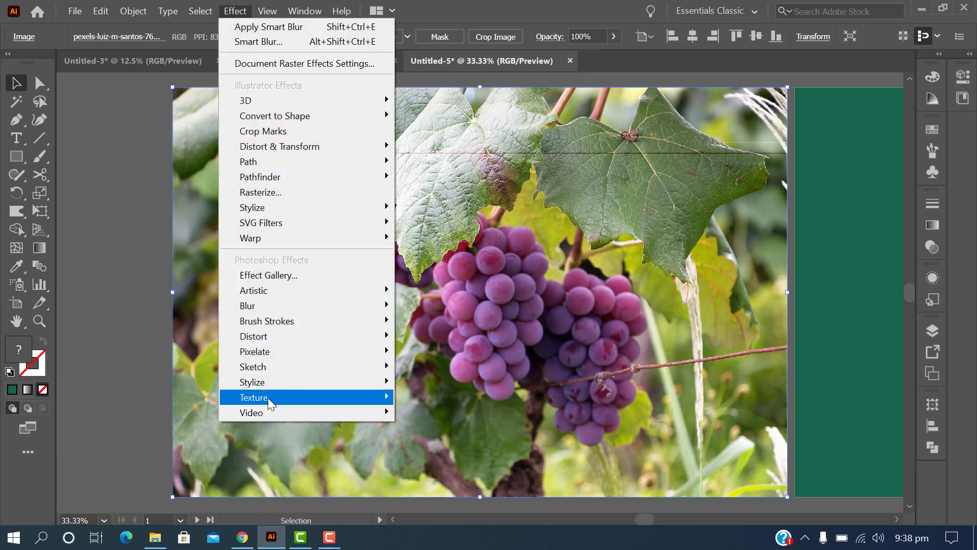
mouse_move(268, 399)
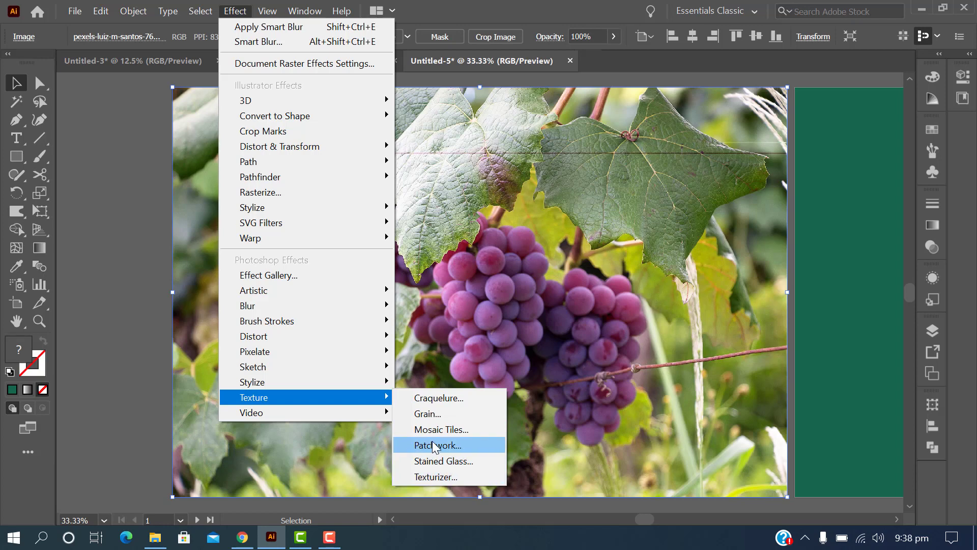
click(437, 398)
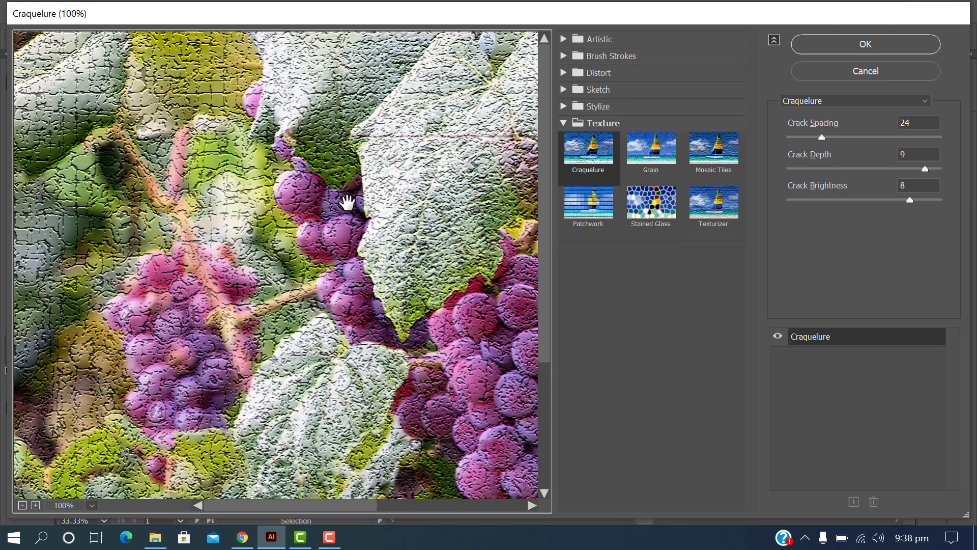
click(581, 167)
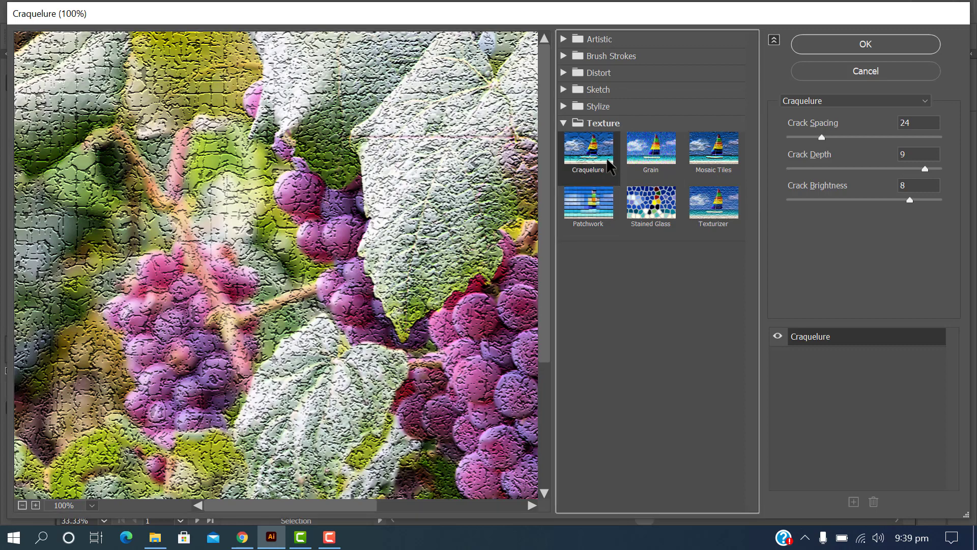
click(829, 106)
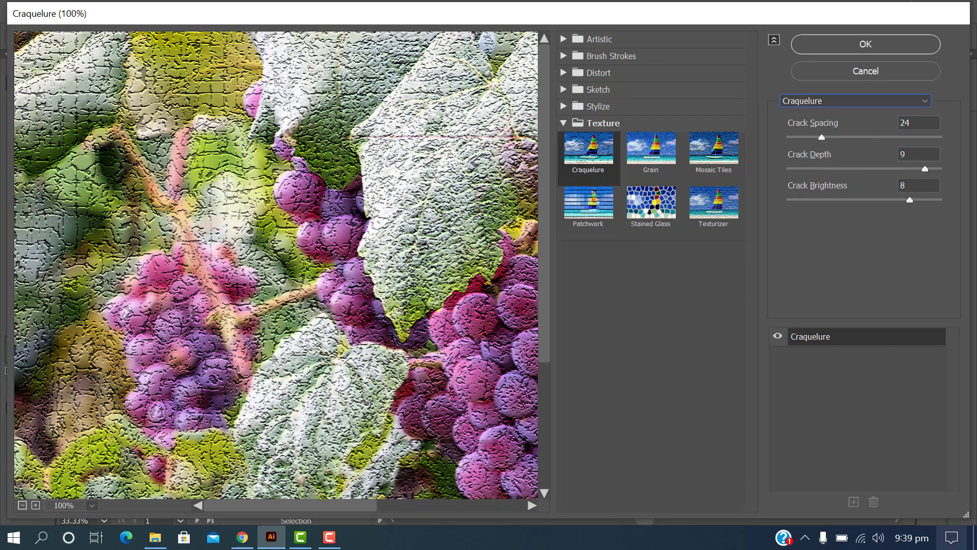
click(898, 103)
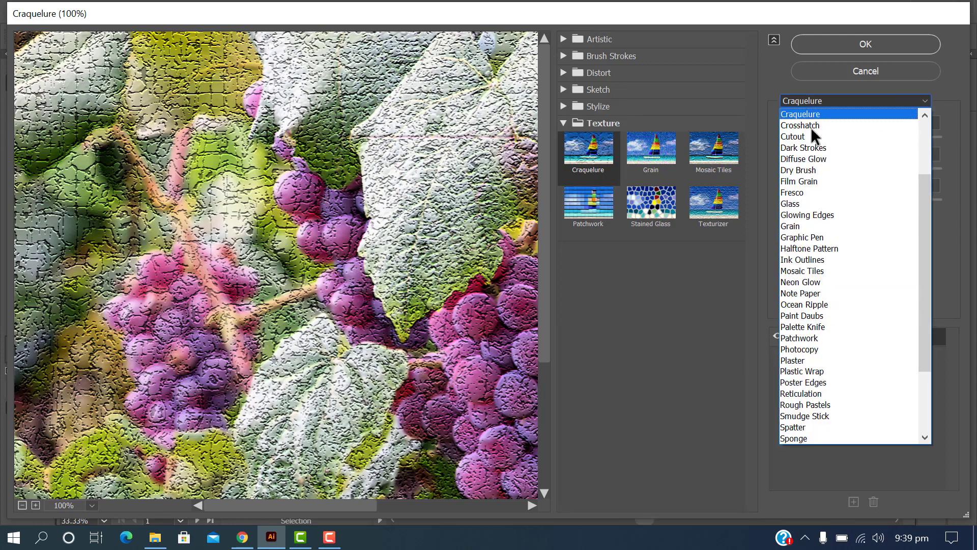
click(698, 276)
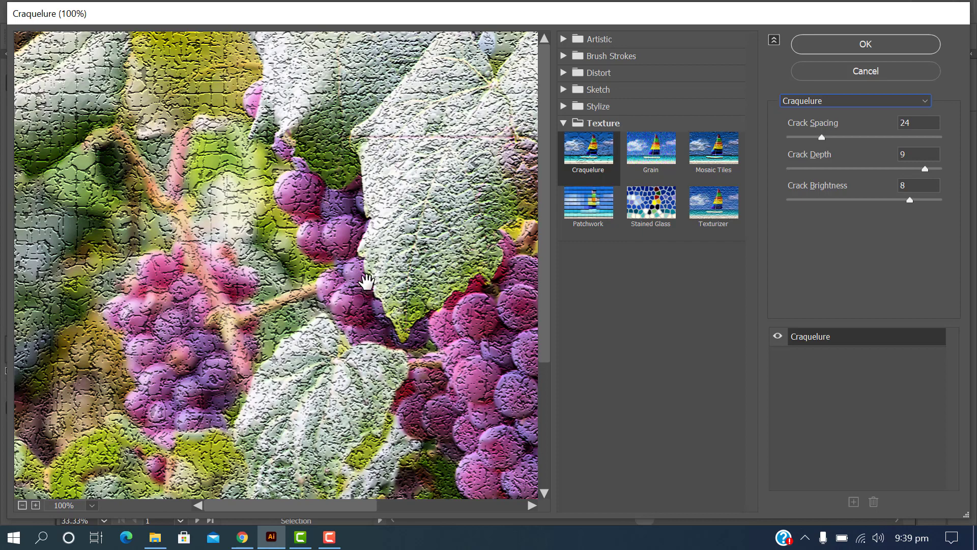
Bring the main grape clusters into the effect preview and set the Craquelure crack spacing to 28
drag(354, 506, 460, 508)
drag(543, 300, 545, 405)
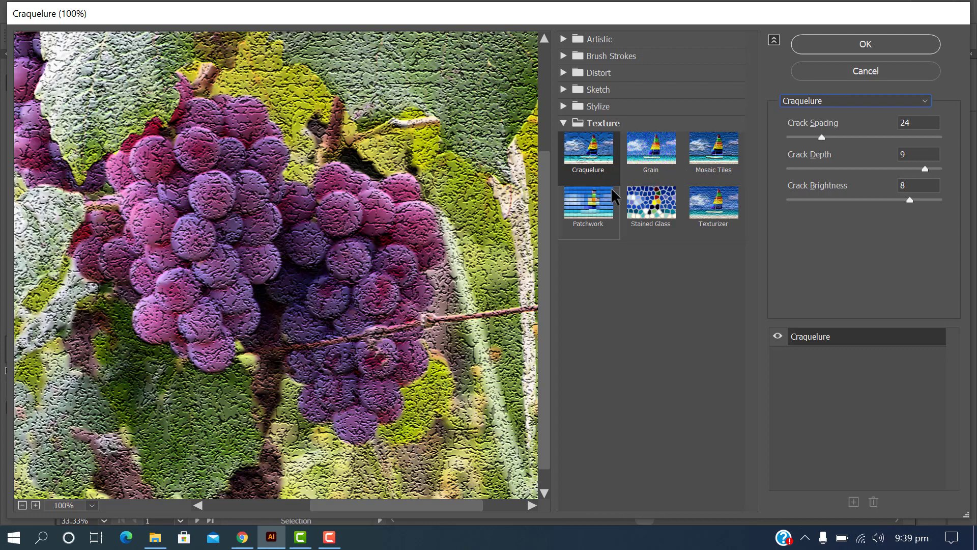
drag(823, 137, 834, 137)
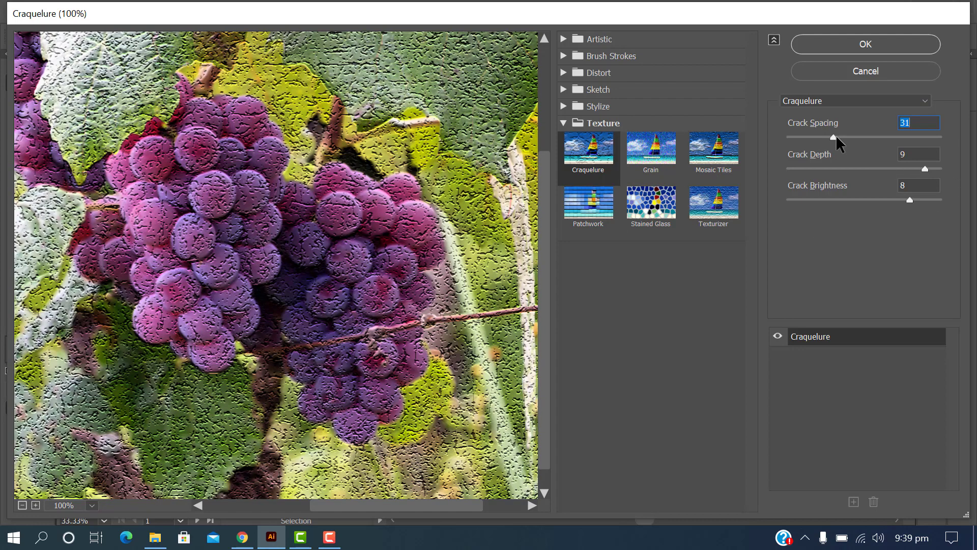
drag(837, 137, 855, 138)
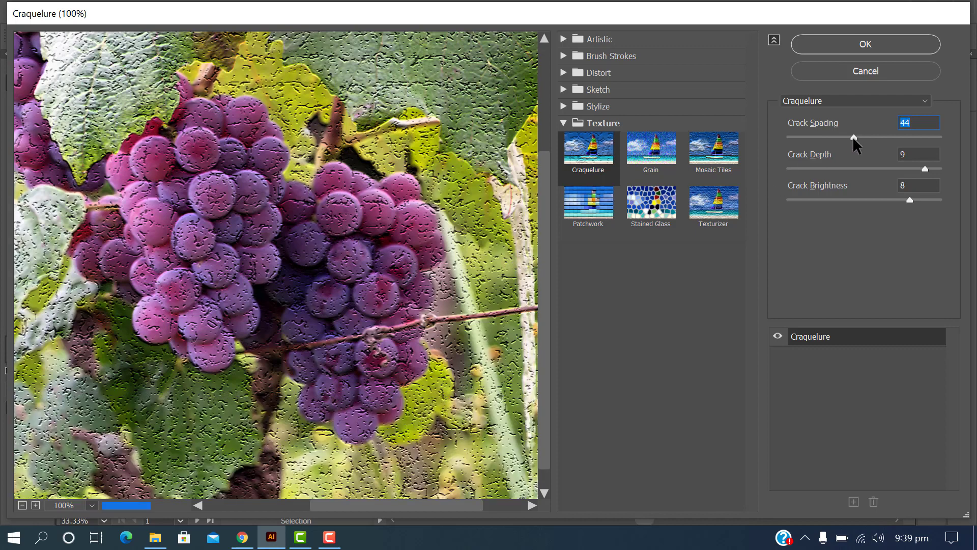
drag(854, 138, 829, 139)
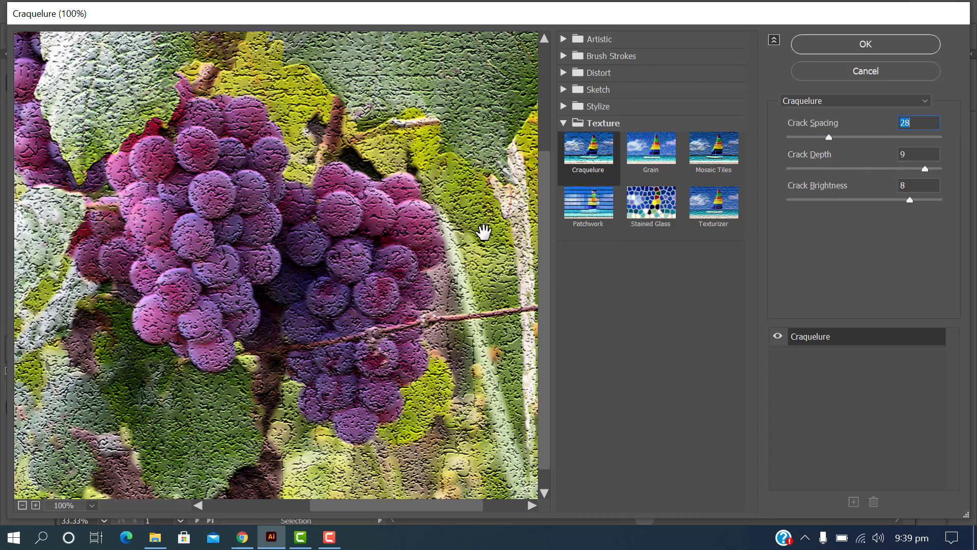
Set the Craquelure crack depth to 6 and the crack brightness to 7
drag(924, 171, 897, 170)
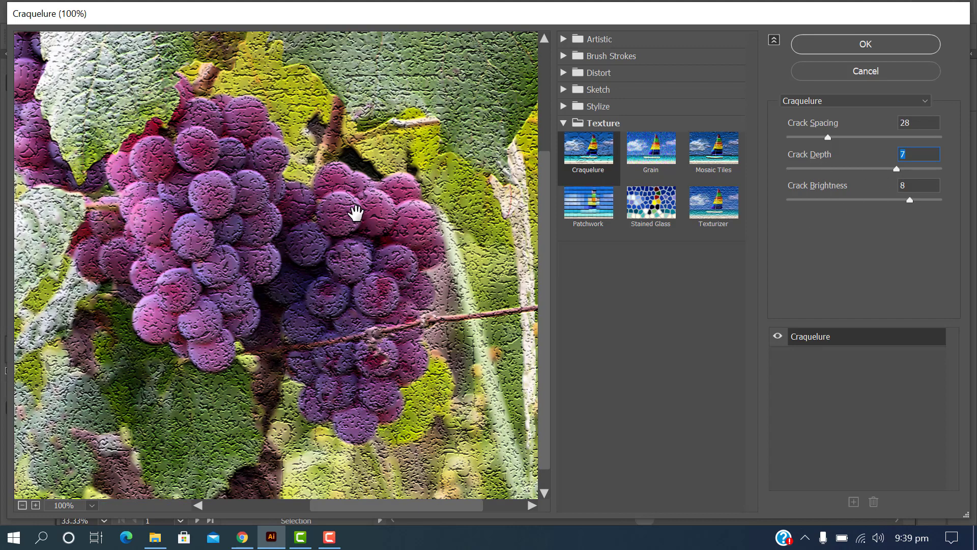
drag(895, 170, 882, 169)
drag(911, 203, 941, 208)
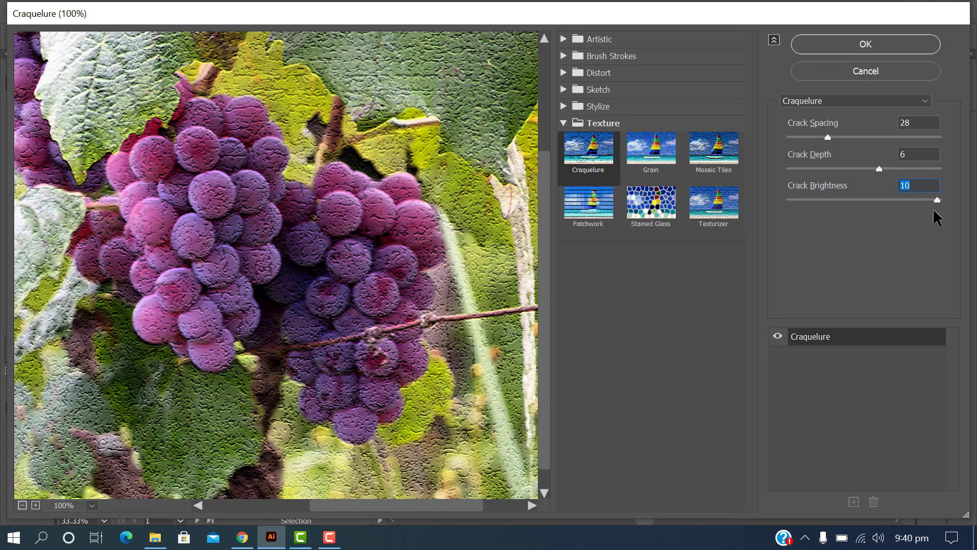
drag(940, 205, 893, 209)
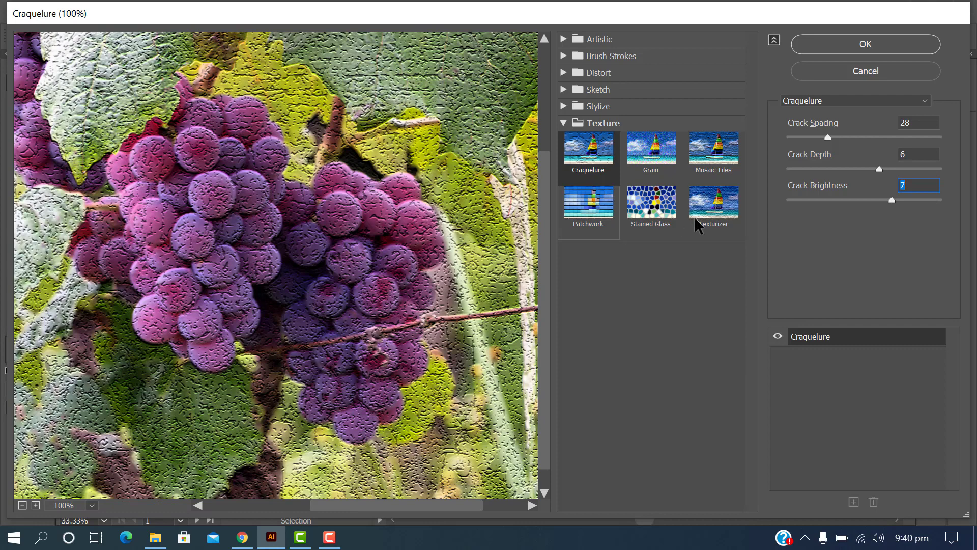
Try the Crosshatch filter and the Dark Strokes filter on the grape photo
click(903, 101)
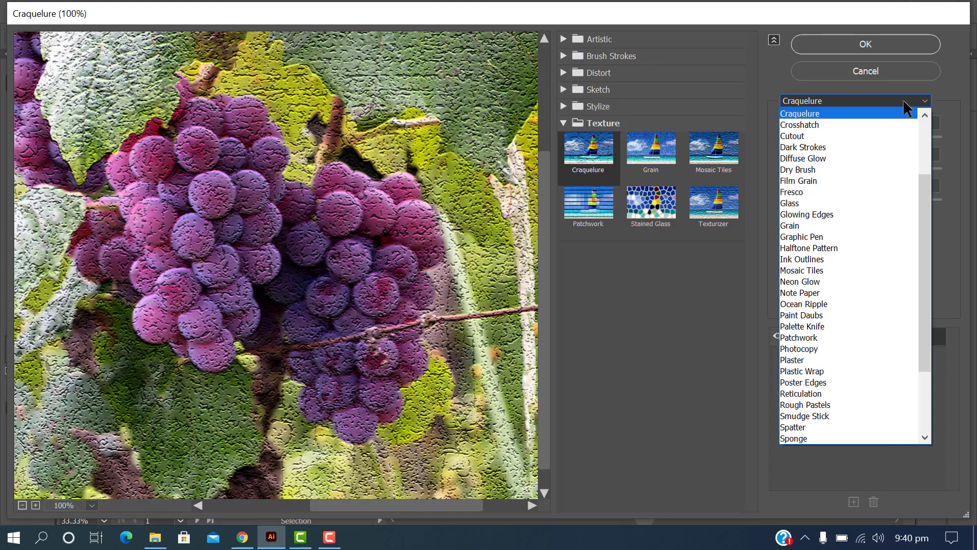
click(814, 127)
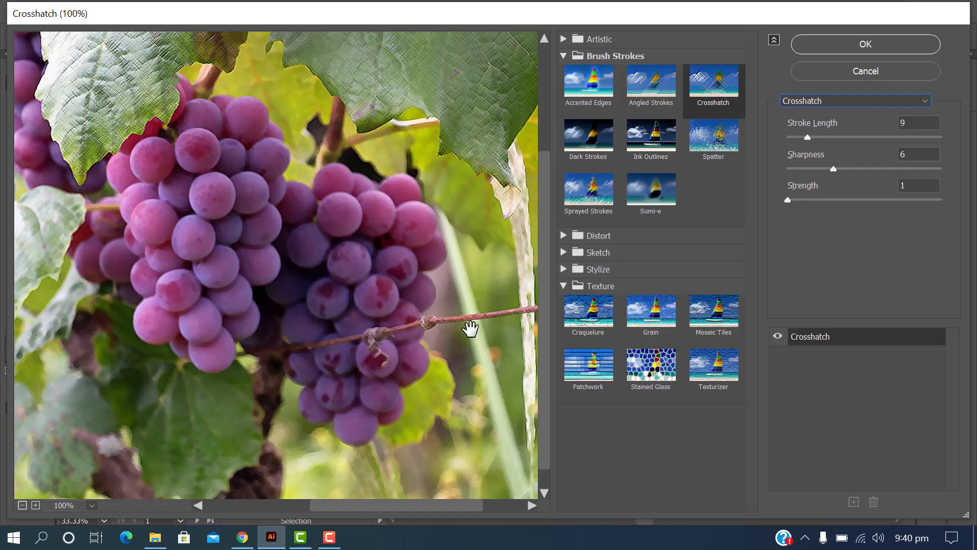
click(900, 101)
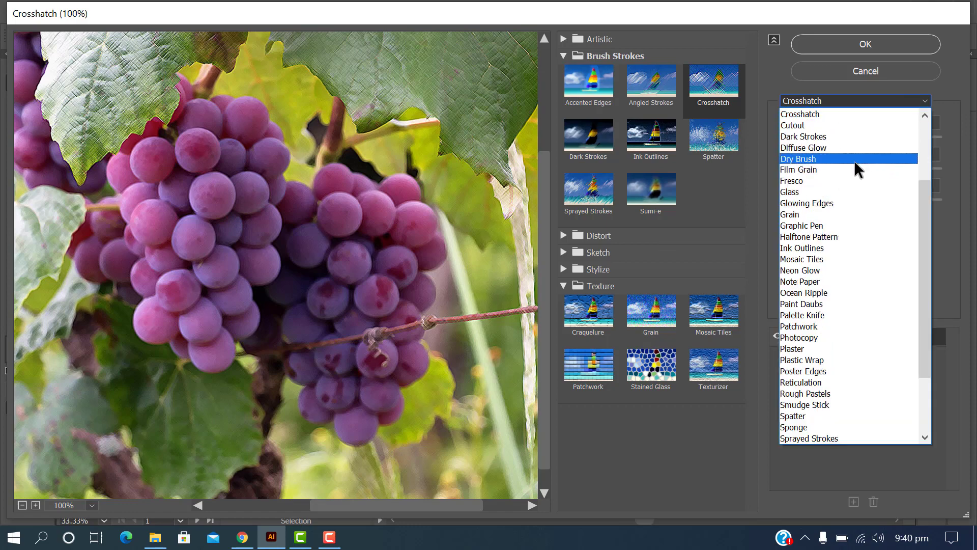
click(847, 136)
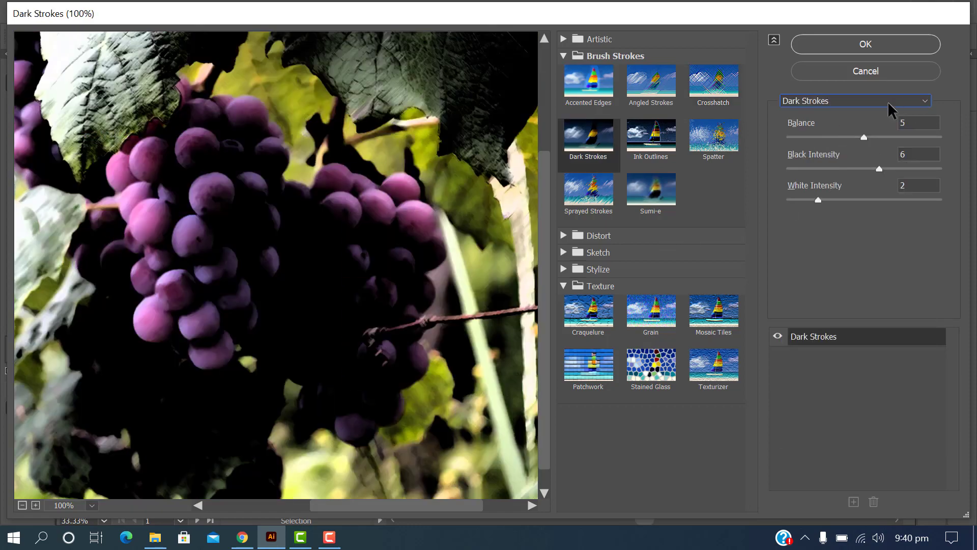
Try the Dry Brush filter and the Grain filter, checking the grain on the grape clusters in the preview
click(888, 102)
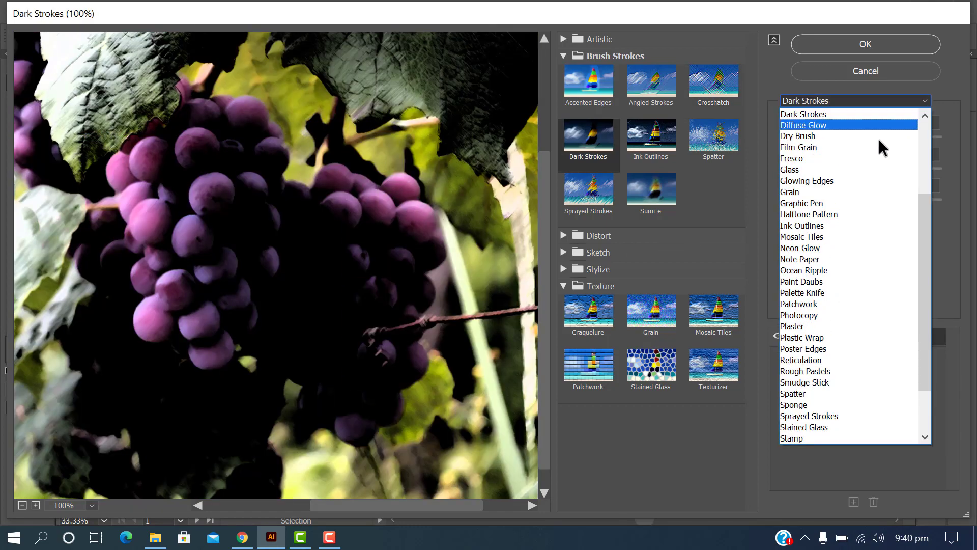
click(826, 136)
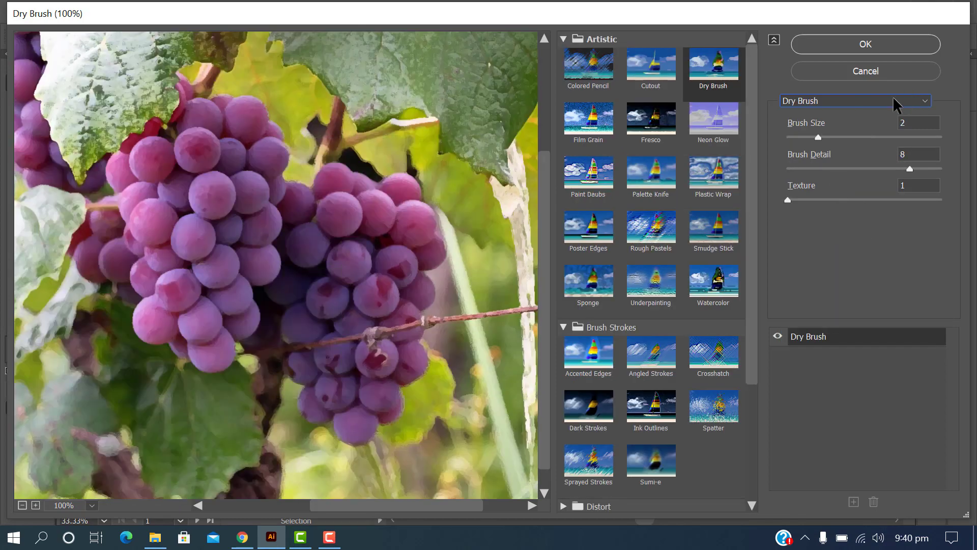
click(897, 105)
click(820, 166)
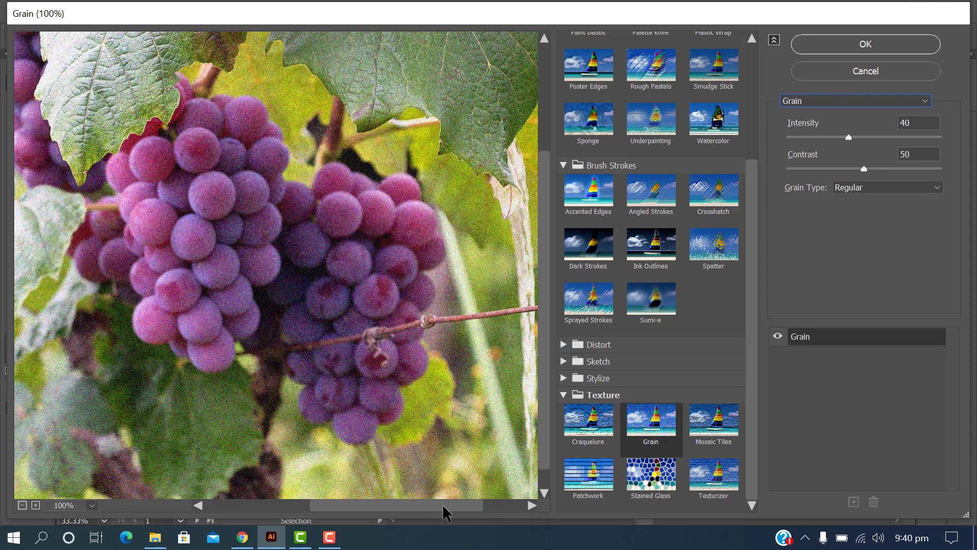
drag(444, 506, 347, 511)
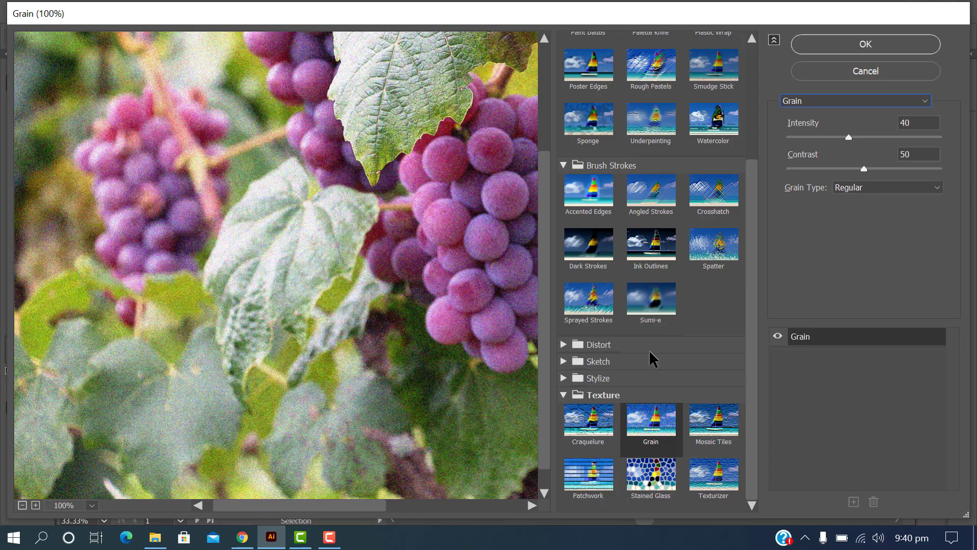
Switch the effect to the Plaster filter and inspect its result across the preview
scroll(682, 327, up, 3)
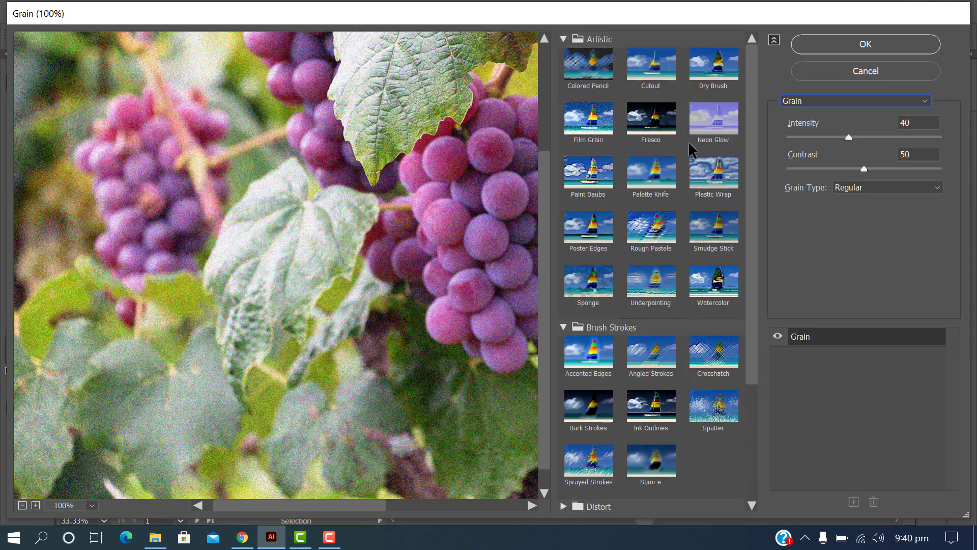
scroll(691, 148, down, 3)
click(872, 101)
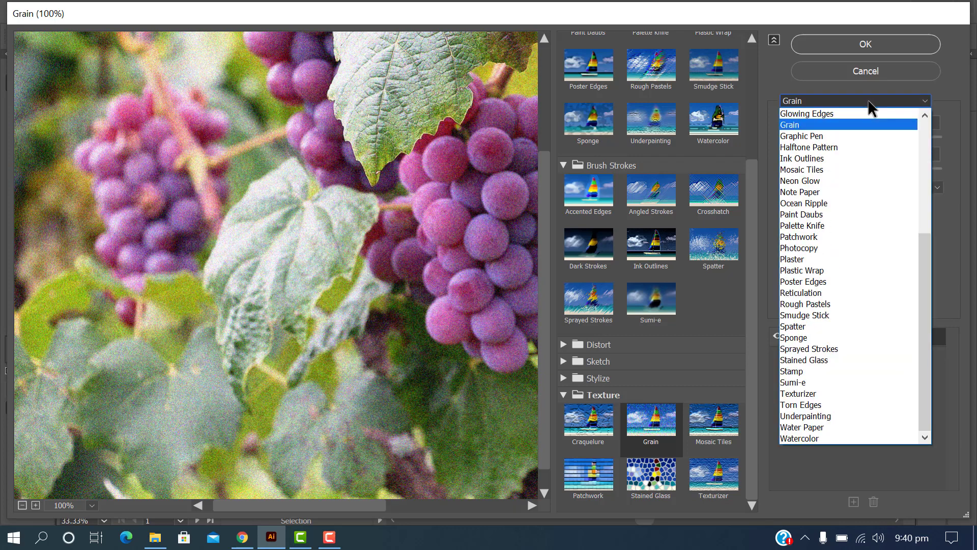
click(817, 260)
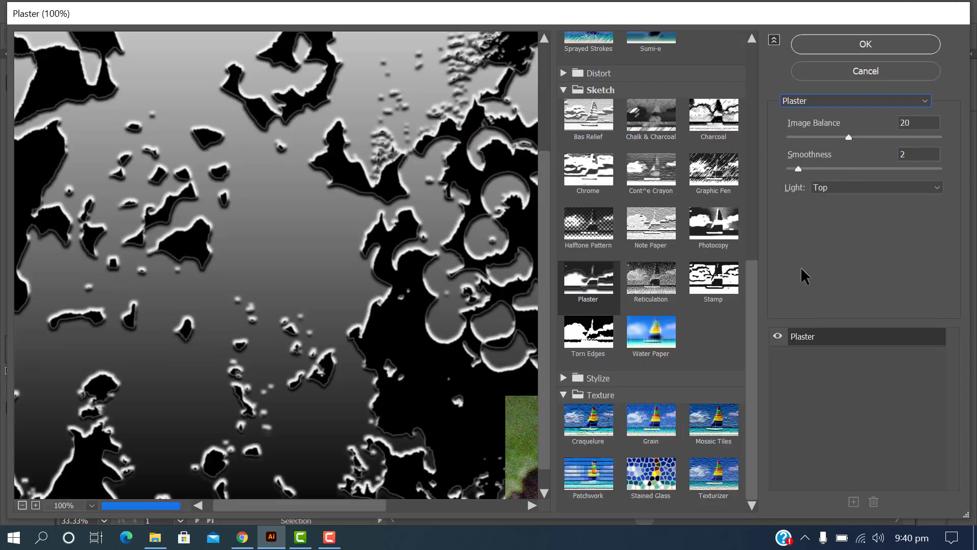
scroll(422, 283, down, 1)
scroll(402, 228, up, 5)
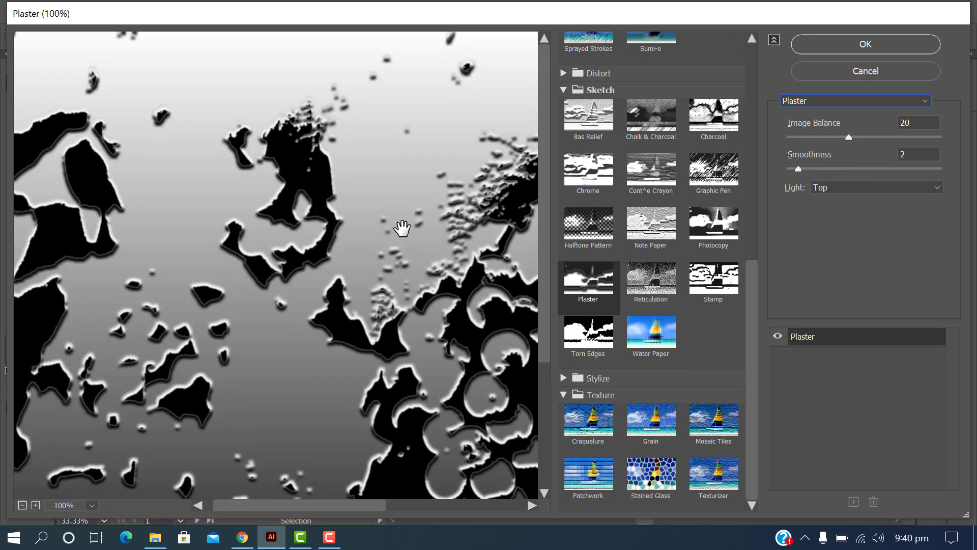
scroll(402, 228, down, 3)
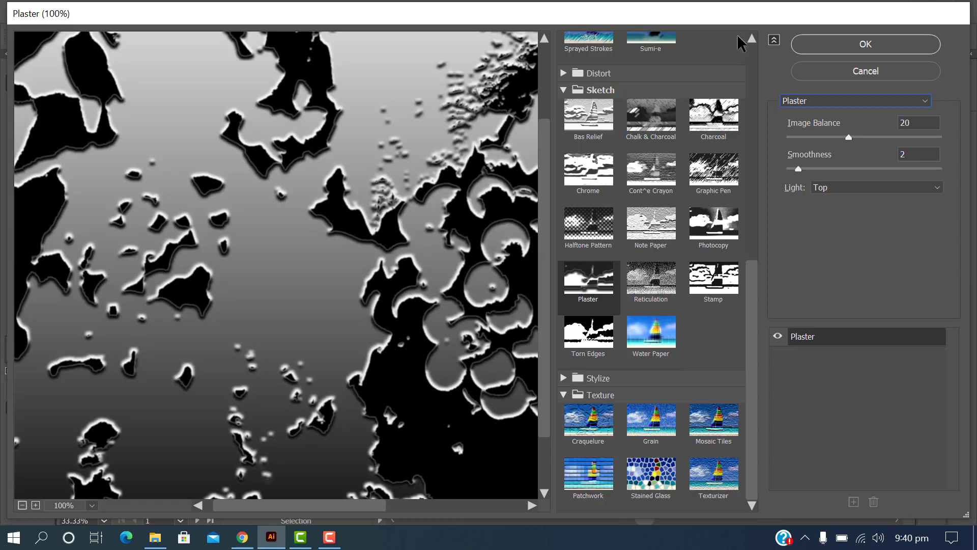
Collapse the Sketch filter category and try the Reticulation and Plastic Wrap filters on the photo
click(563, 90)
scroll(637, 148, up, 4)
scroll(676, 153, down, 4)
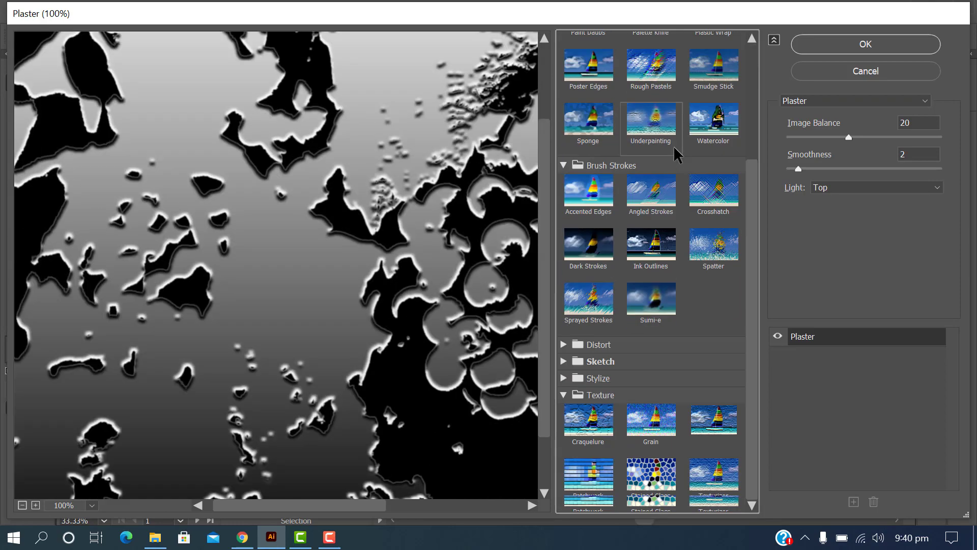
scroll(676, 153, up, 1)
click(804, 113)
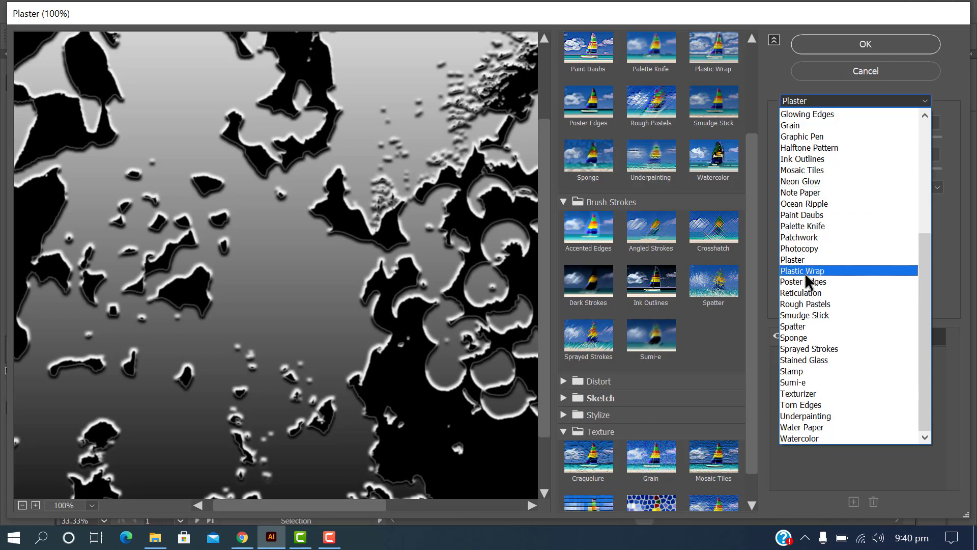
click(804, 292)
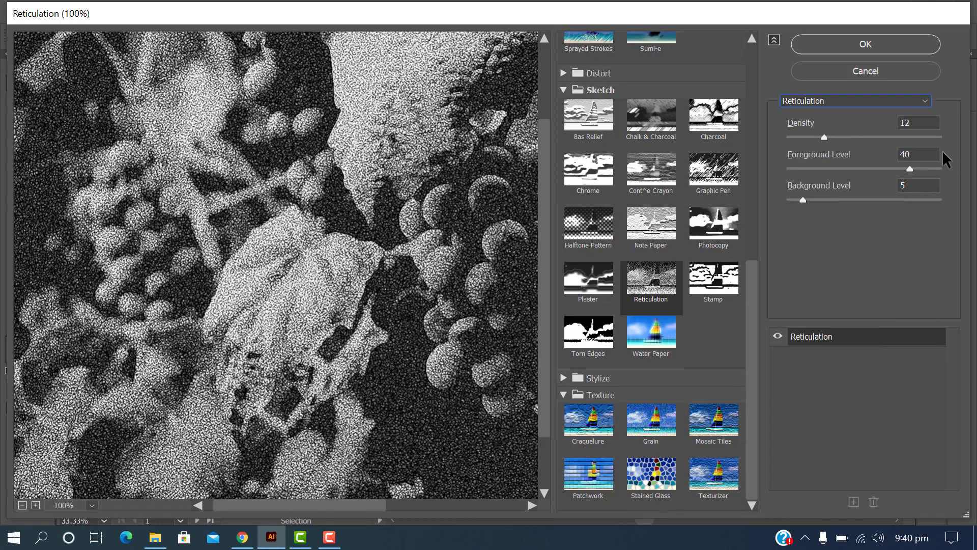
click(916, 115)
click(823, 265)
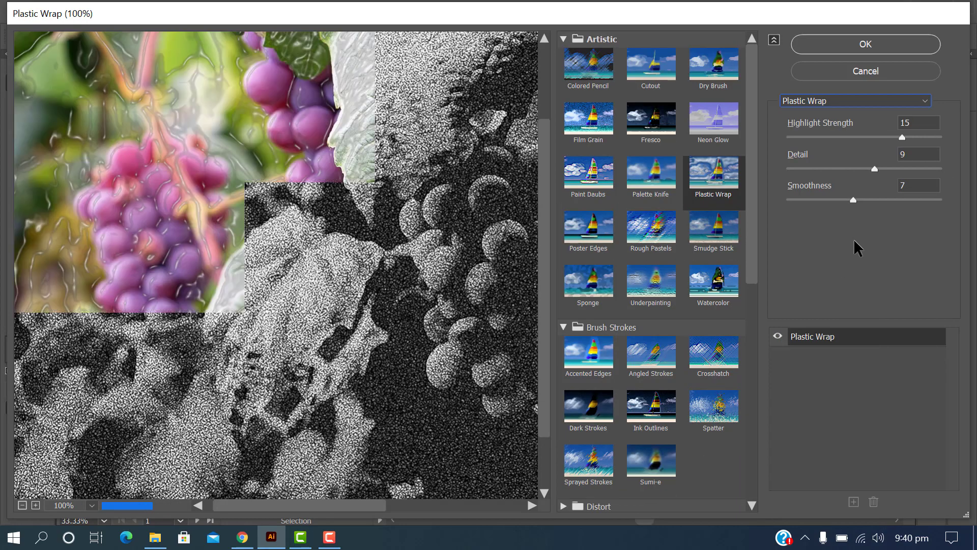
Try the Rough Pastels and Underpainting filters, and switch the effect to the Sponge filter
click(649, 234)
click(640, 288)
click(588, 280)
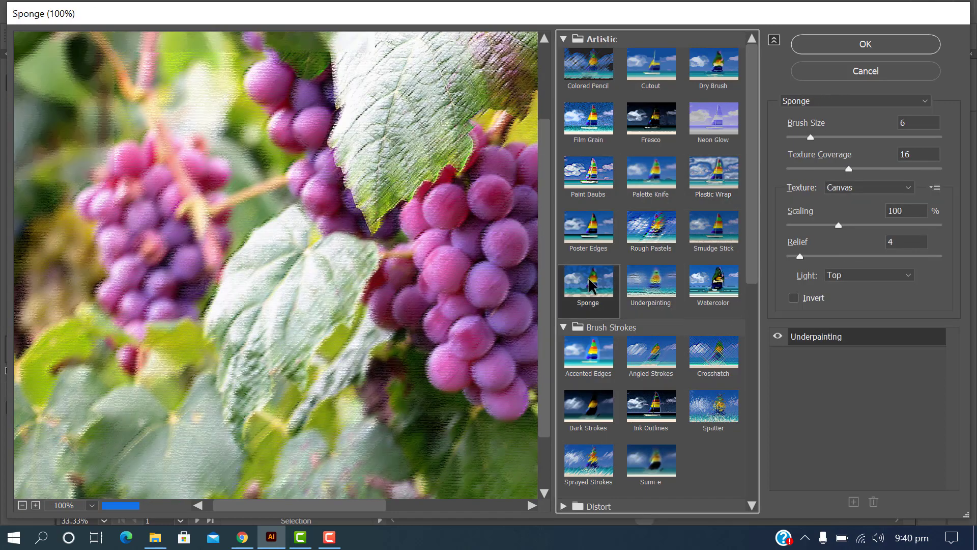
Try the Poster Edges, Photocopy and Smudge Stick filters on the grape photo
click(588, 227)
click(896, 102)
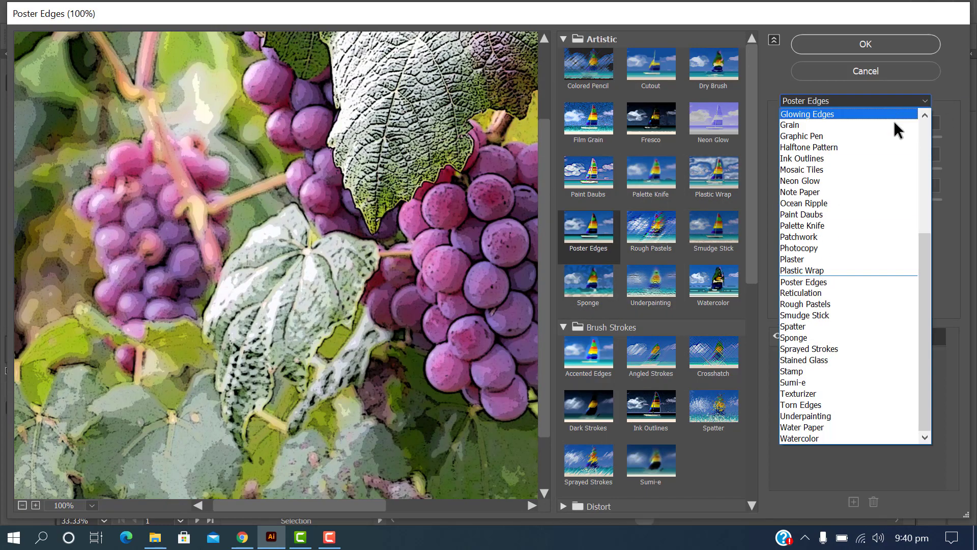
click(831, 248)
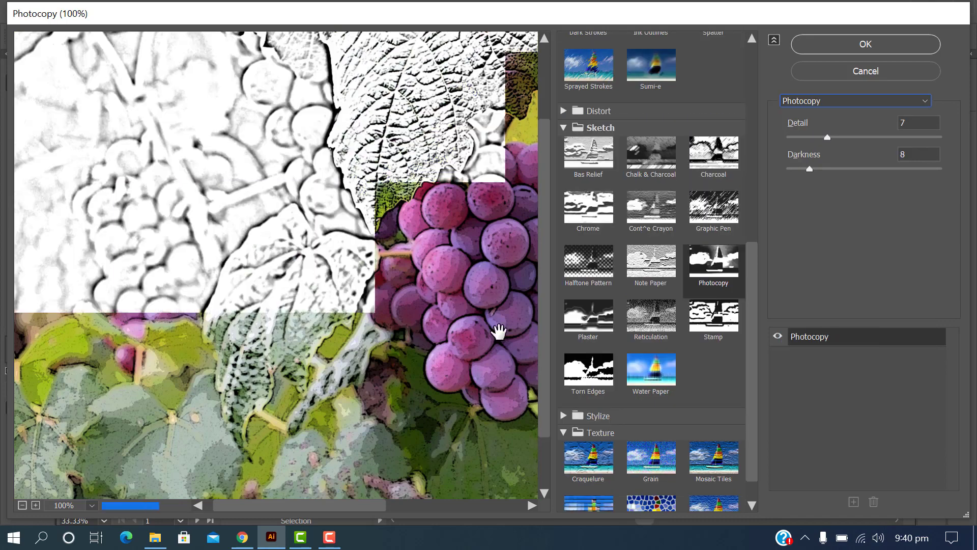
click(896, 104)
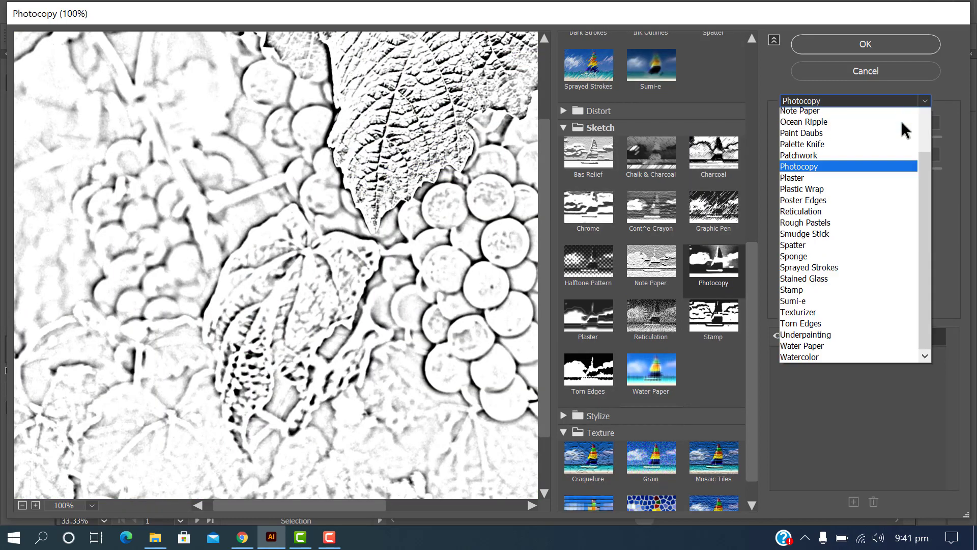
click(820, 316)
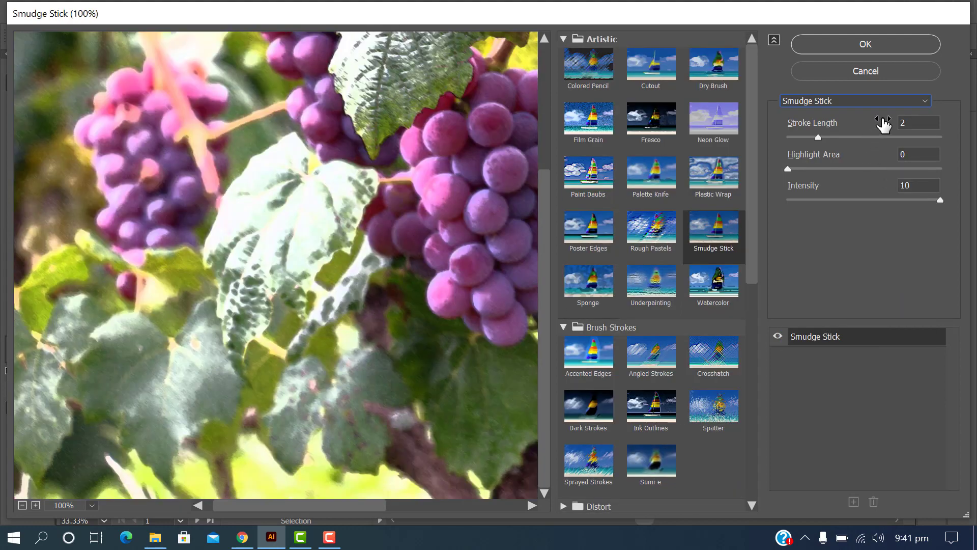
Try the Spatter filter and the Texturizer filter on the photo
click(903, 101)
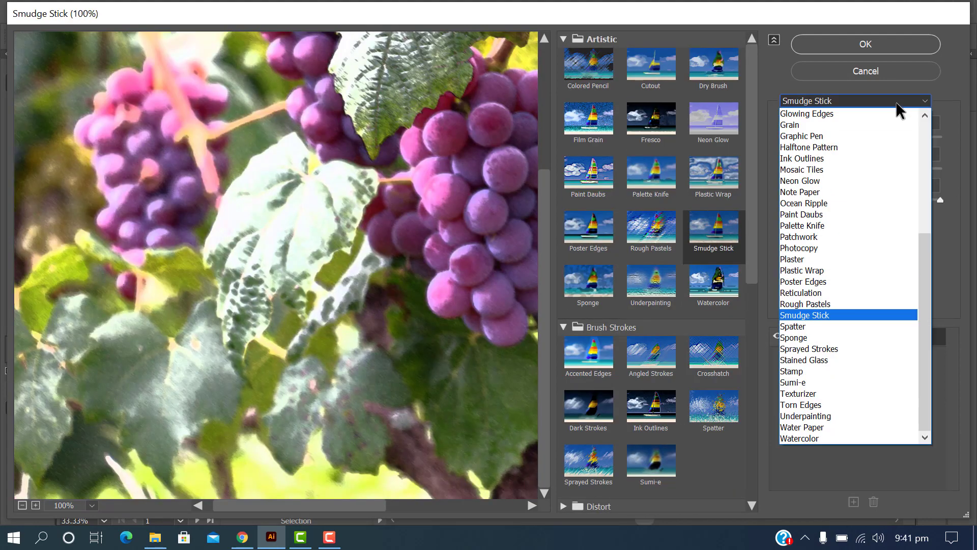
click(813, 327)
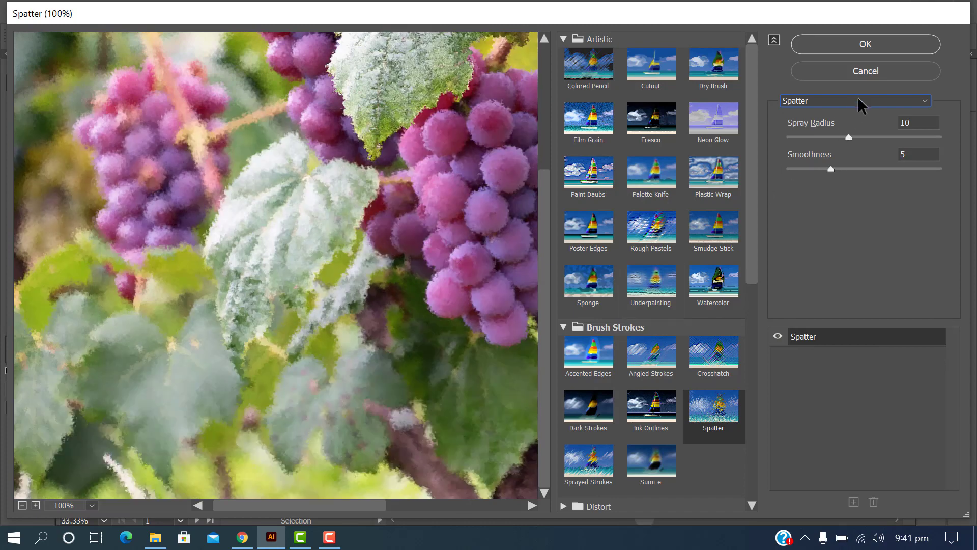
click(857, 100)
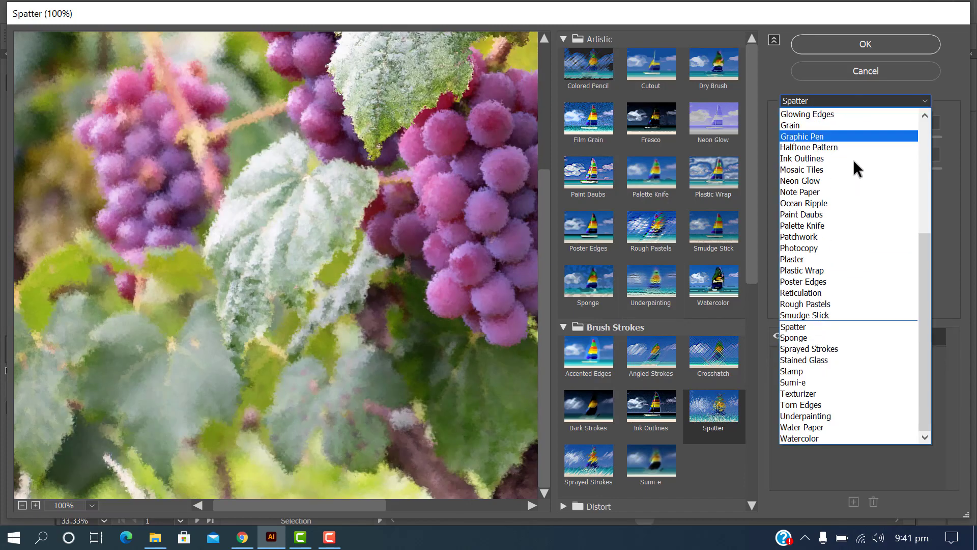
click(823, 390)
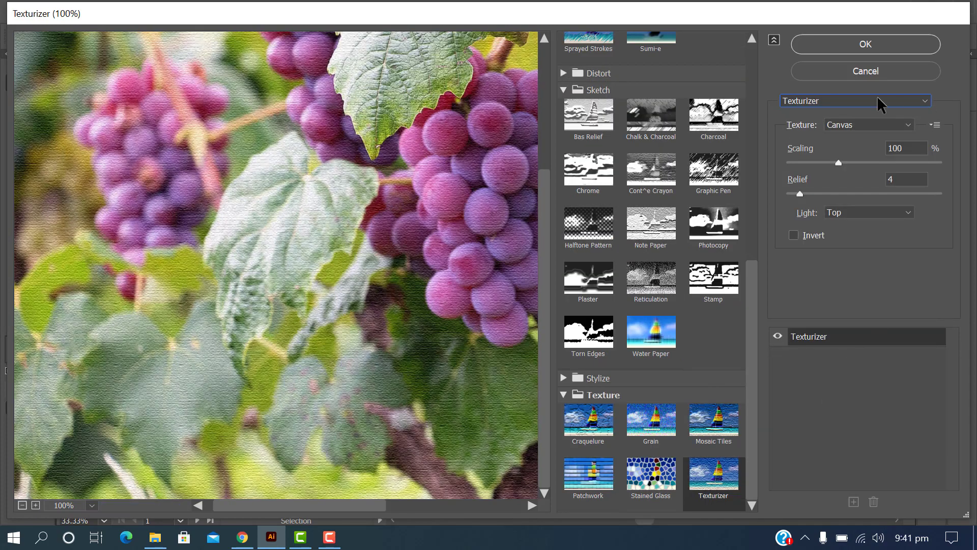
Try the Torn Edges filter, and switch the effect to Water Paper with a fiber length of 23
click(879, 102)
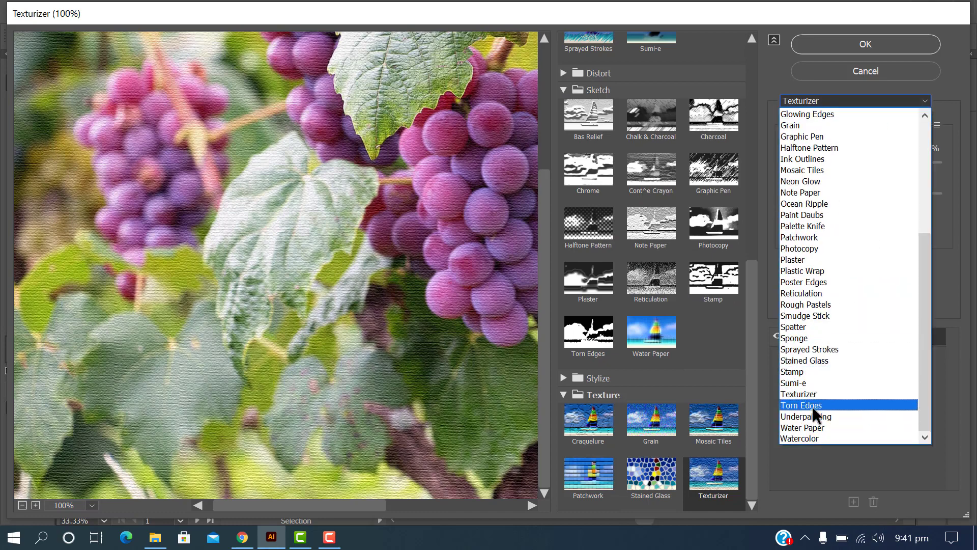
click(814, 407)
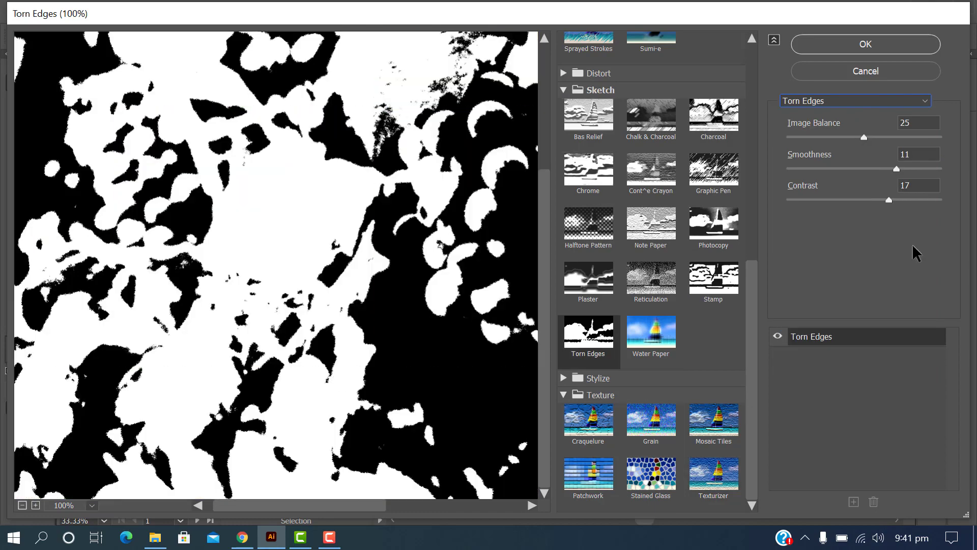
click(916, 103)
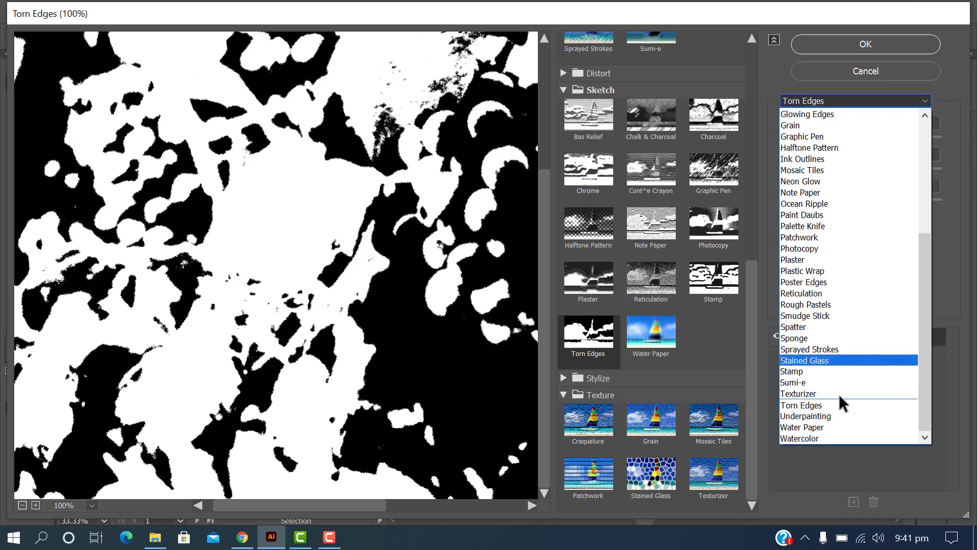
click(829, 426)
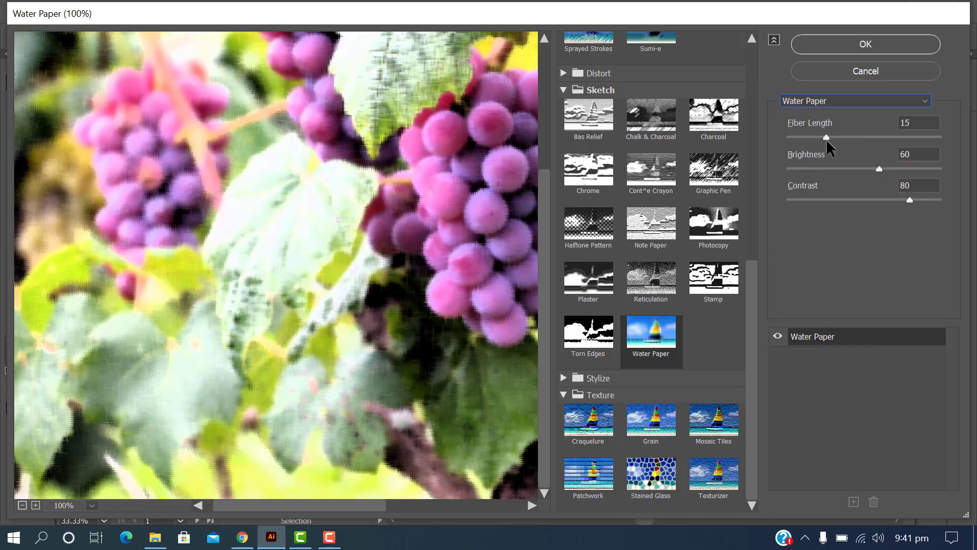
drag(826, 137, 837, 136)
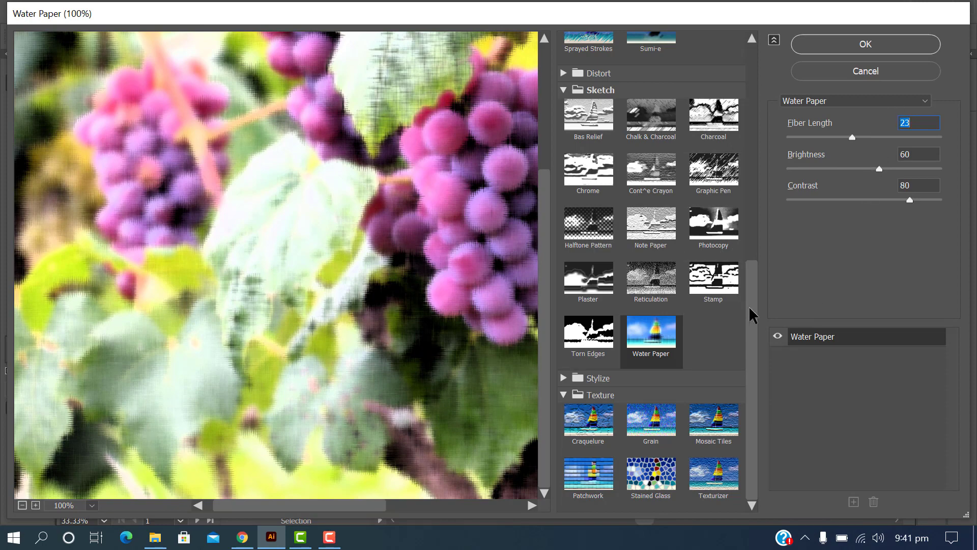
Return to the Artistic filters and try Colored Pencil, Cutout, Dry Brush and Film Grain on the photo
mouse_move(753, 313)
mouse_down()
mouse_move(753, 98)
mouse_move(750, 375)
mouse_up()
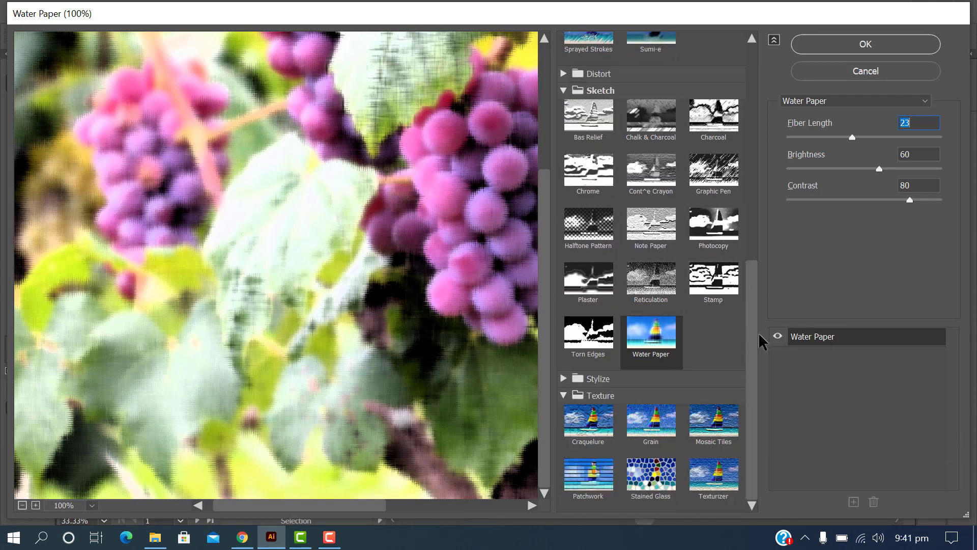
drag(758, 338, 777, 94)
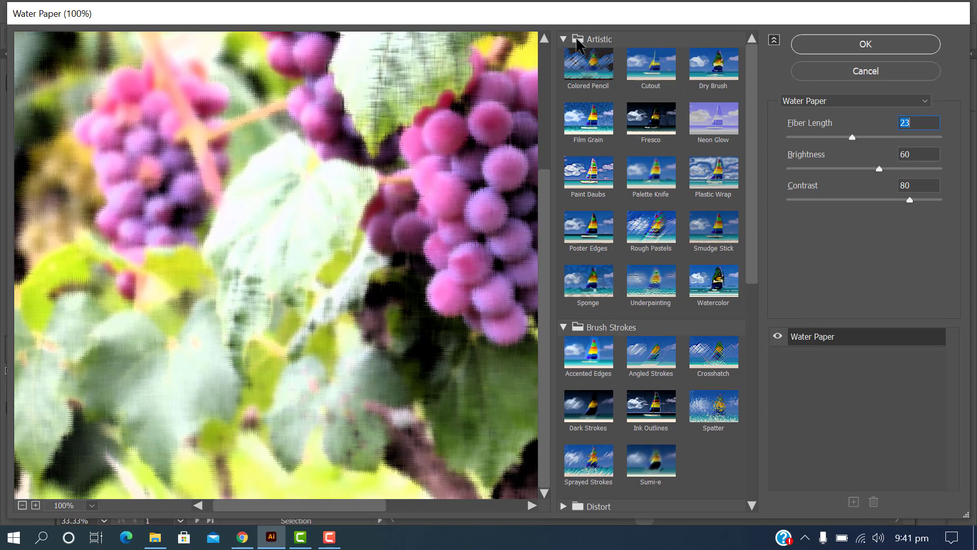
click(587, 64)
click(650, 65)
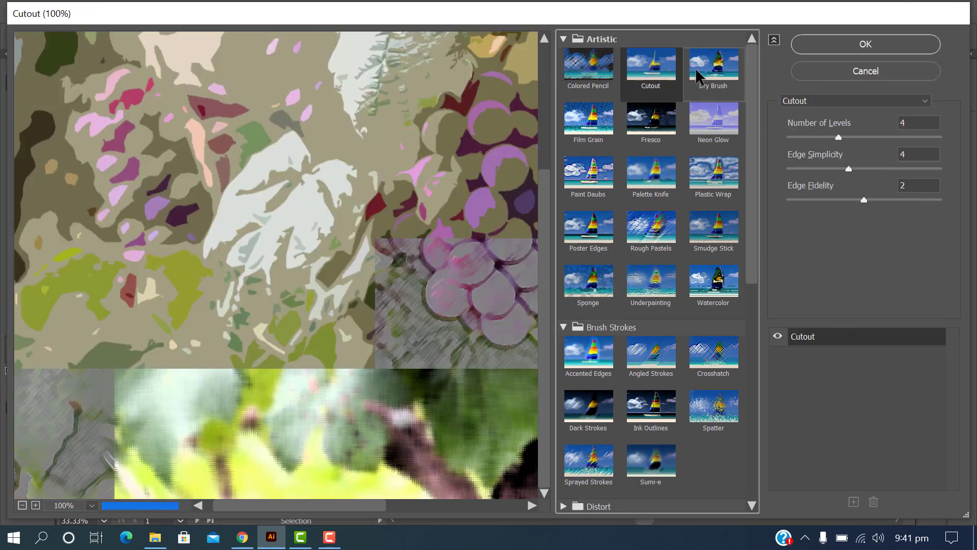
click(697, 76)
click(591, 122)
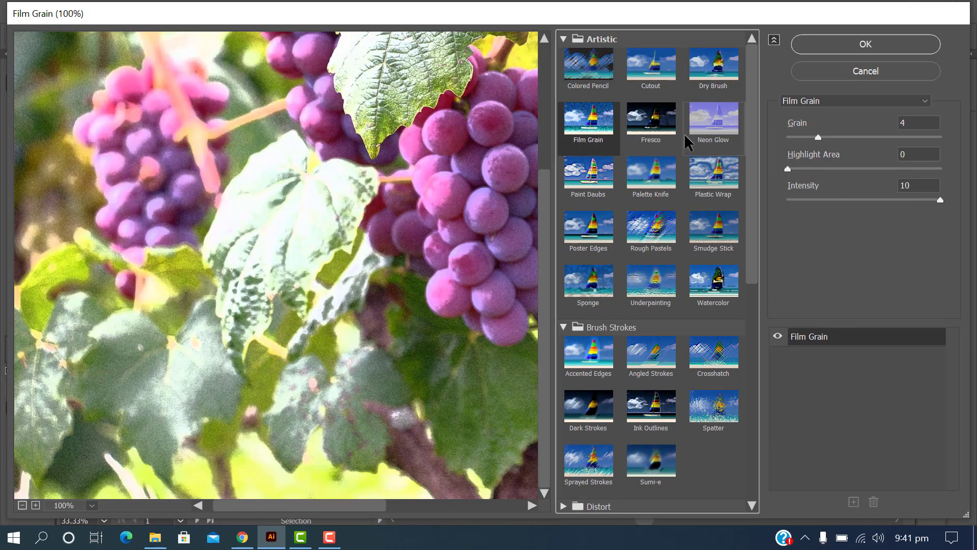
Try the Fresco, Neon Glow, Paint Daubs, Palette Knife and Plastic Wrap filters from the Artistic category
click(653, 124)
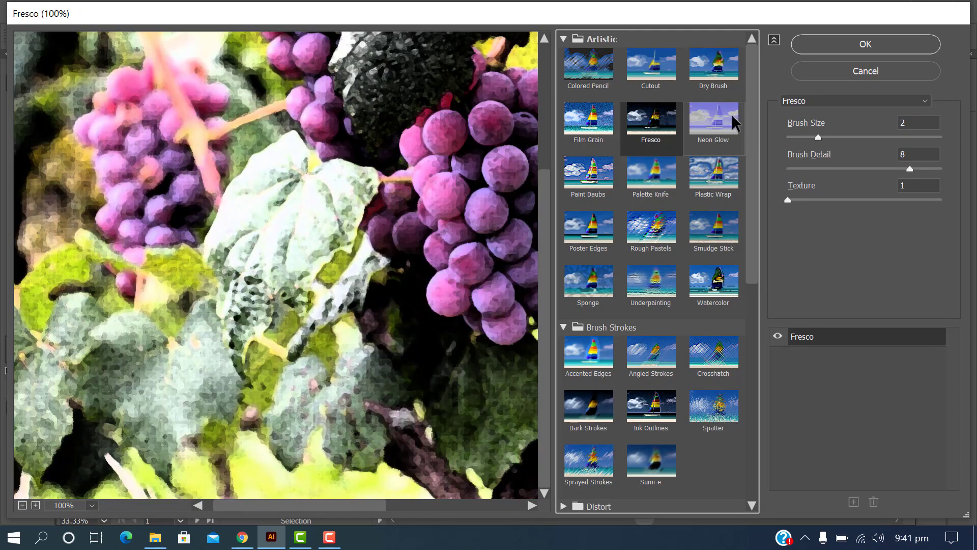
click(734, 121)
click(592, 178)
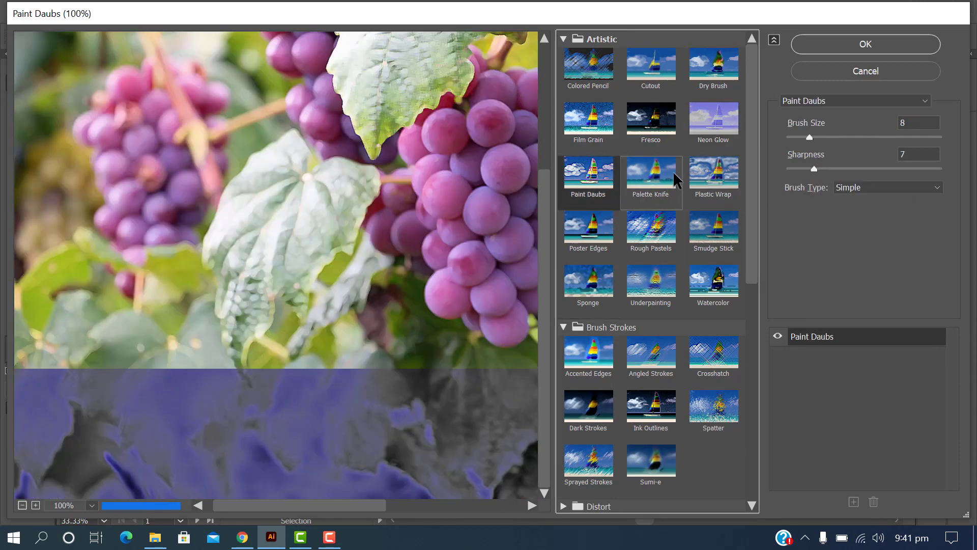
click(675, 178)
click(711, 193)
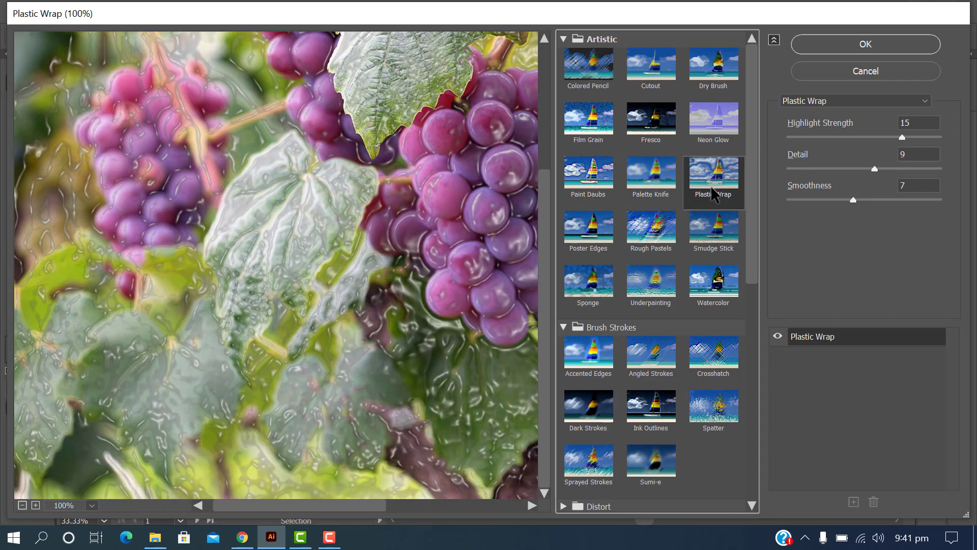
Try the Poster Edges filter and switch the effect to Plaster
click(589, 229)
click(888, 102)
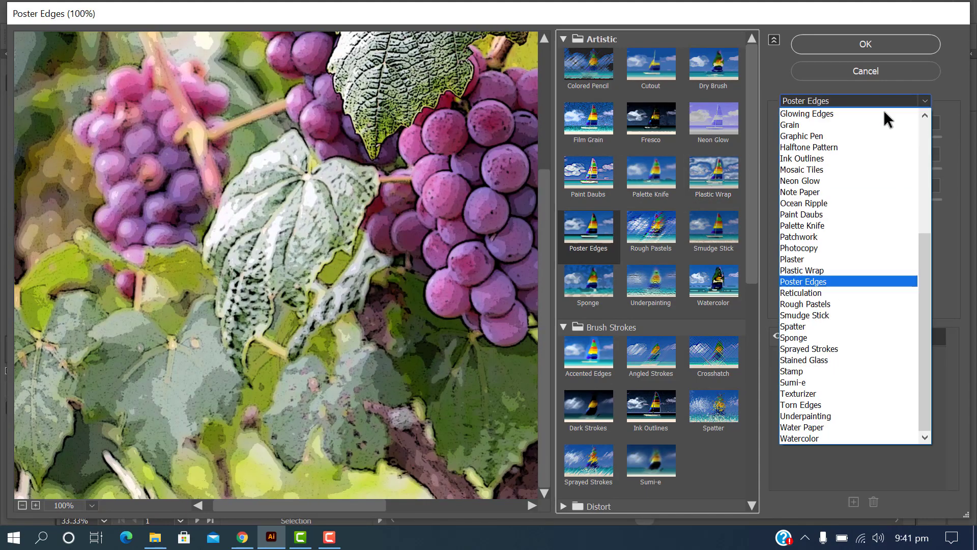
click(810, 260)
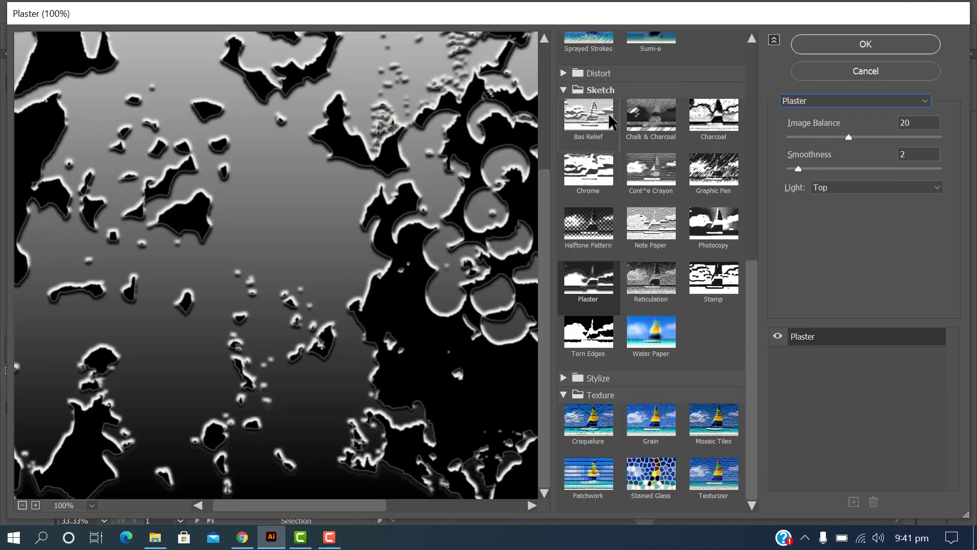
Look through the gallery's filter categories and try the Artistic filters from Colored Pencil through Film Grain again
scroll(627, 142, up, 8)
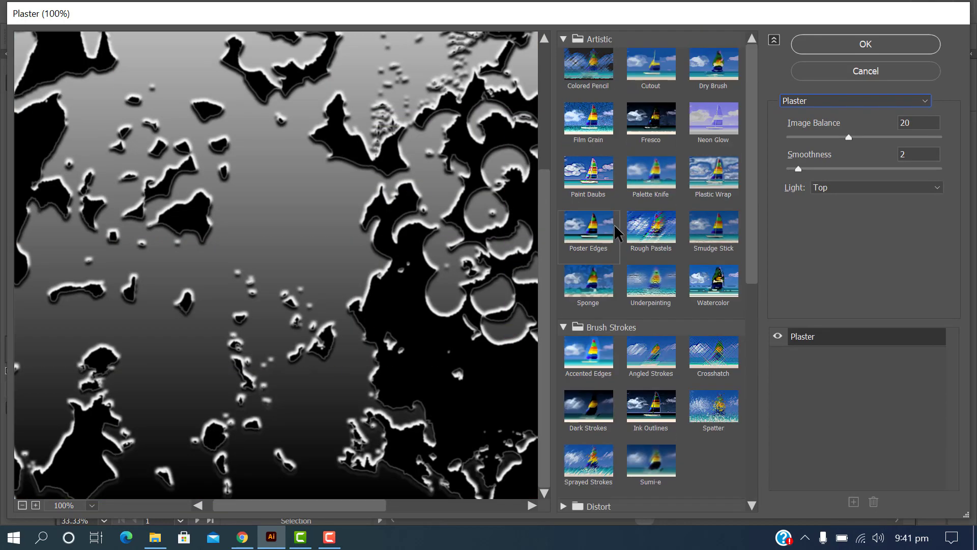
scroll(619, 237, down, 3)
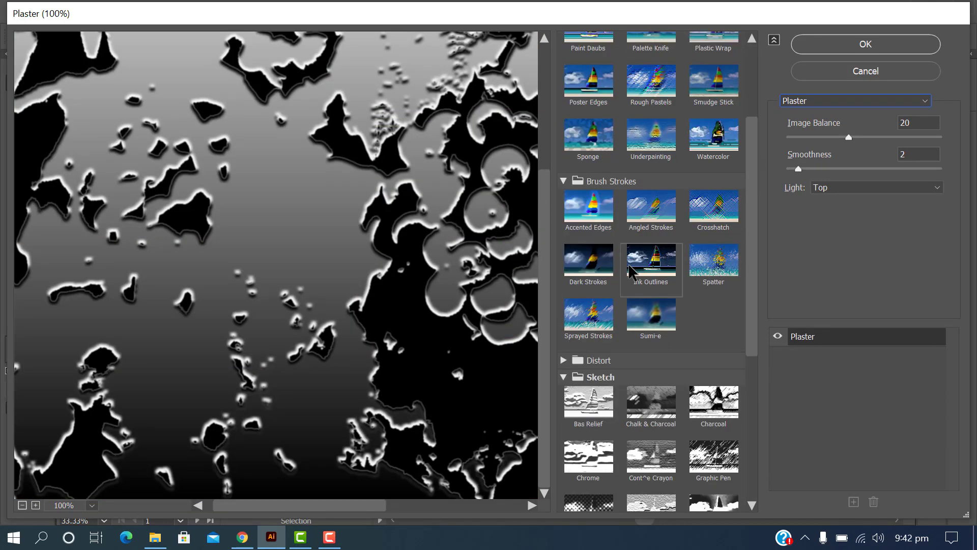
scroll(634, 279, down, 5)
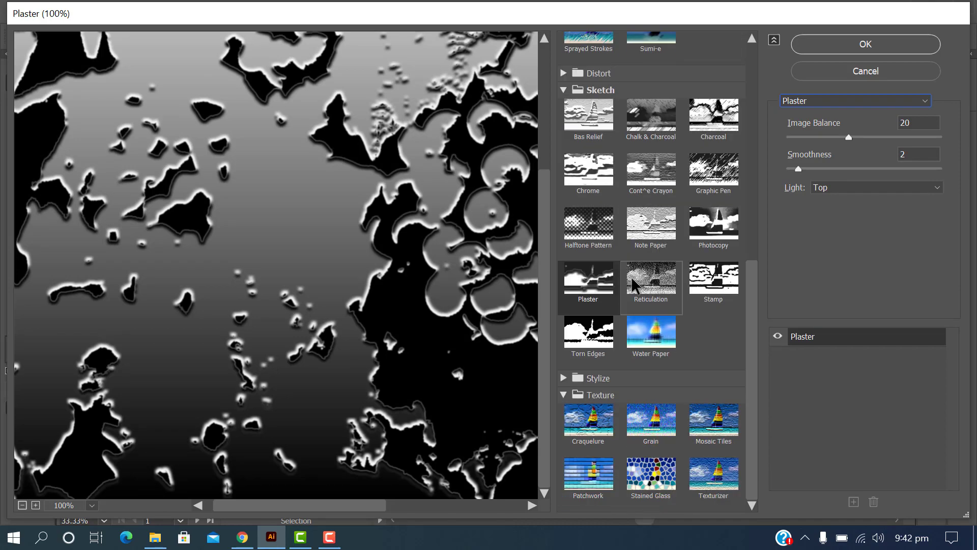
scroll(634, 285, up, 8)
click(588, 63)
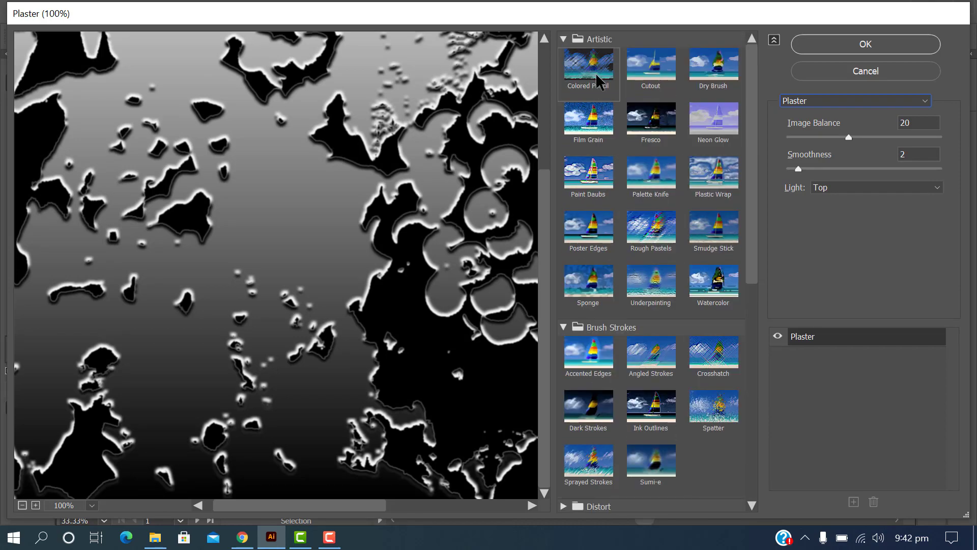
click(660, 77)
click(714, 66)
click(588, 120)
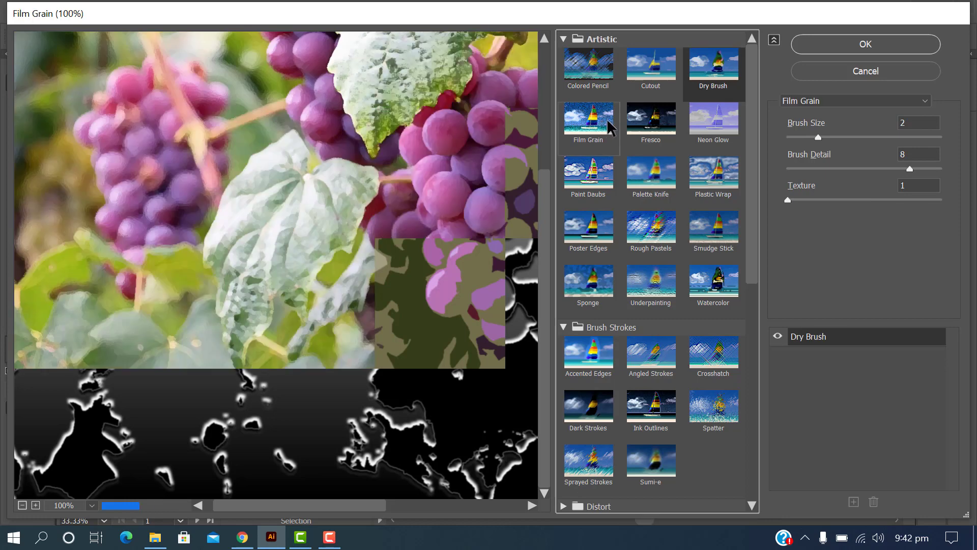
Go through the Fresco, Neon Glow and Paint Daubs filters again
click(652, 119)
click(703, 127)
click(589, 172)
Try the Brush Strokes filters Accented Edges, Angled Strokes, Crosshatch, Sprayed Strokes and Sumi-e on the photo
scroll(702, 285, down, 3)
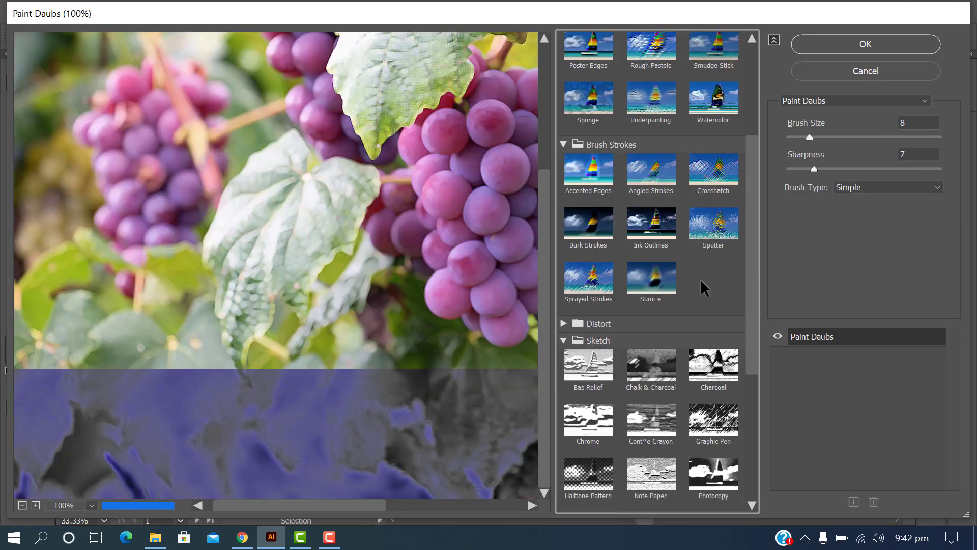
scroll(702, 285, up, 1)
scroll(698, 285, up, 1)
click(590, 244)
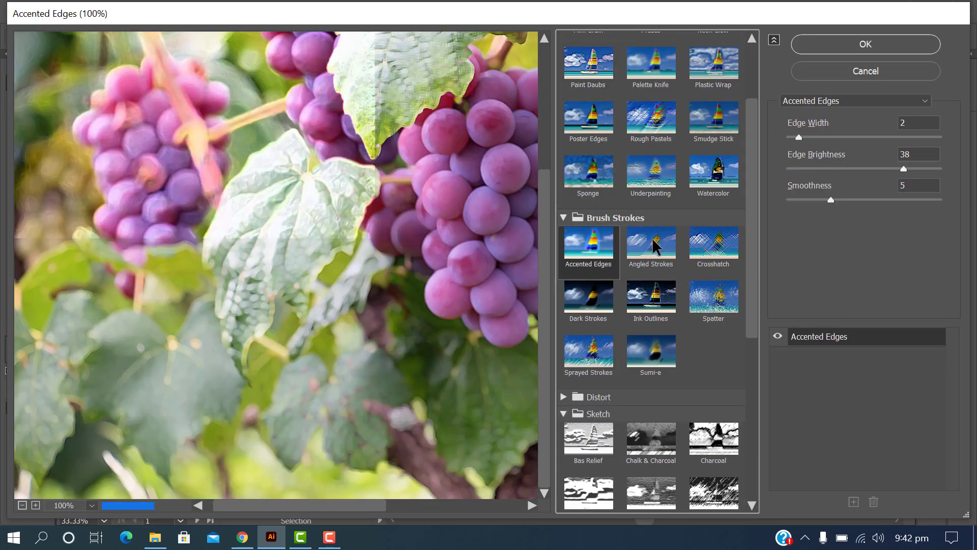
click(670, 249)
click(715, 249)
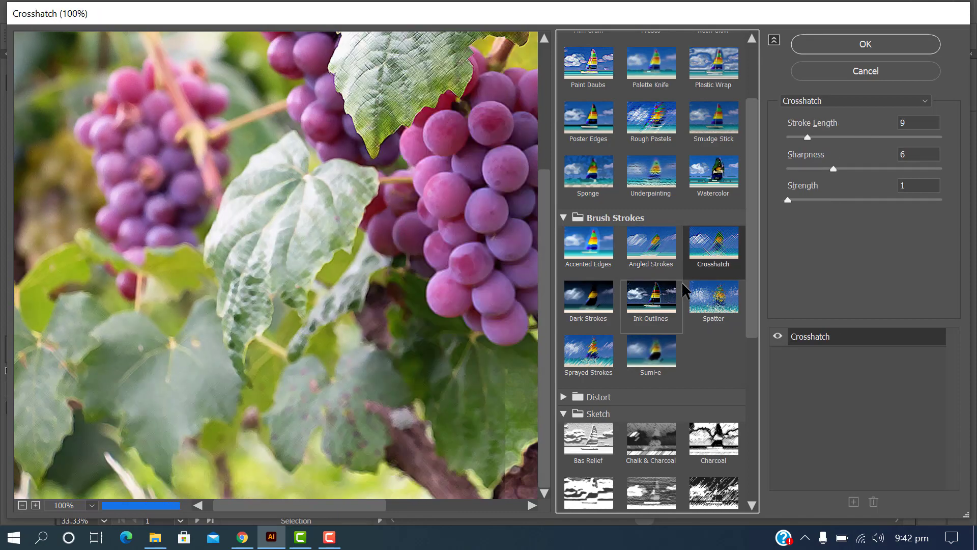
scroll(687, 288, down, 2)
click(590, 245)
click(651, 245)
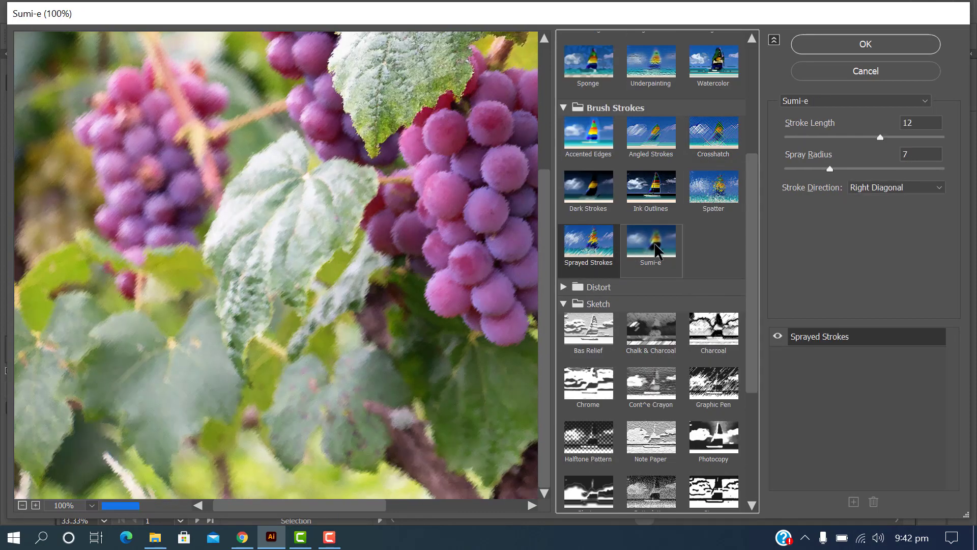
Try the Sketch filters Bas Relief, Chalk & Charcoal and Charcoal on the photo
scroll(710, 269, down, 2)
click(588, 224)
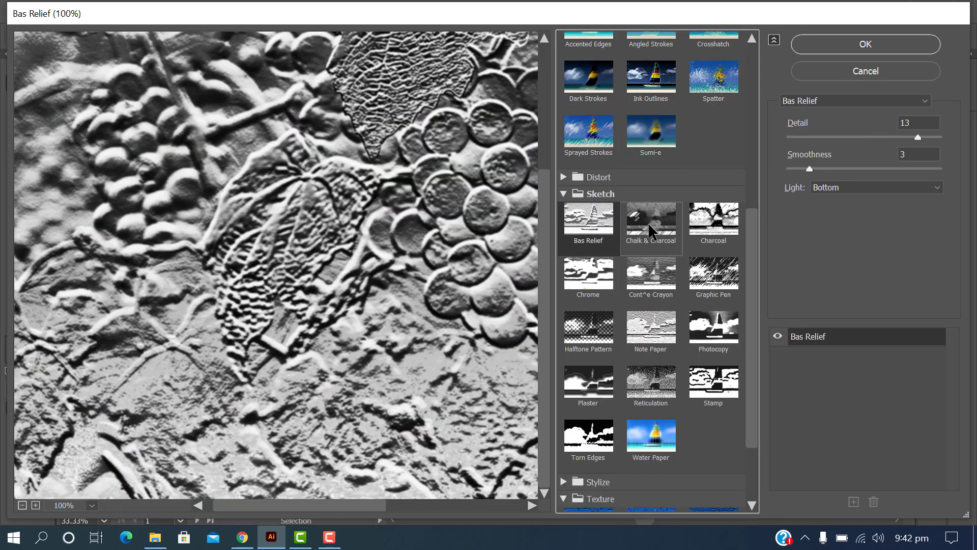
click(651, 224)
click(723, 224)
Try the Chrome and Conté Crayon filters, and switch the effect to Graphic Pen
click(588, 273)
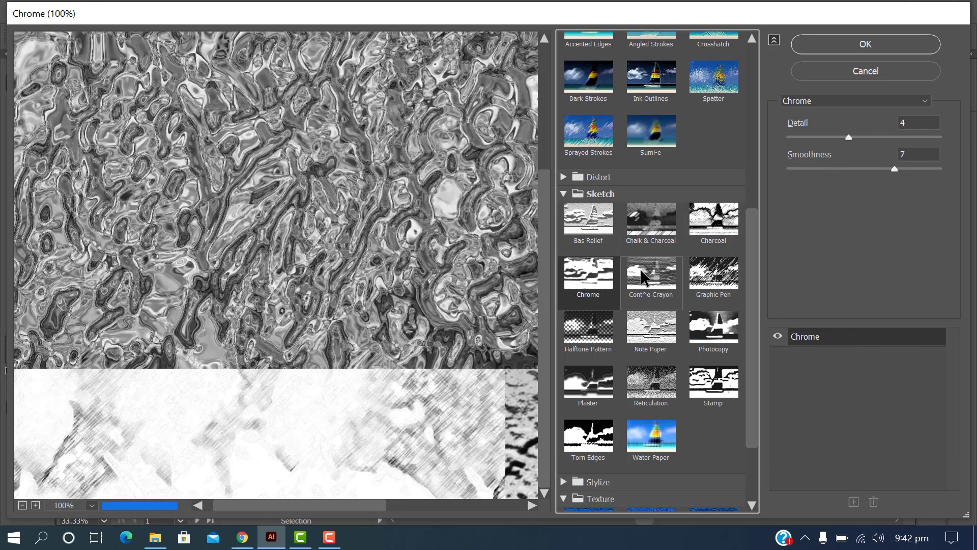
click(659, 275)
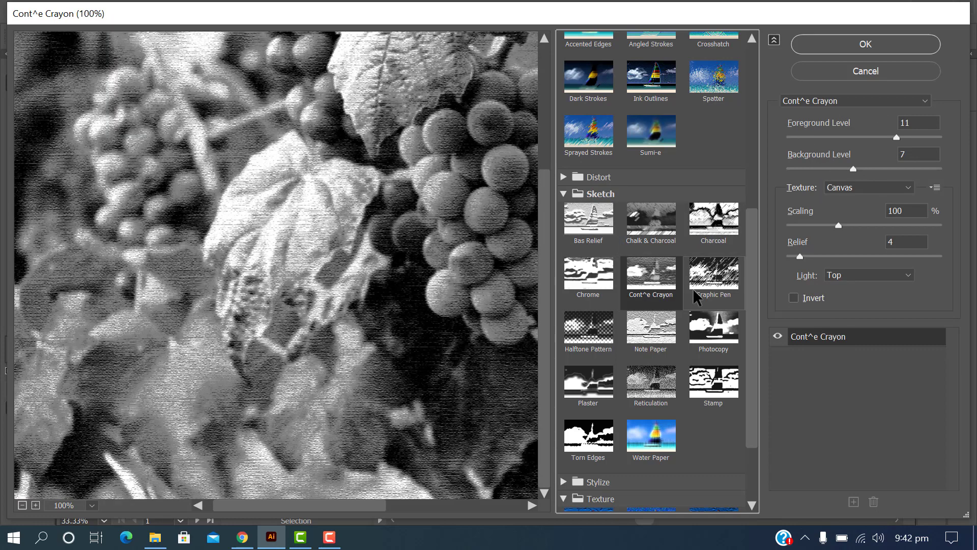
click(697, 295)
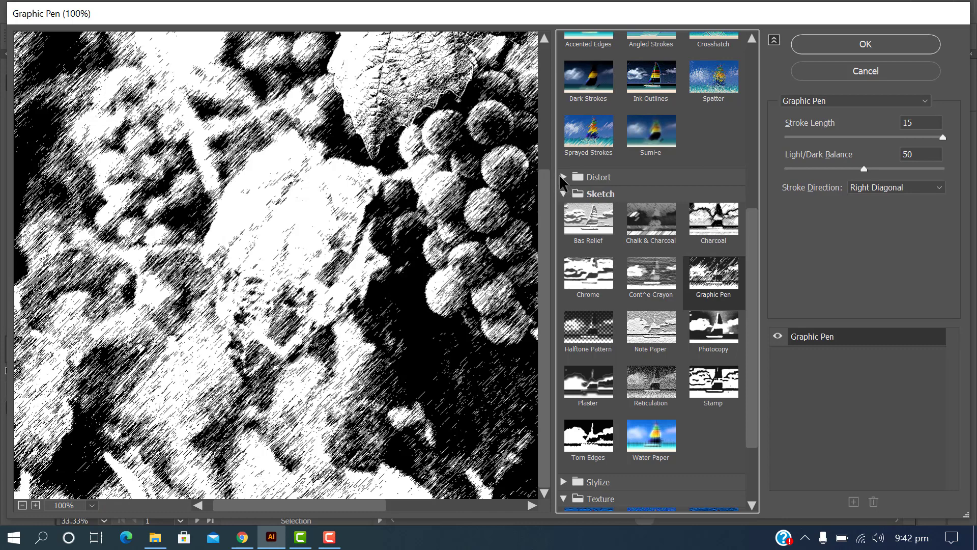
Try the Distort filters Diffuse Glow, Glass and Ocean Ripple on the photo
click(563, 178)
click(588, 203)
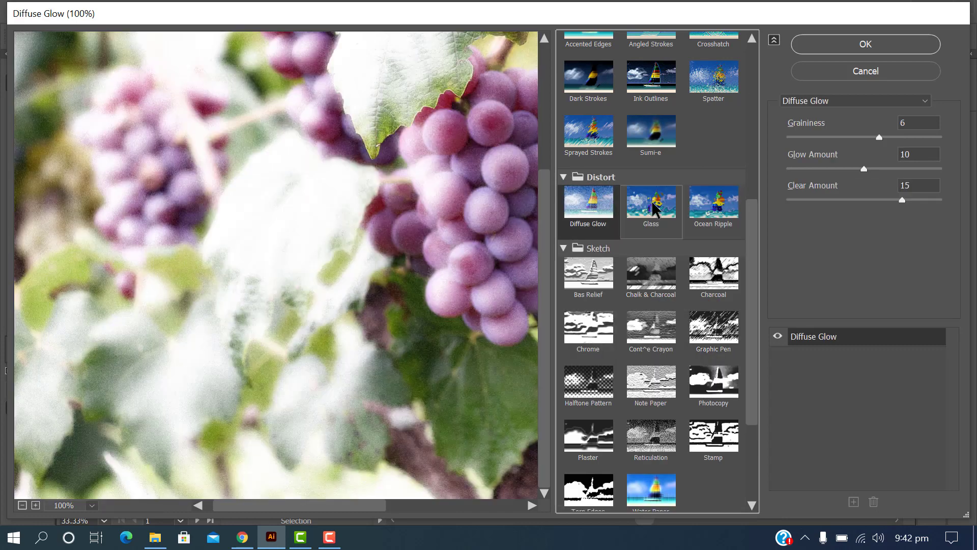
click(653, 209)
click(714, 204)
Apply the Stylize filter Glowing Edges to the photo and deselect it
scroll(712, 214, down, 5)
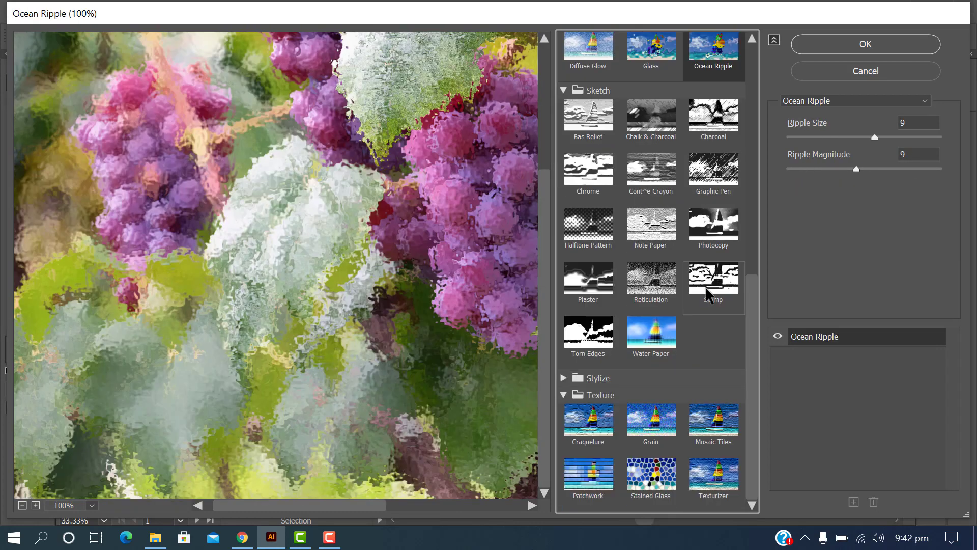
click(564, 378)
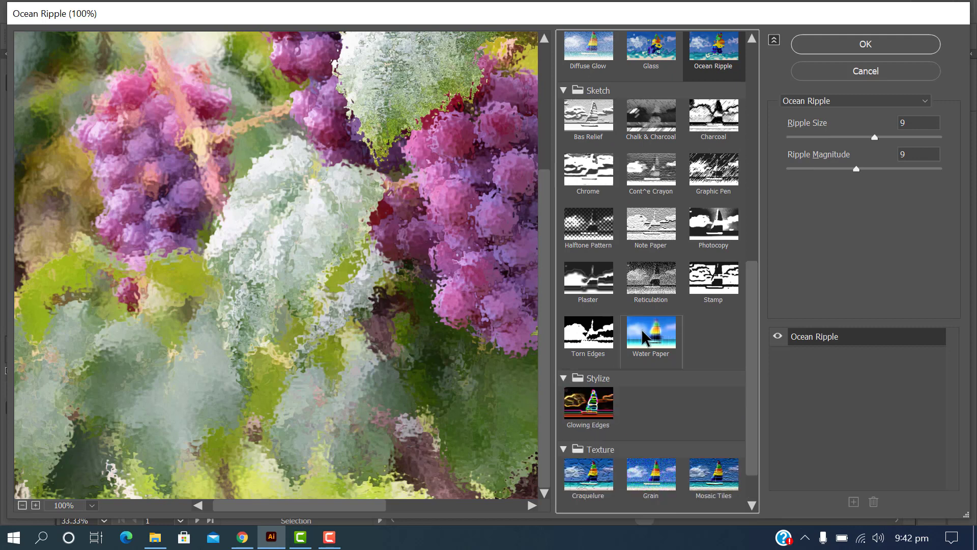
click(588, 351)
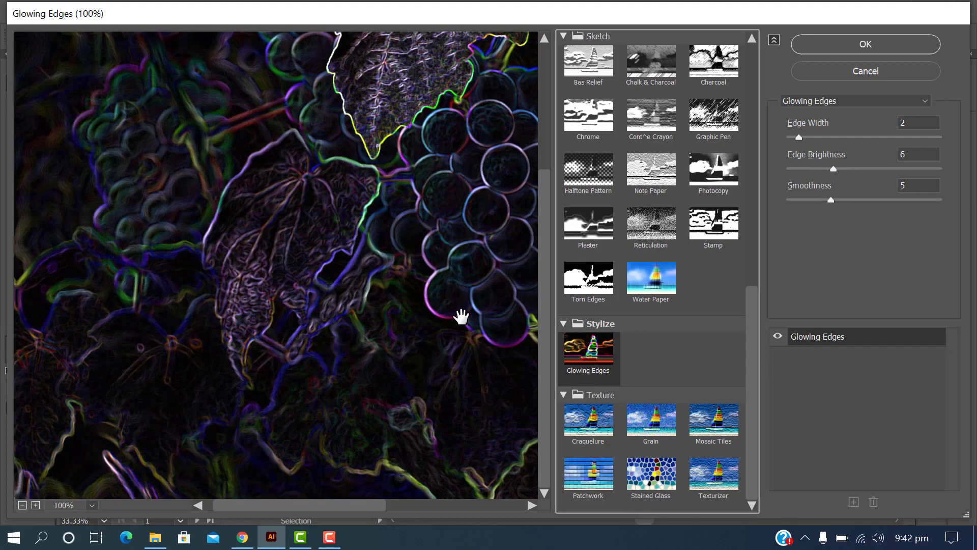
click(866, 49)
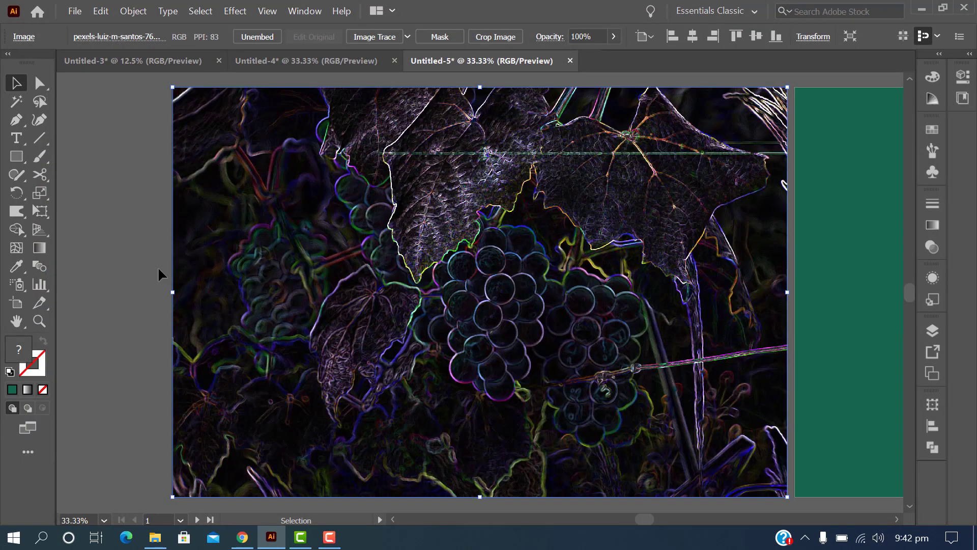
click(107, 270)
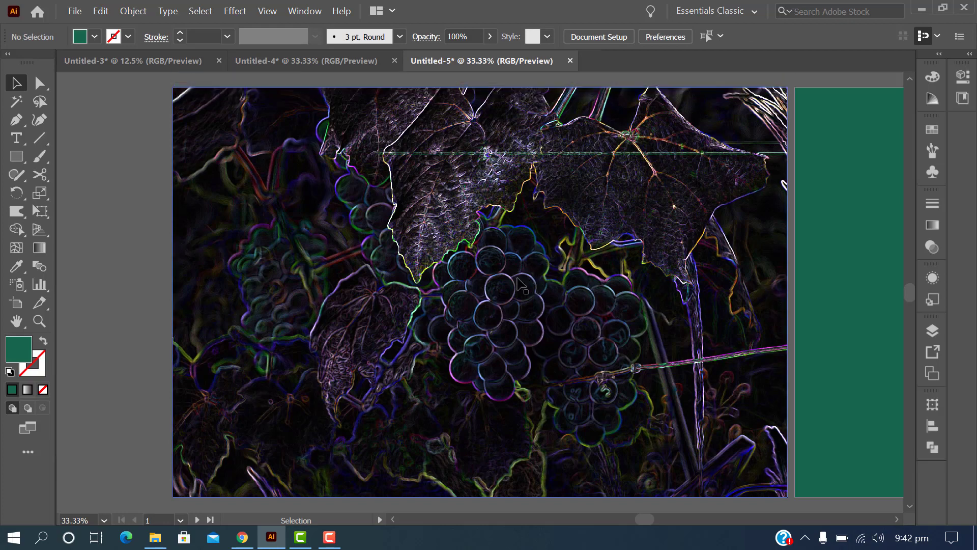
scroll(519, 285, down, 2)
scroll(512, 287, up, 3)
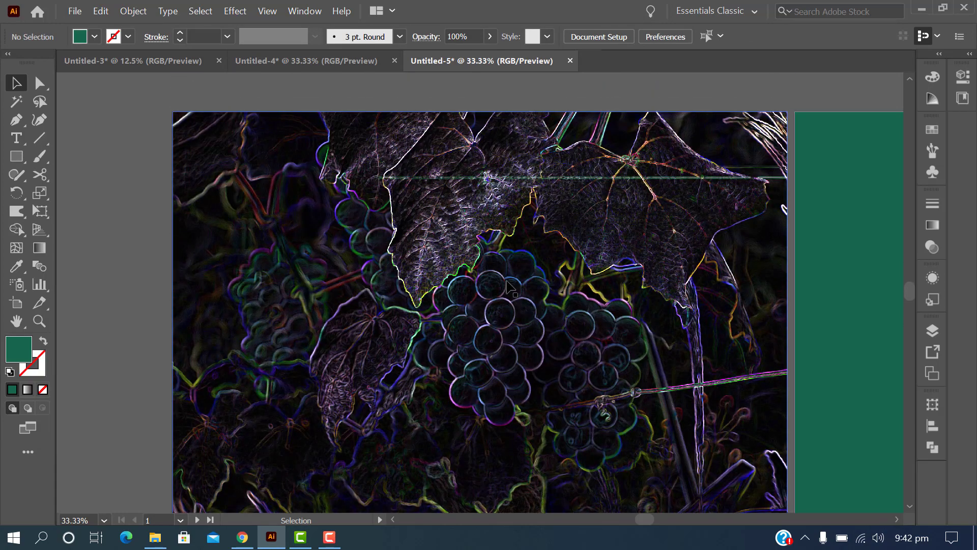
scroll(509, 287, down, 3)
scroll(513, 249, up, 4)
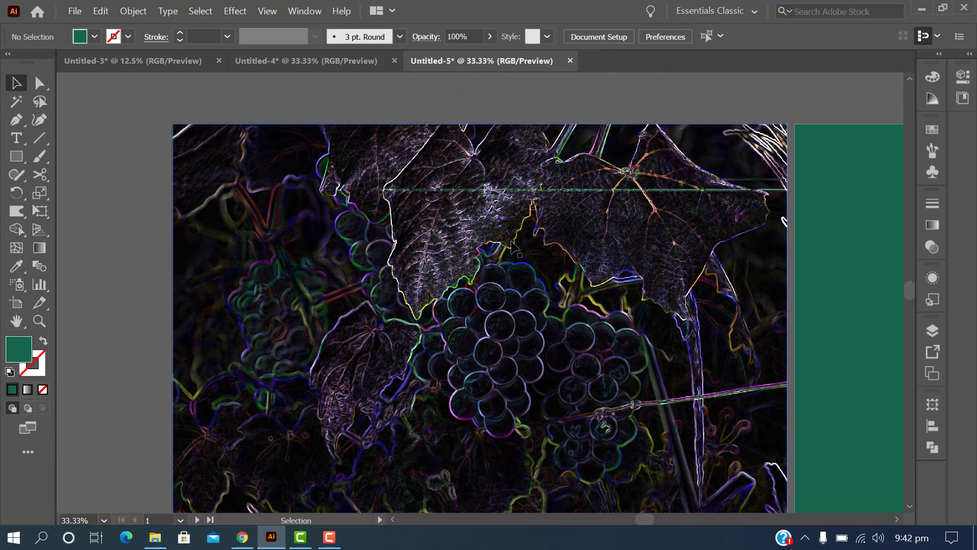
Duplicate the photo's artboard with its artwork directly below the original using the Artboard tool
scroll(514, 248, down, 8)
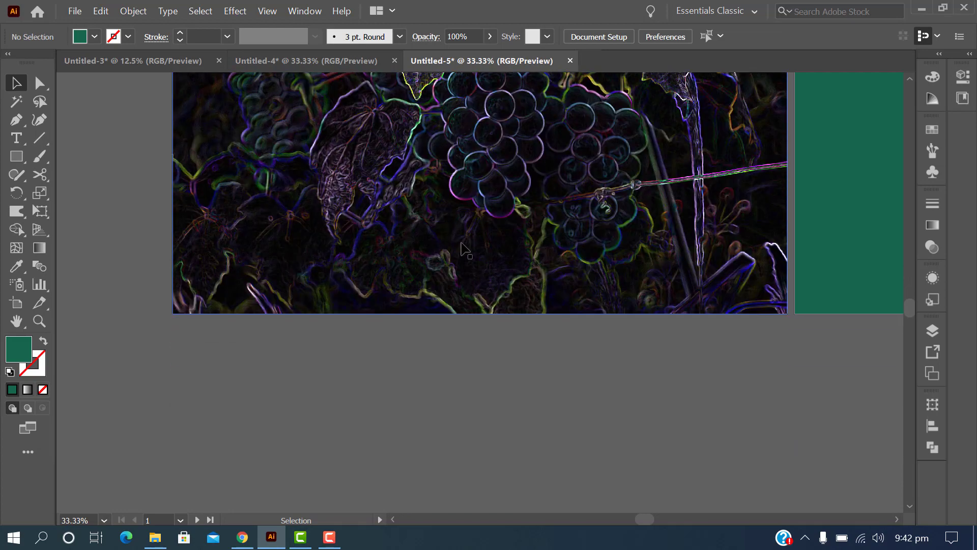
scroll(465, 249, down, 3)
key(shift+o)
scroll(501, 215, down, 1)
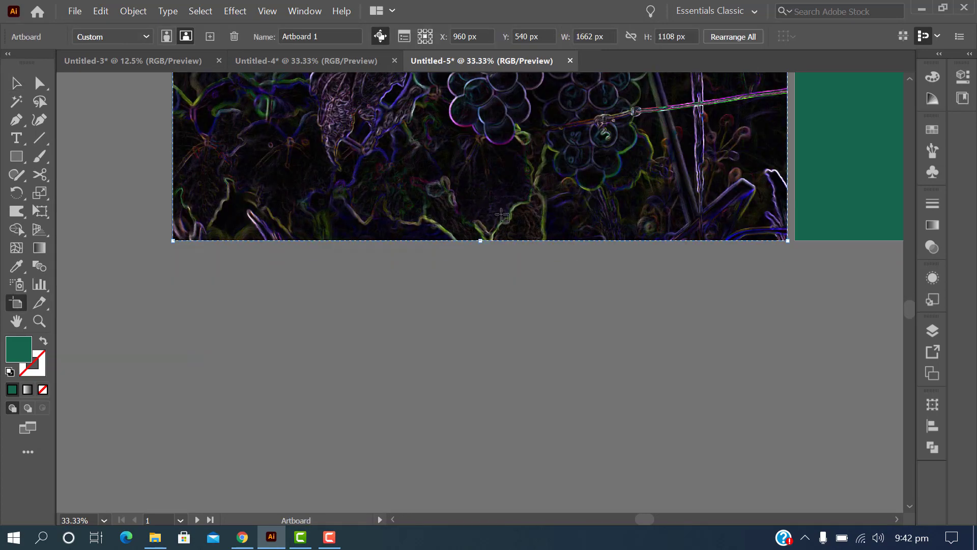
scroll(501, 215, down, 3)
drag(540, 142, 535, 499)
key(v)
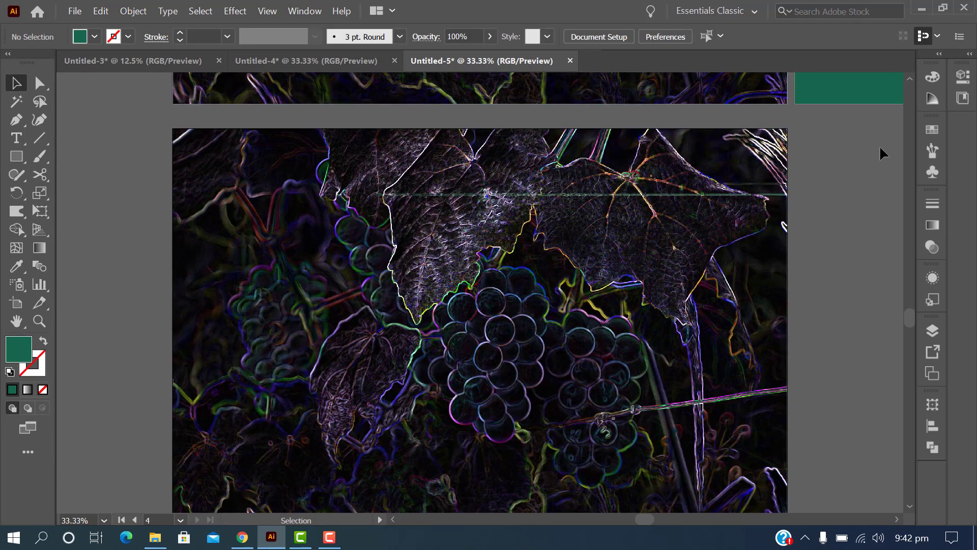
Select the duplicated photo and open its Glowing Edges effect for editing from its appearance attributes
click(929, 284)
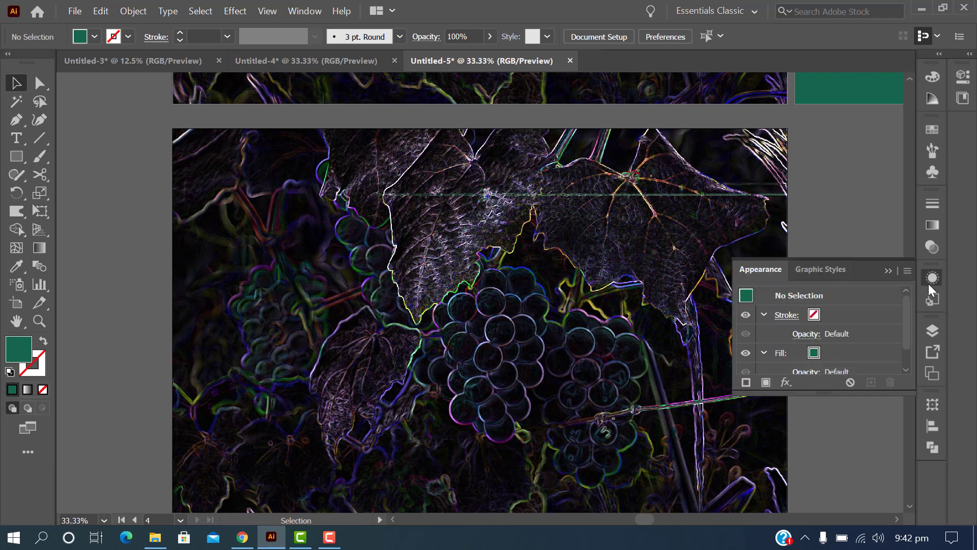
scroll(846, 341, down, 1)
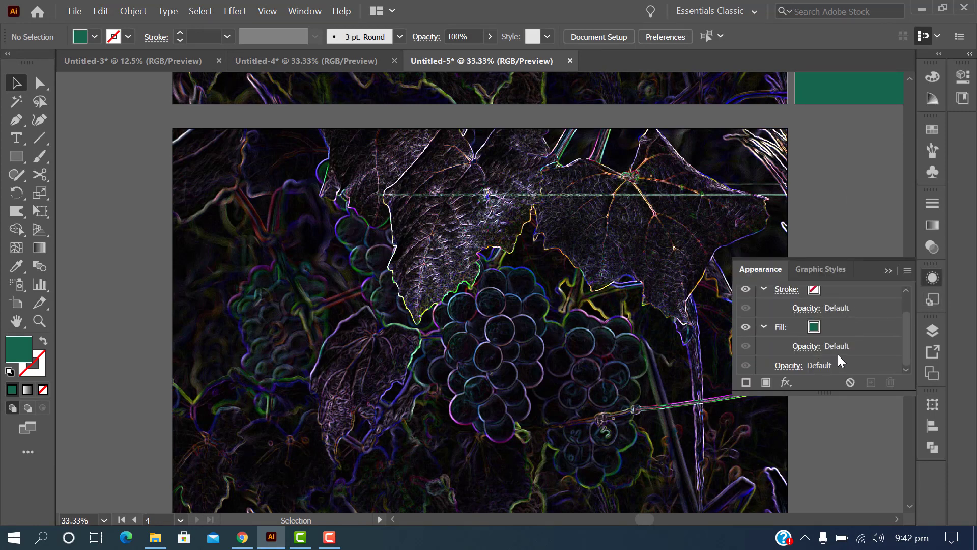
scroll(845, 353, up, 1)
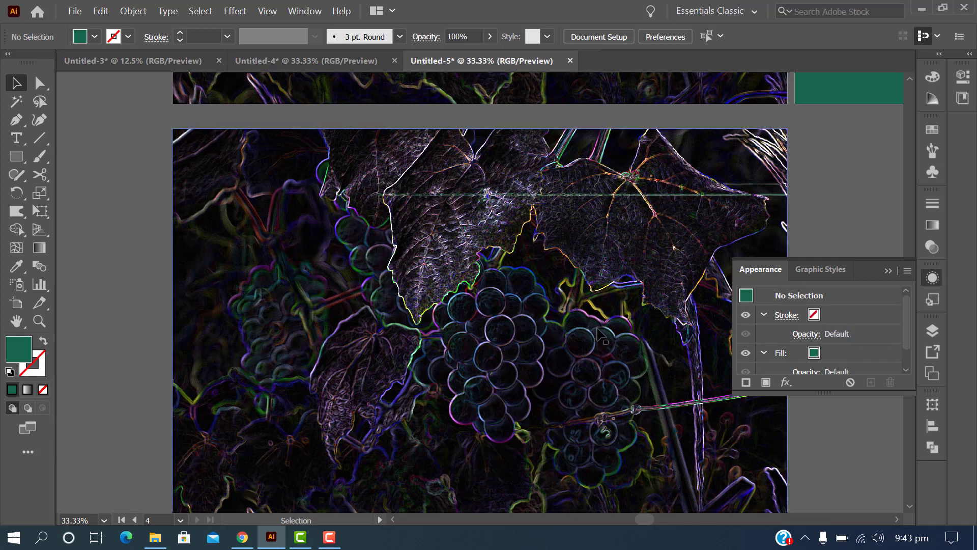
click(601, 333)
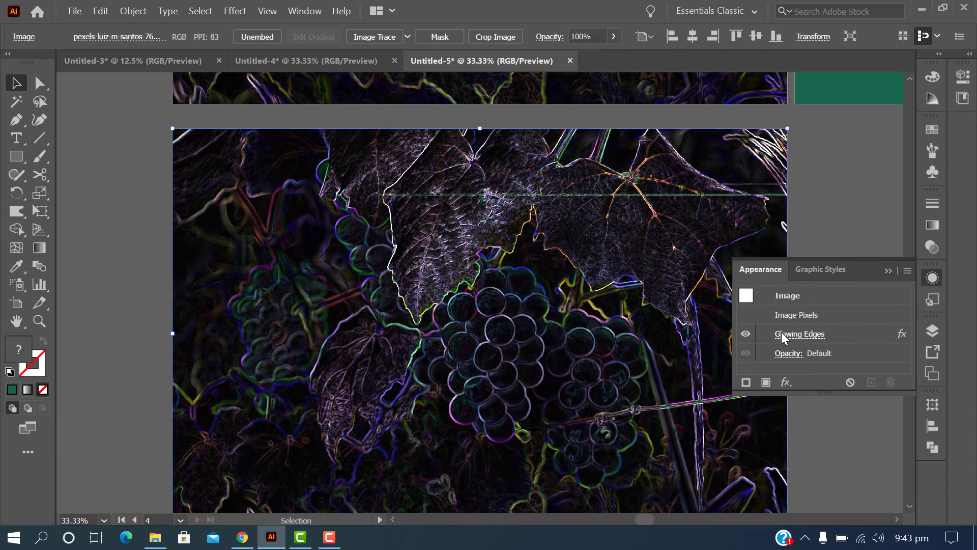
click(820, 335)
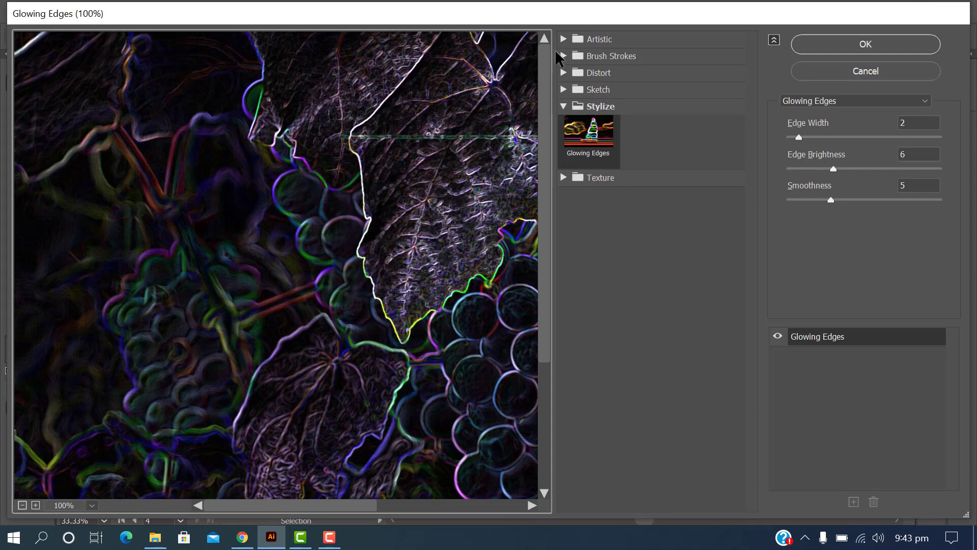
click(566, 41)
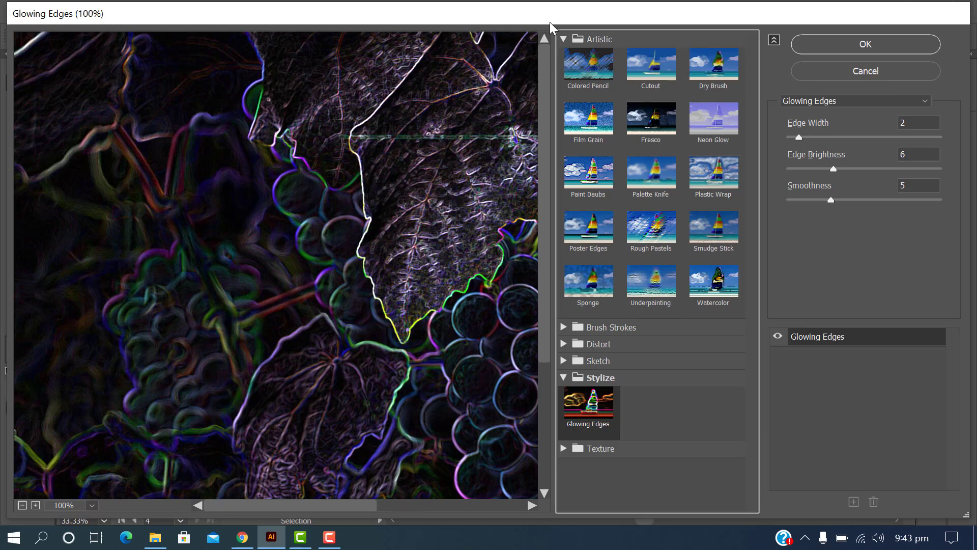
click(563, 40)
click(570, 56)
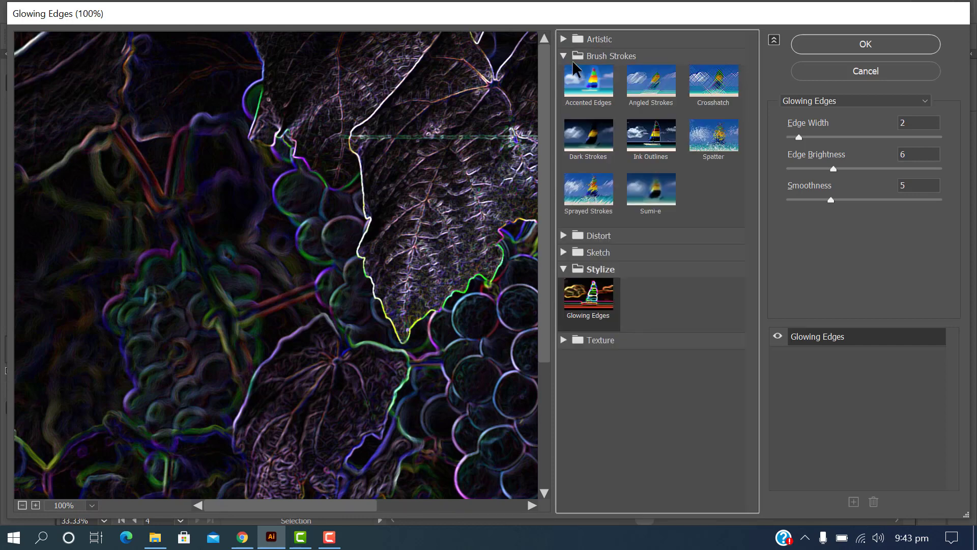
click(564, 57)
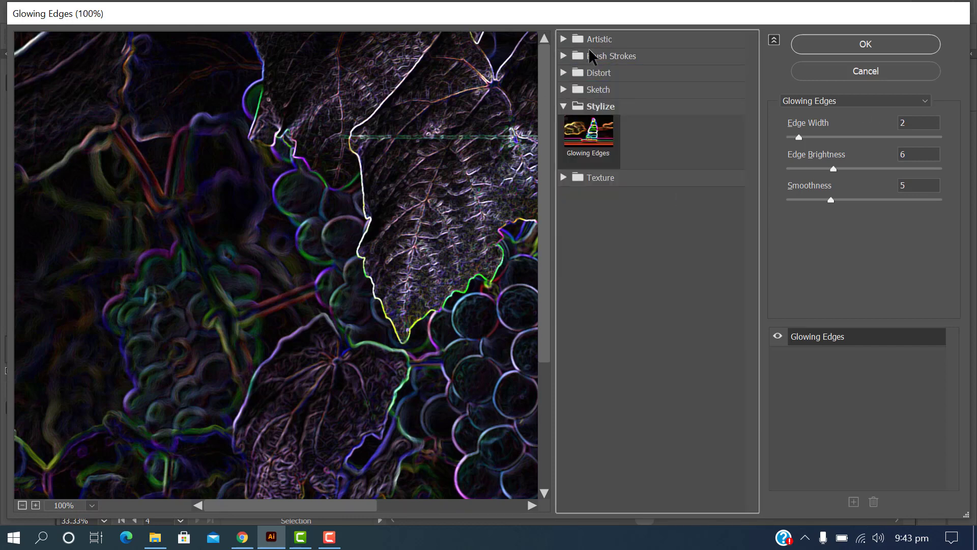
Replace the duplicated photo's effect with the Texture filter Craquelure at a crack spacing of 42
click(568, 180)
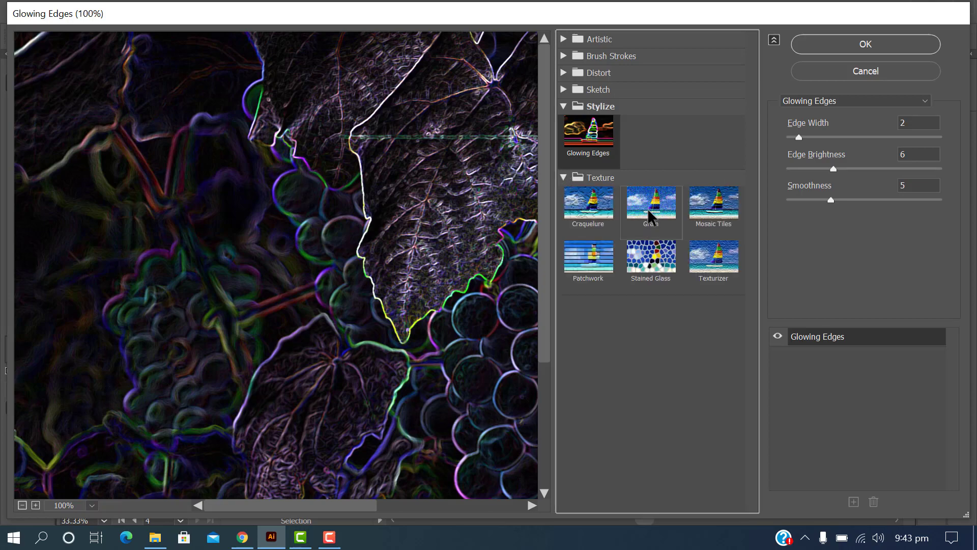
click(606, 223)
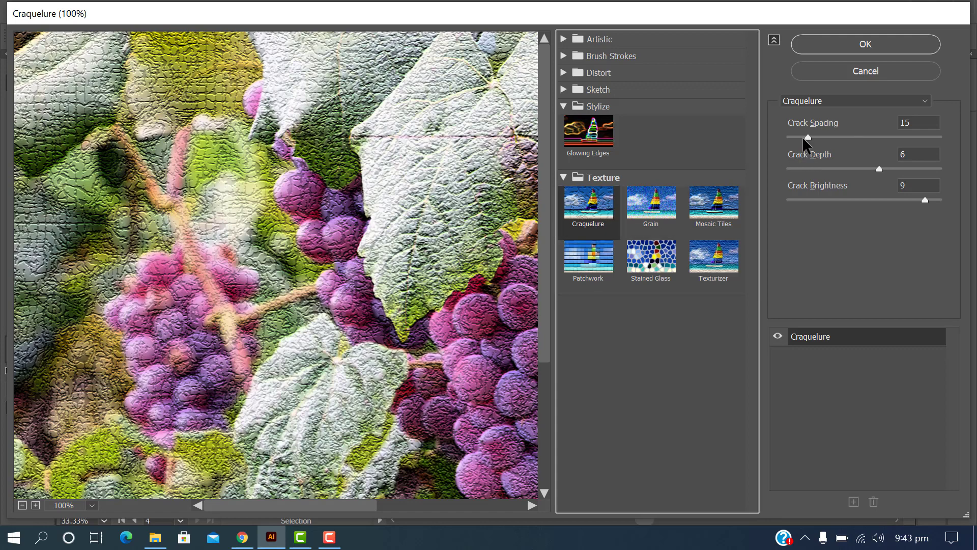
drag(810, 140, 850, 139)
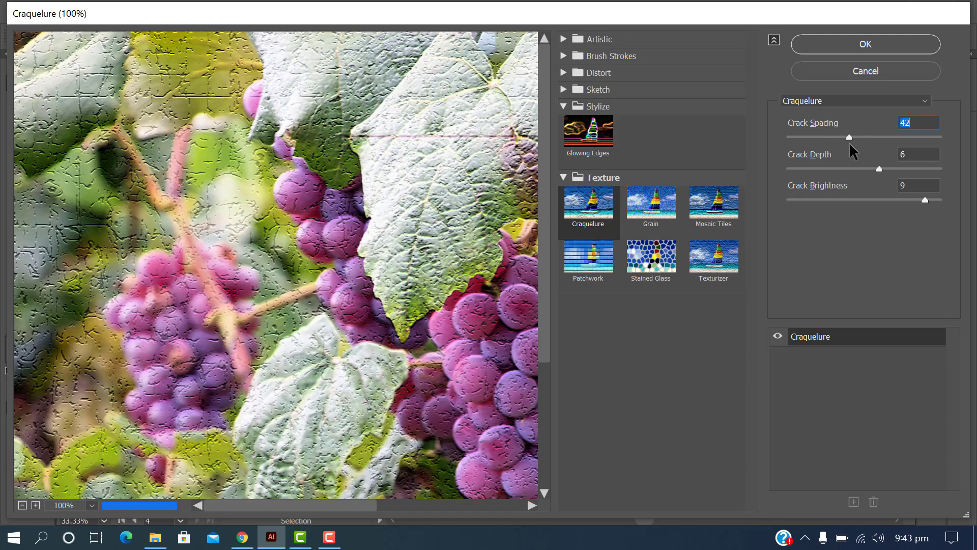
click(894, 49)
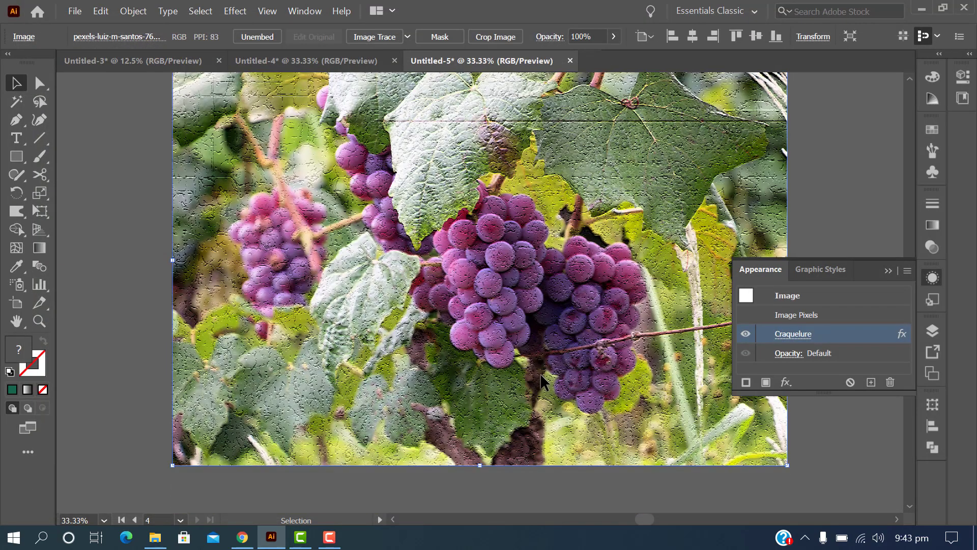
click(891, 271)
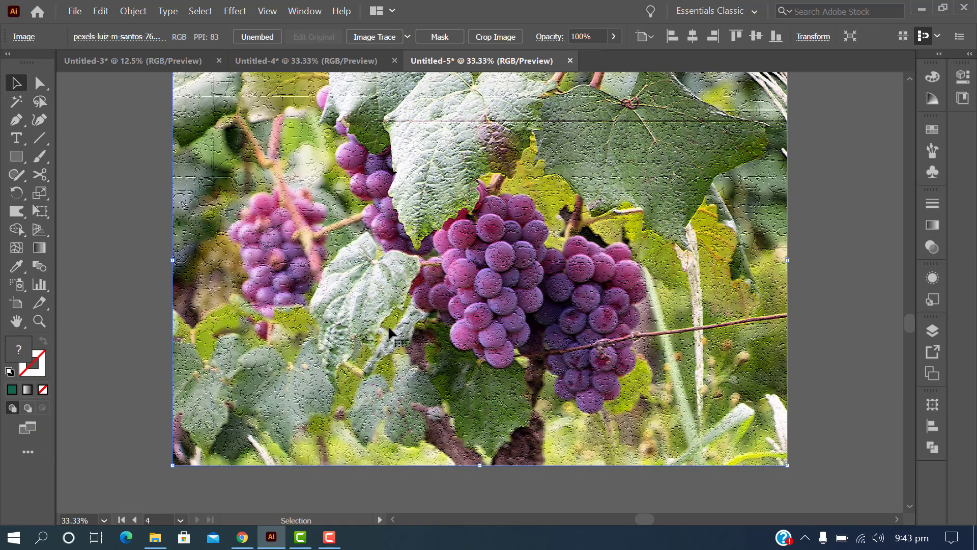
Examine the Craquelure texture on the grapes up close and in the full picture
key(ctrl+plus)
key(ctrl+plus)
key(ctrl+plus)
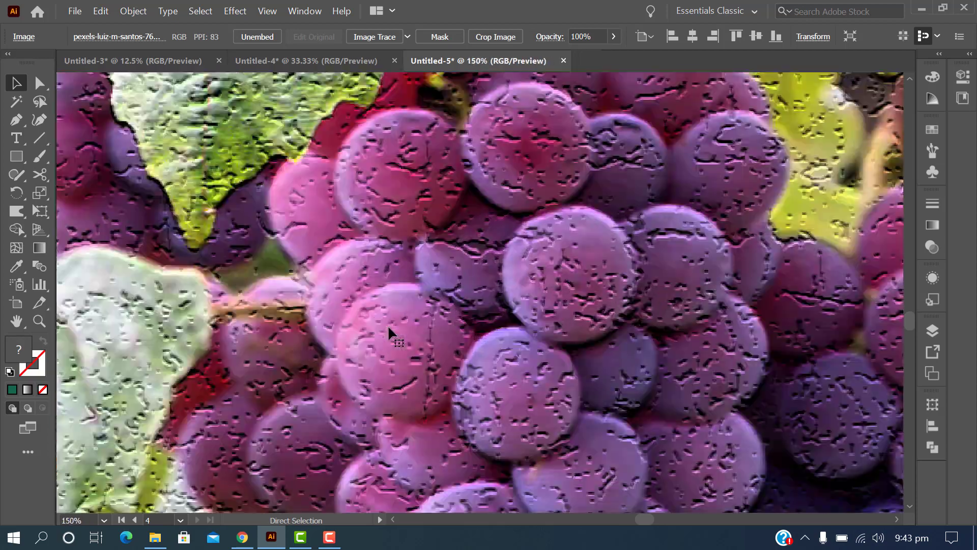
key(ctrl+minus)
key(ctrl+minus)
key(ctrl+minus)
key(ctrl+minus)
key(ctrl+minus)
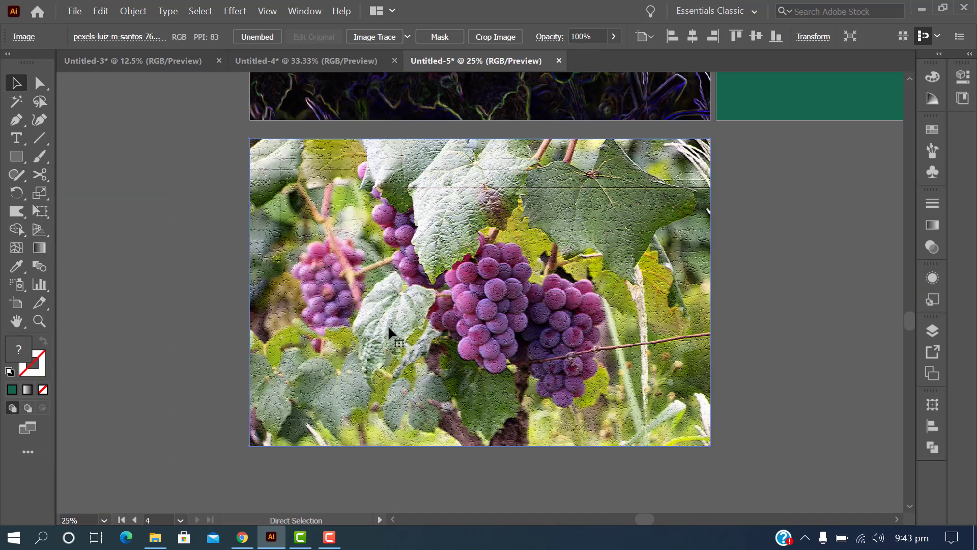
Duplicate the artboard with the Craquelure photo to the space on its right
scroll(502, 339, down, 2)
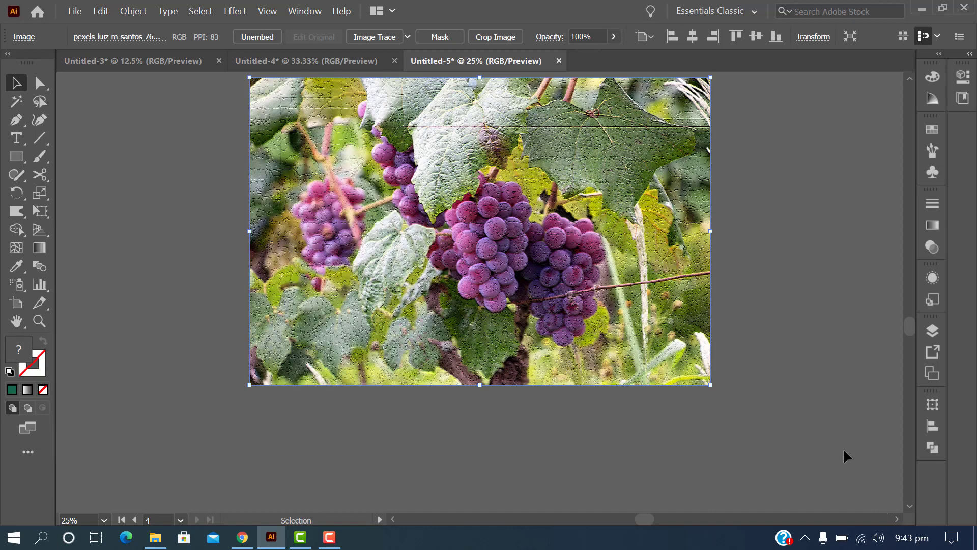
scroll(818, 442, up, 1)
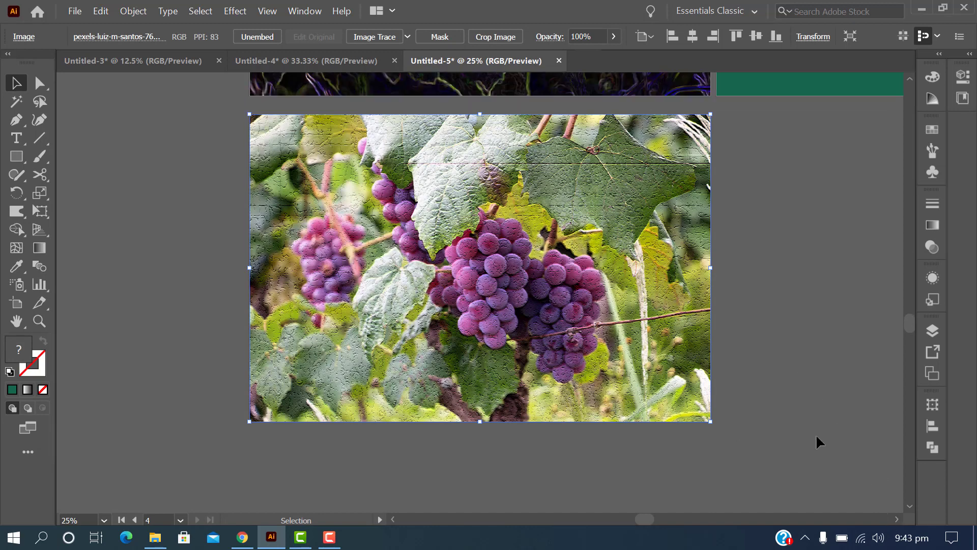
key(shift+o)
drag(461, 365, 839, 332)
key(v)
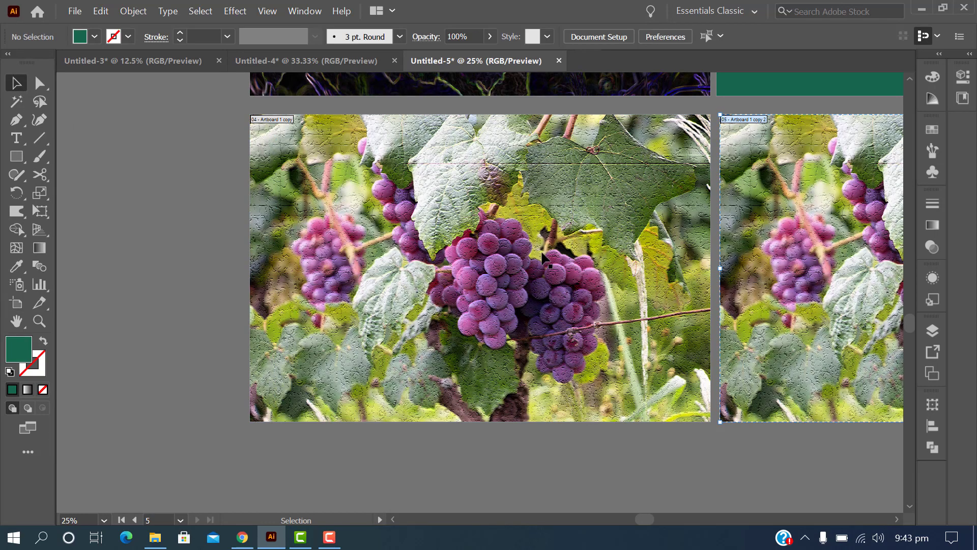
Select the photo on the newly duplicated artboard and open its Craquelure effect for editing from its appearance attributes
scroll(798, 476, right, 10)
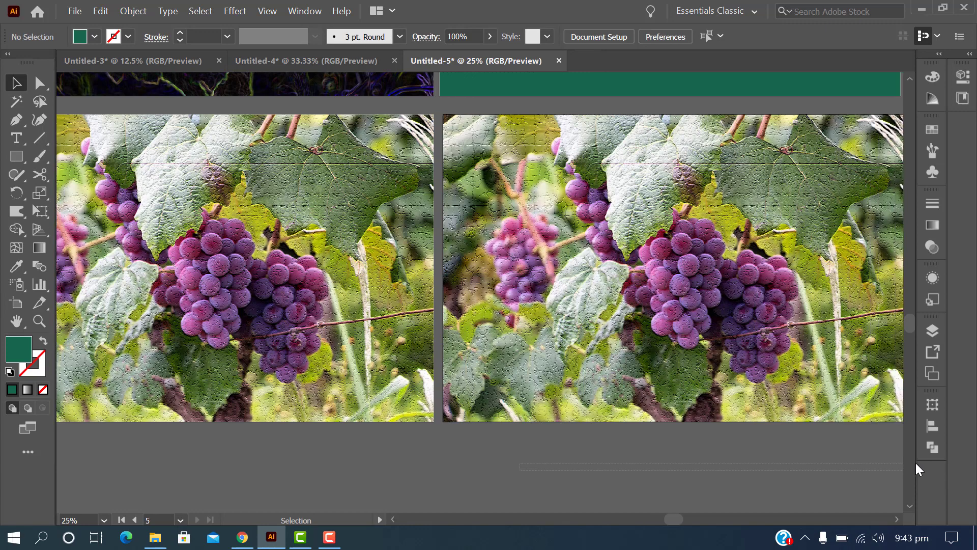
scroll(918, 470, right, 4)
click(709, 343)
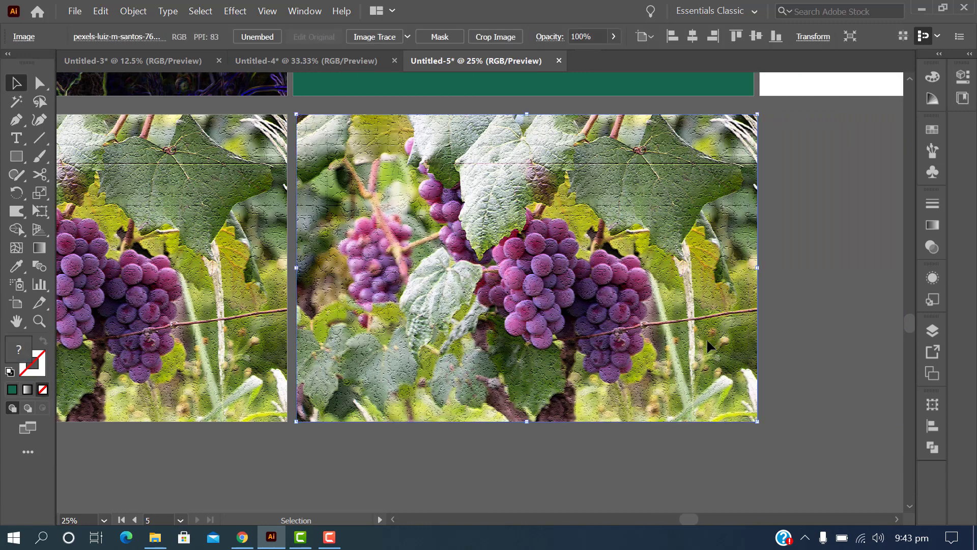
key(ctrl+equal)
key(ctrl+equal)
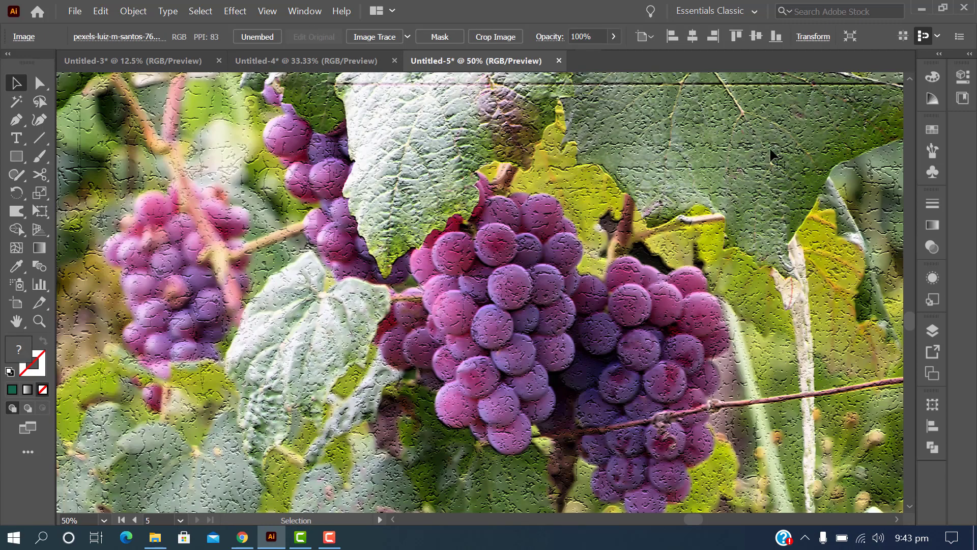
click(942, 276)
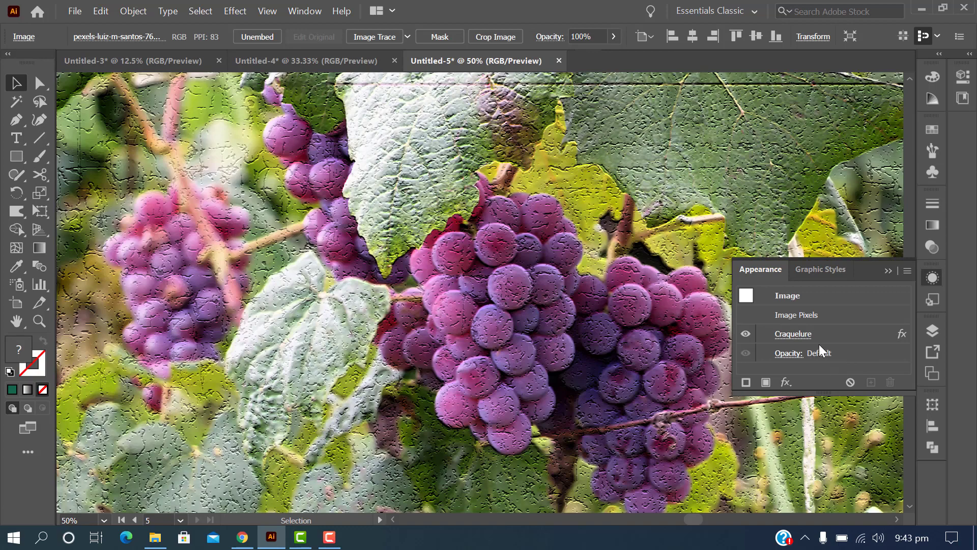
click(793, 333)
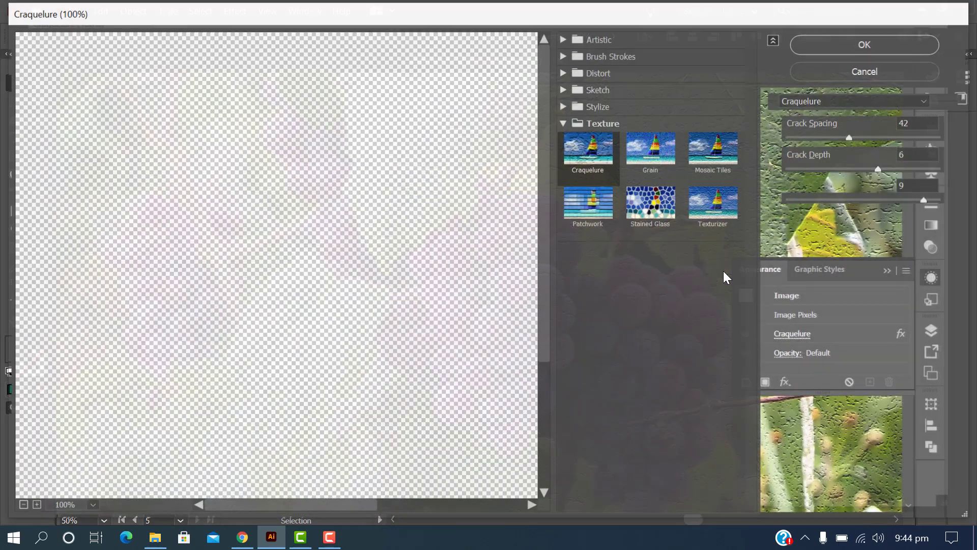
Try the Grain, Mosaic Tiles and Patchwork textures on the photo, and apply Stained Glass at a cell size of 10
click(654, 153)
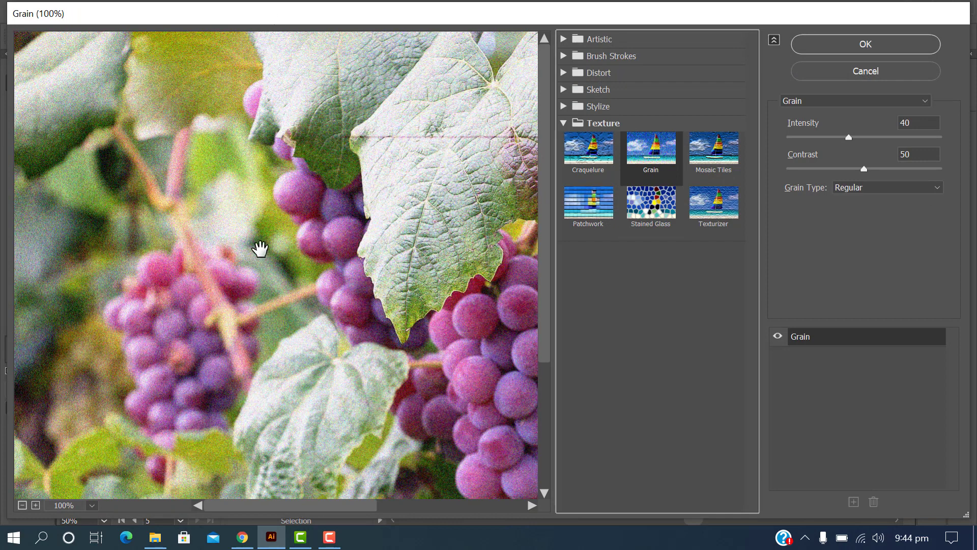
click(722, 154)
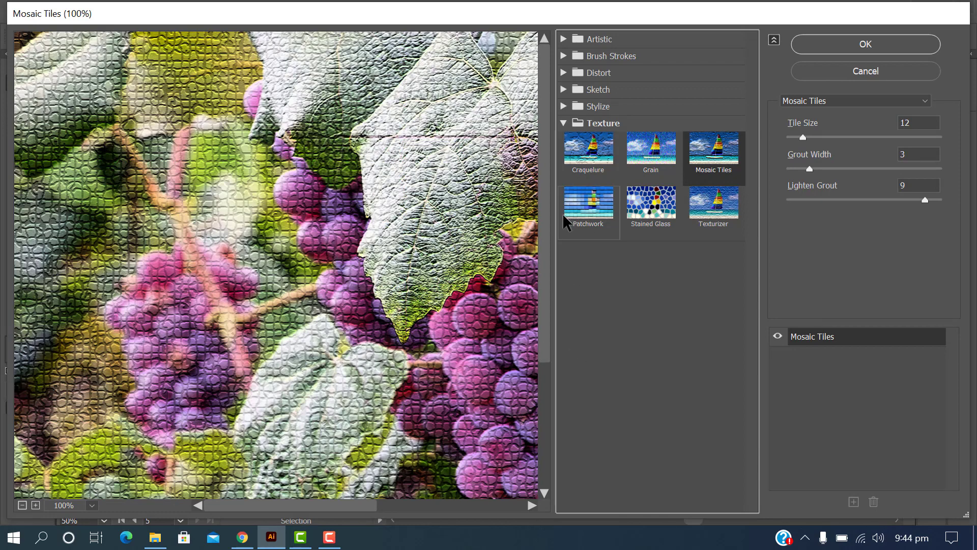
click(579, 211)
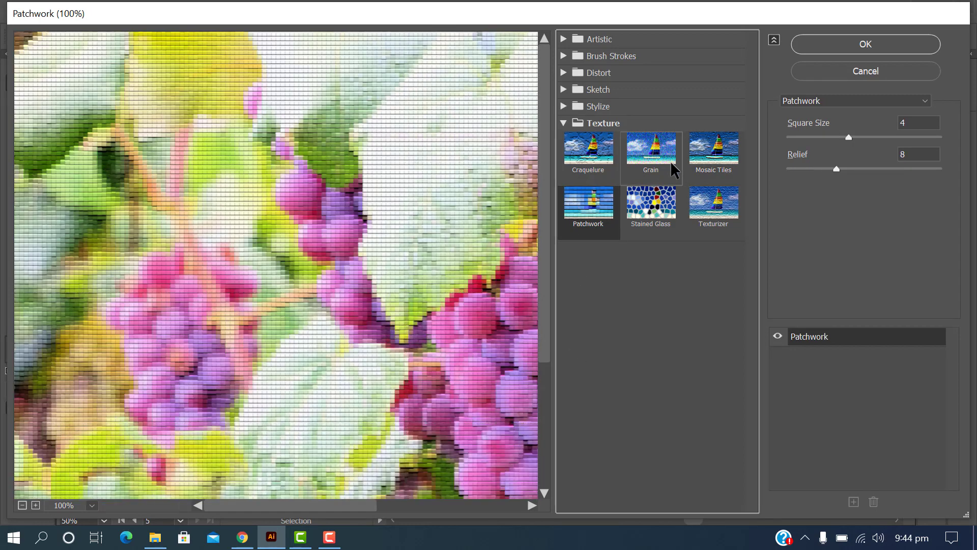
click(646, 209)
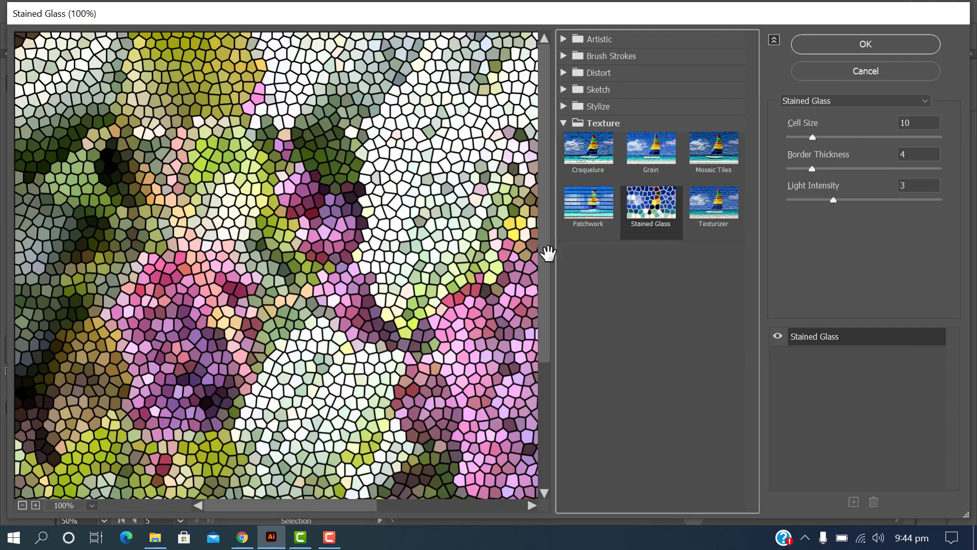
click(877, 47)
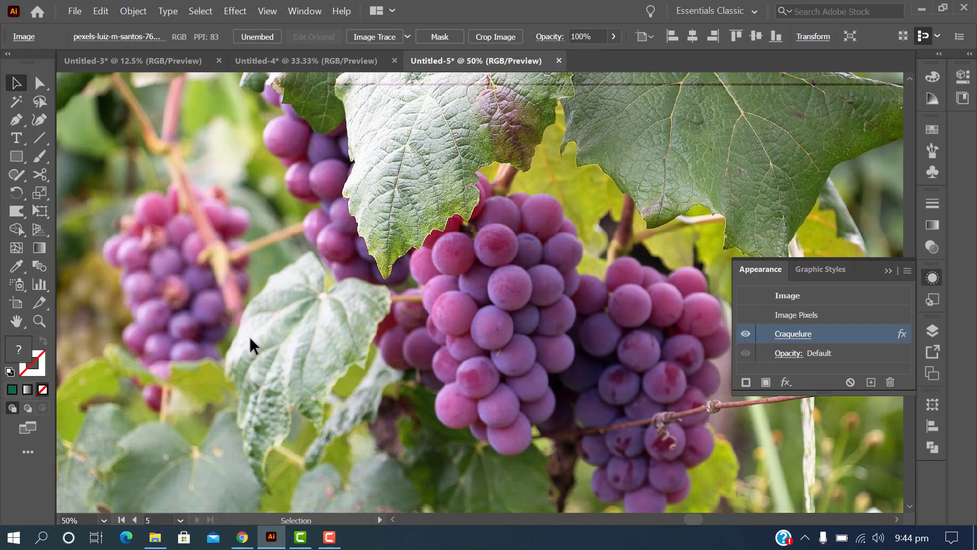
scroll(495, 346, down, 2)
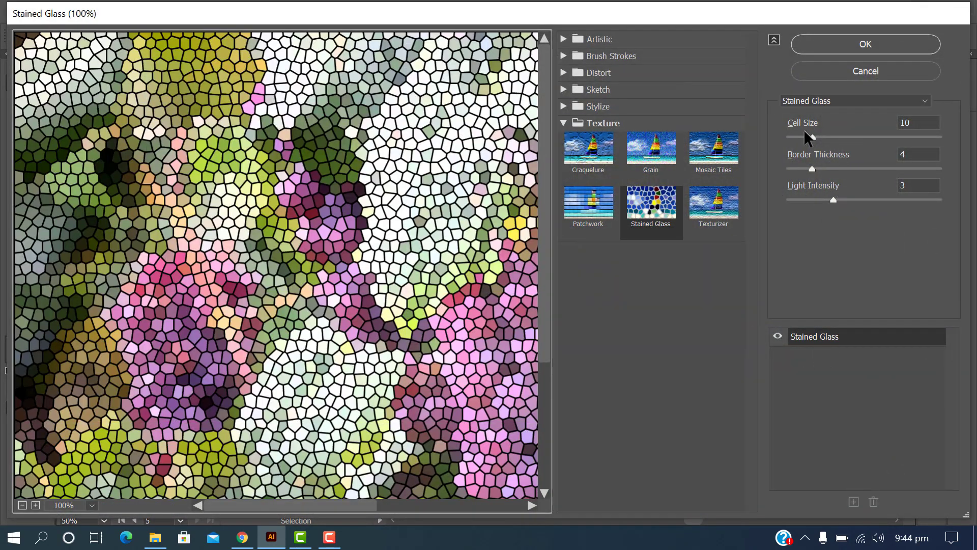
Enlarge the Stained Glass cell size to 30, apply it, and view the whole photo
drag(818, 138, 843, 147)
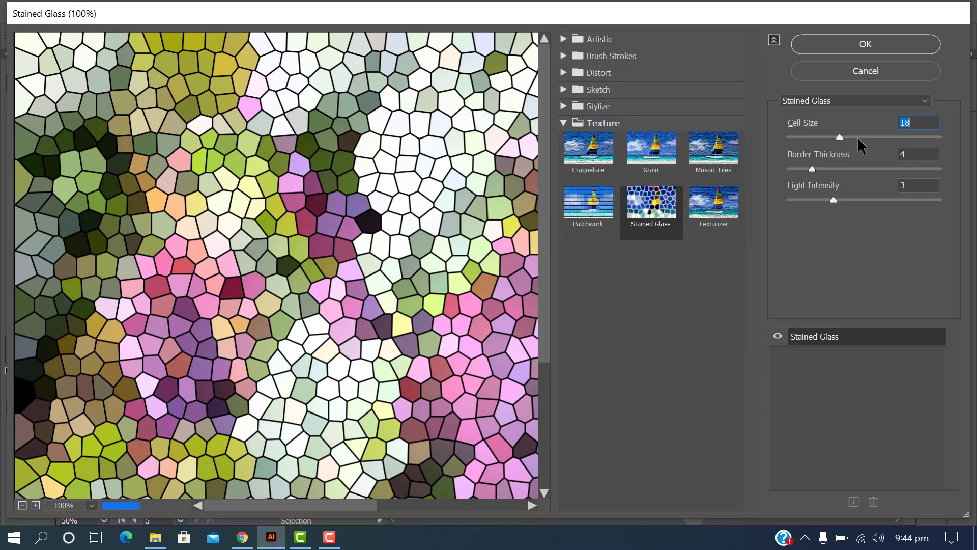
click(877, 144)
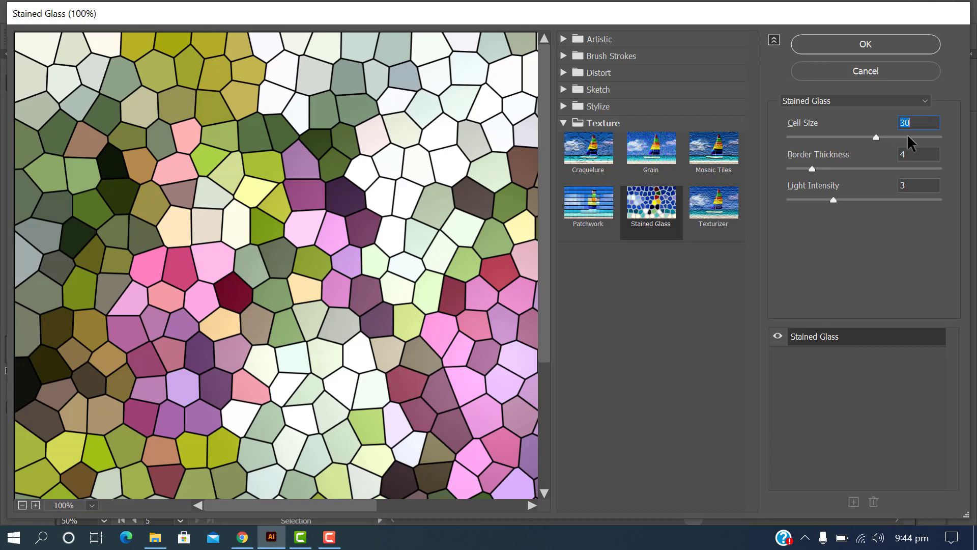
click(886, 51)
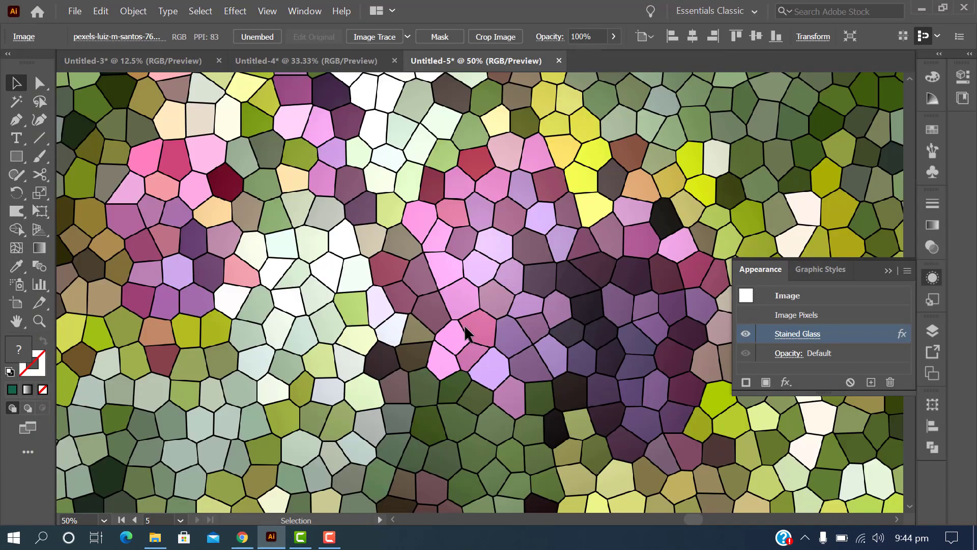
scroll(465, 334, down, 2)
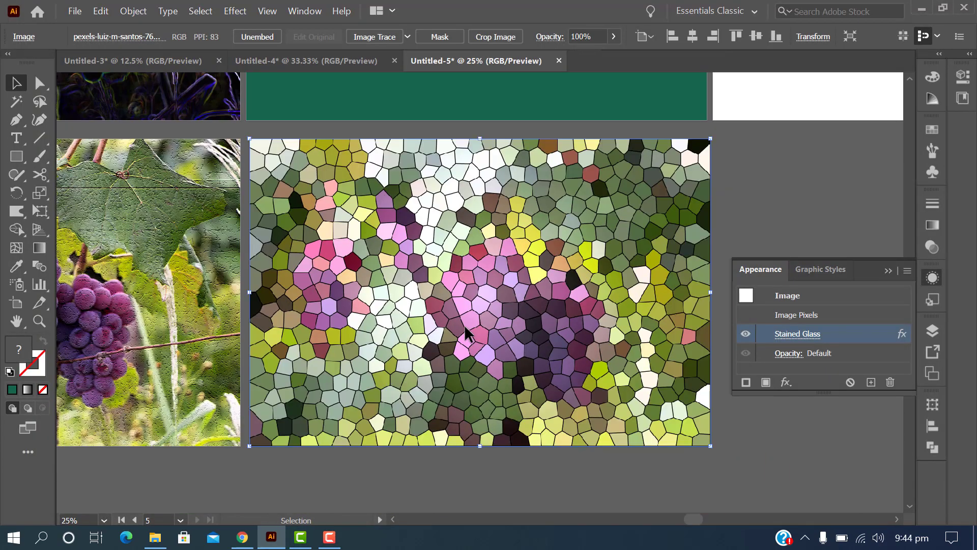
Reopen the photo's Stained Glass effect, try a cell size of 13, and replace it with Texturizer at 121% scaling
click(797, 334)
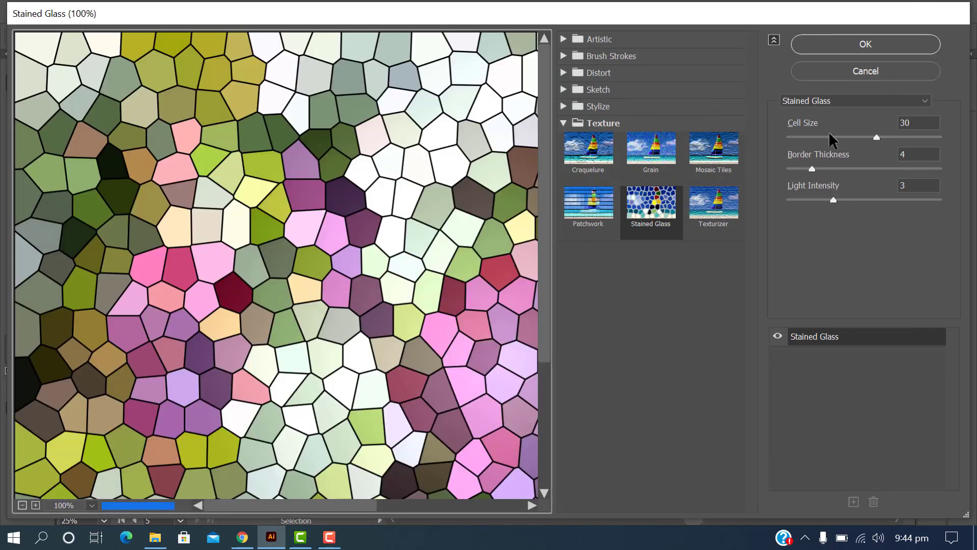
drag(876, 137, 822, 137)
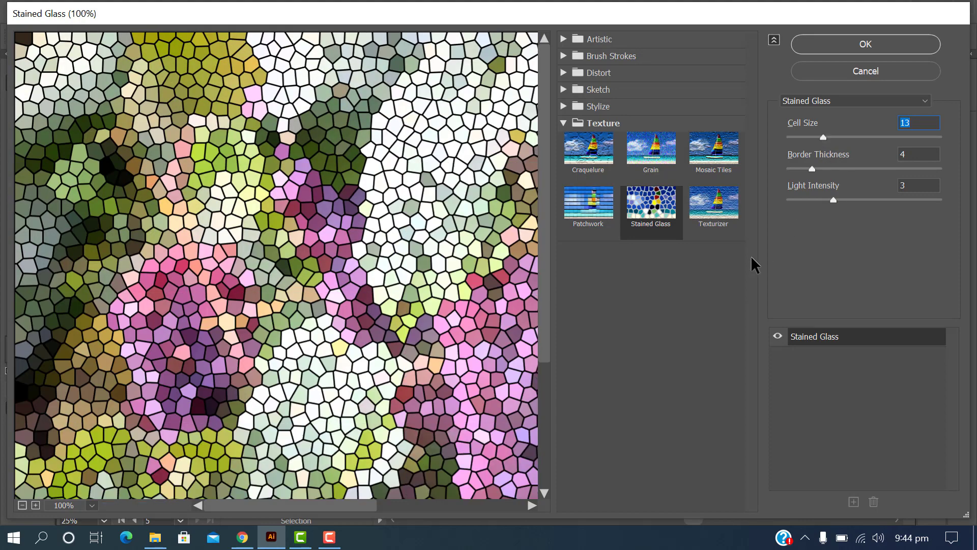
click(718, 219)
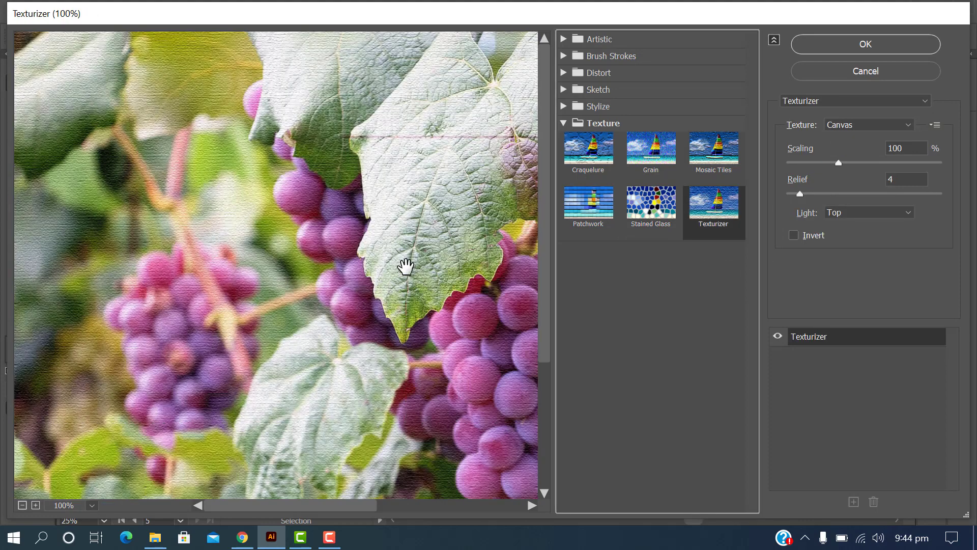
click(860, 163)
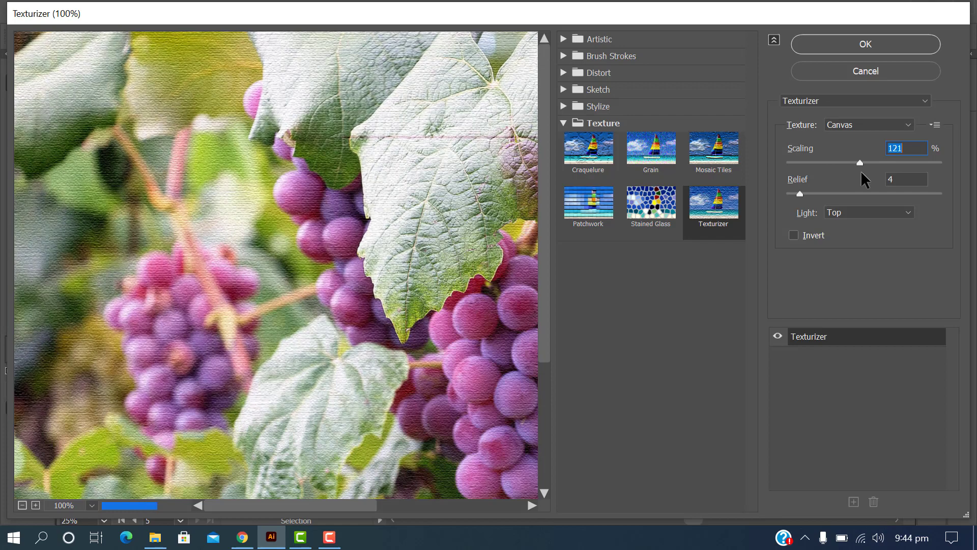
Compare the Burlap and Canvas textures in Texturizer, choose Sandstone, and apply the effect to the photo
click(875, 126)
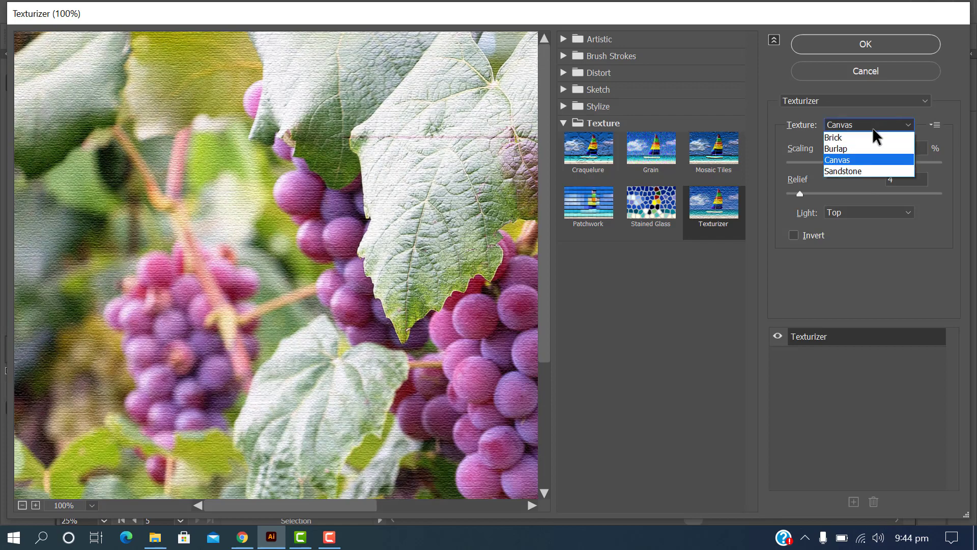
click(857, 148)
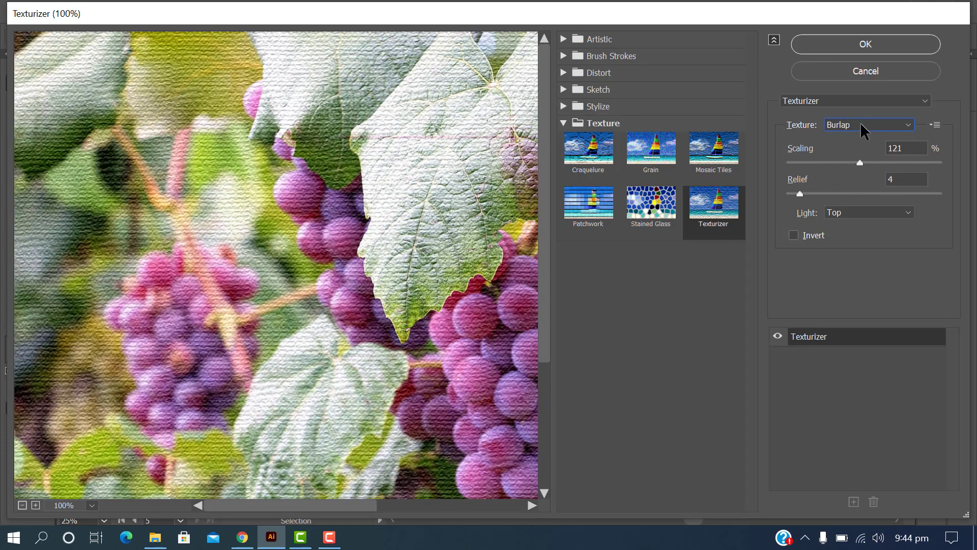
click(861, 125)
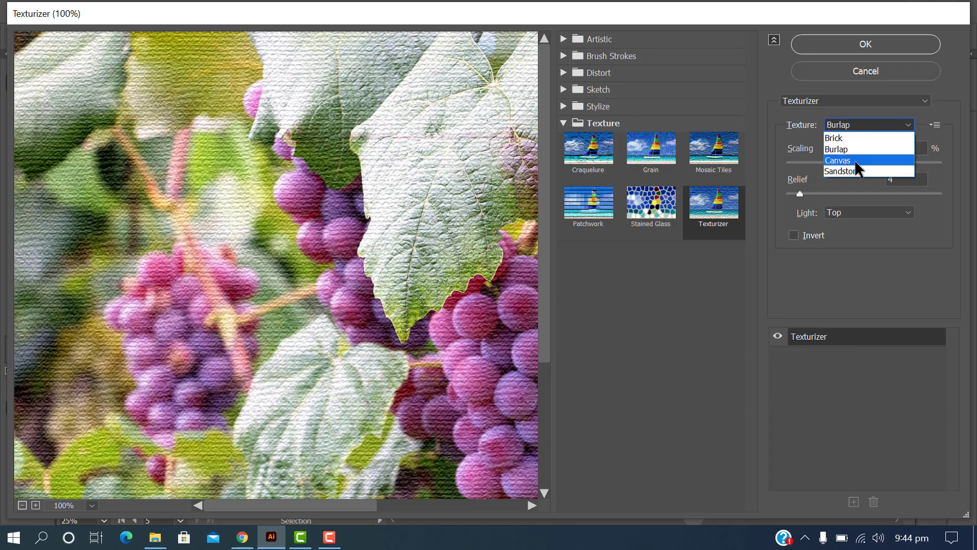
click(857, 161)
click(862, 125)
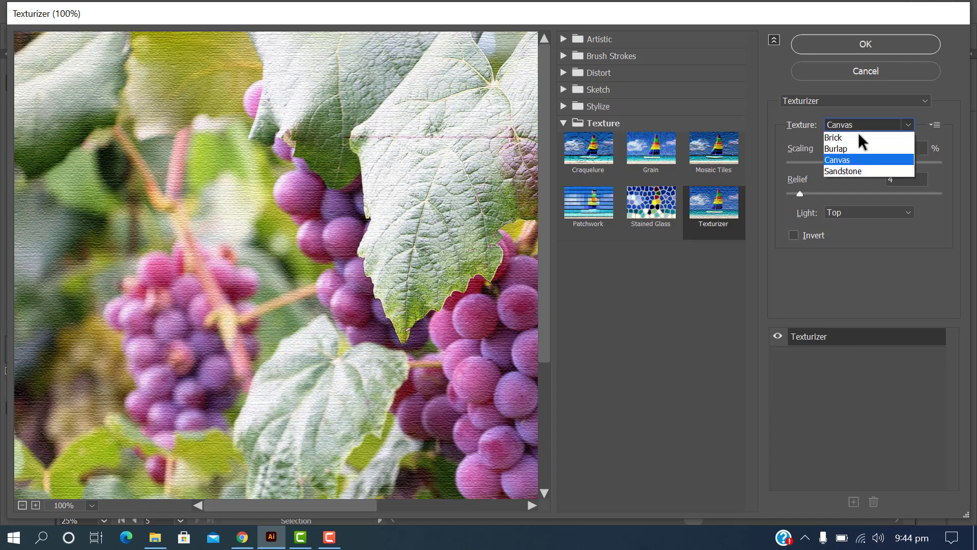
click(855, 171)
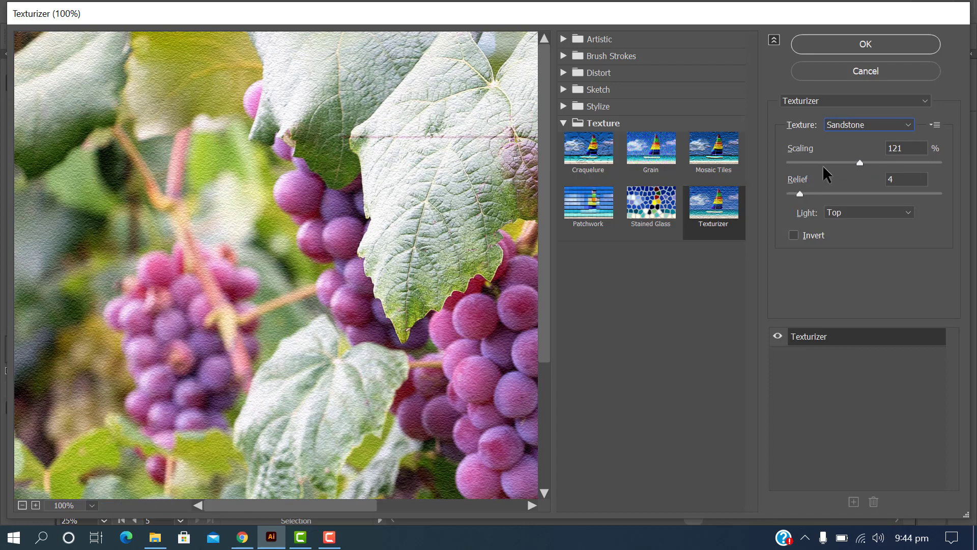
click(837, 102)
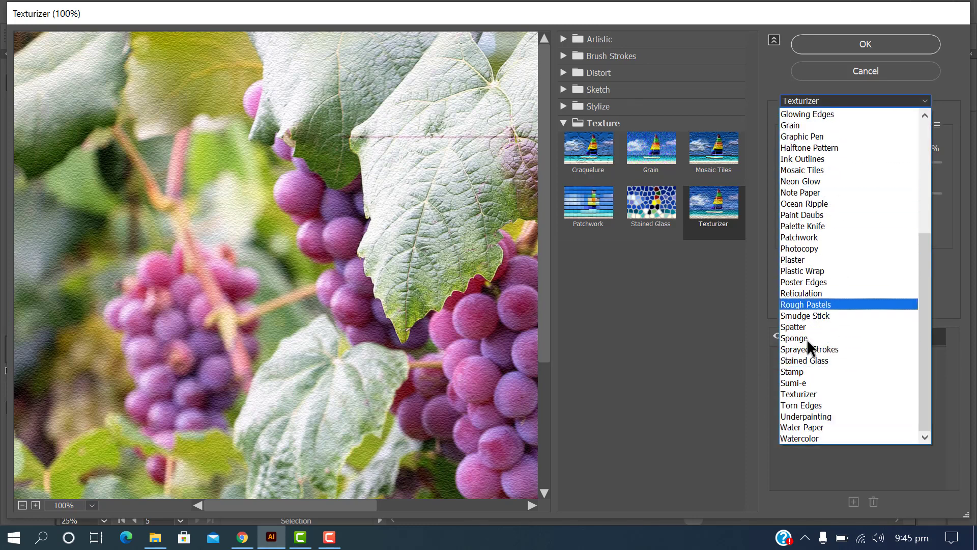
click(660, 375)
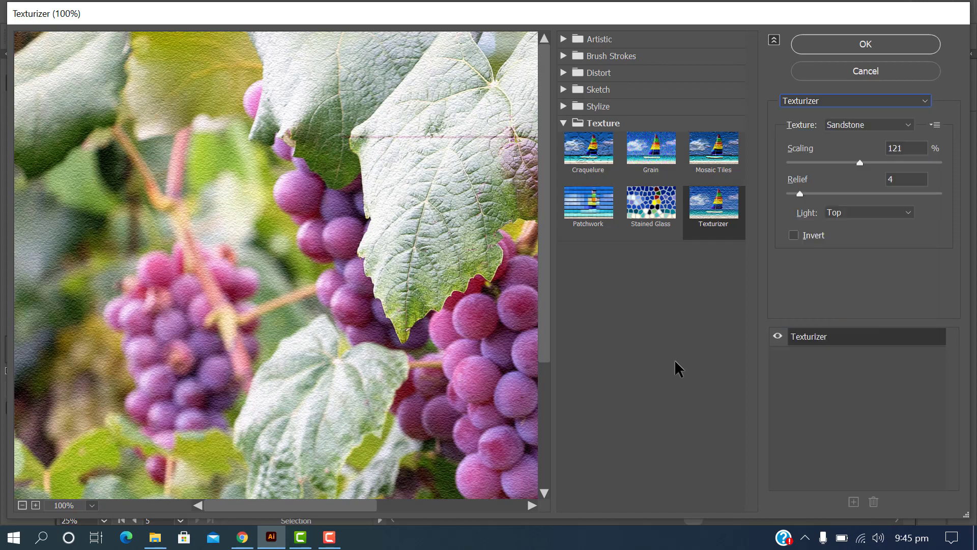
click(868, 46)
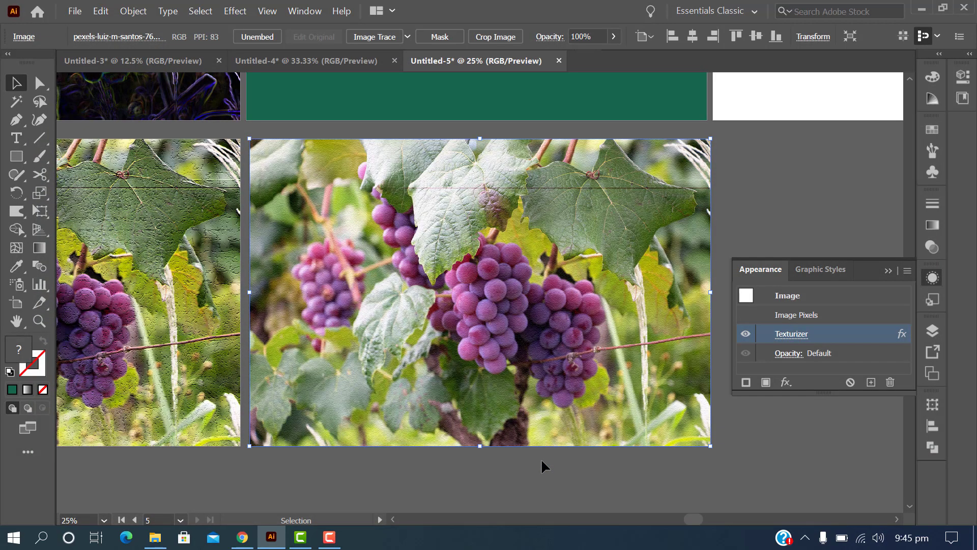
Open the Craquelure texture effect for the plain green rectangle above the grape photo
scroll(541, 458, up, 5)
scroll(393, 288, up, 4)
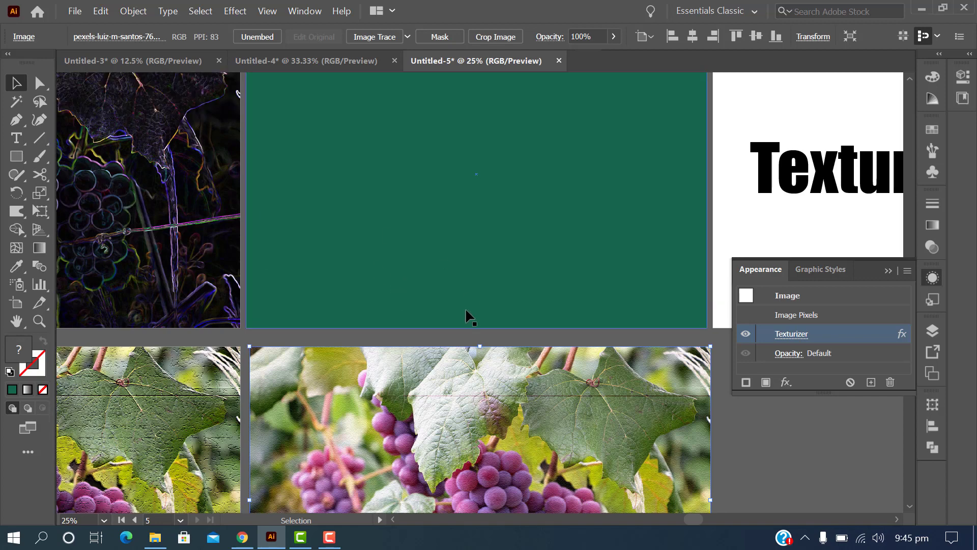
click(402, 379)
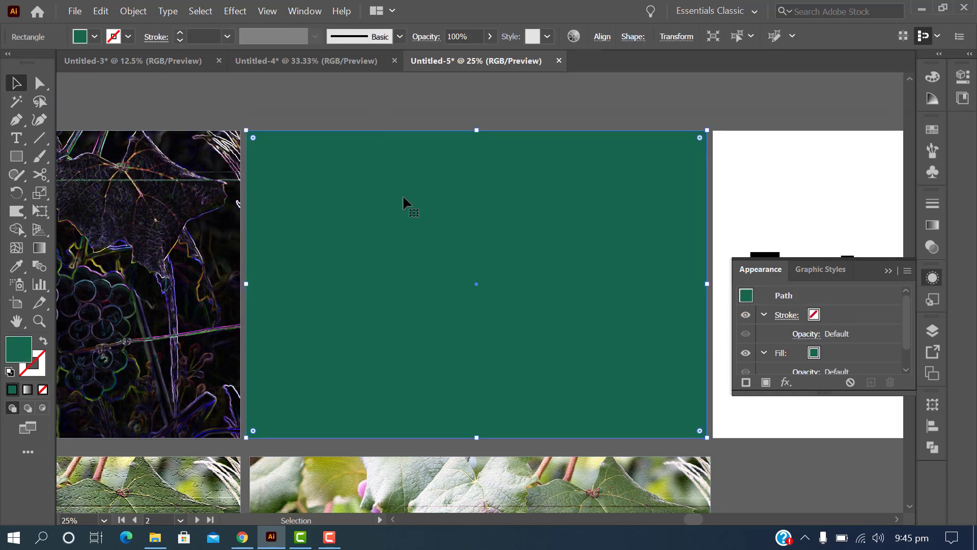
click(888, 271)
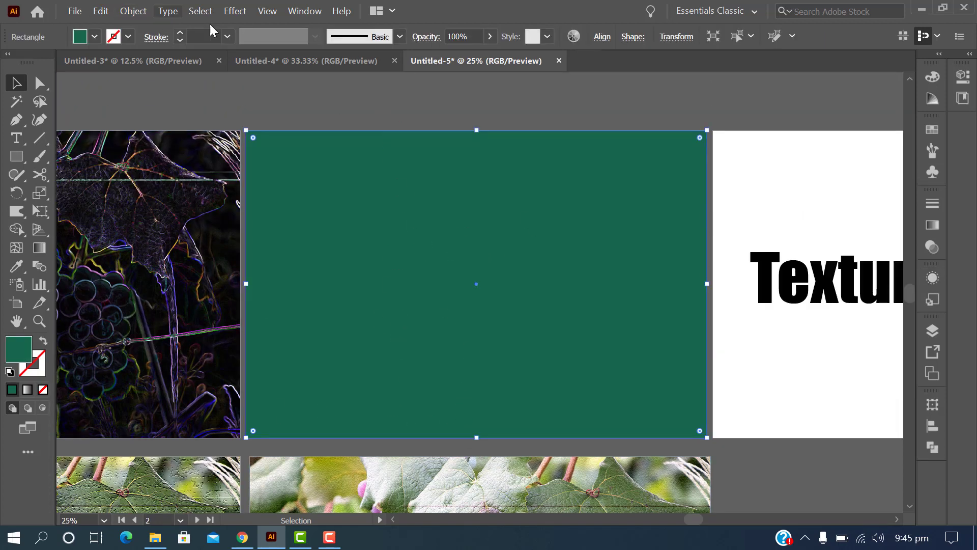
click(238, 12)
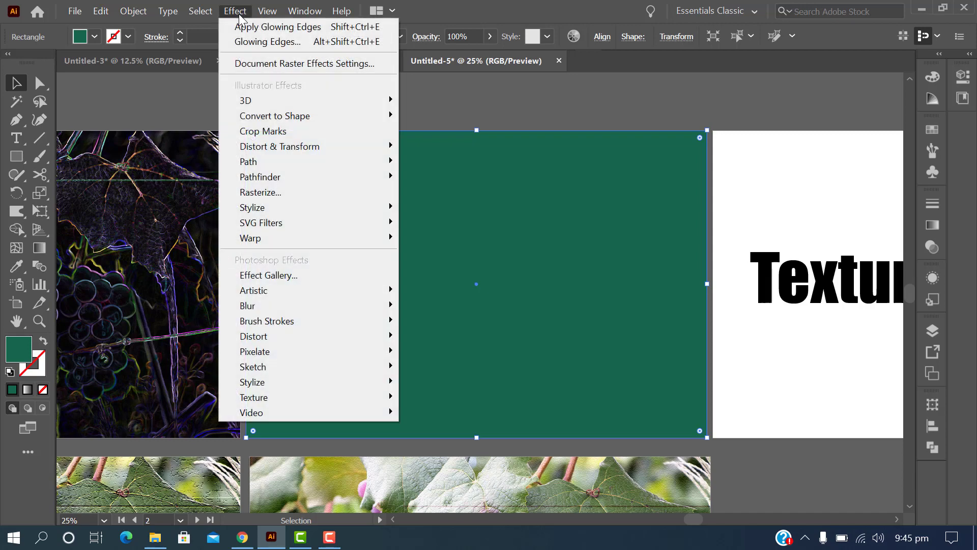
mouse_move(286, 301)
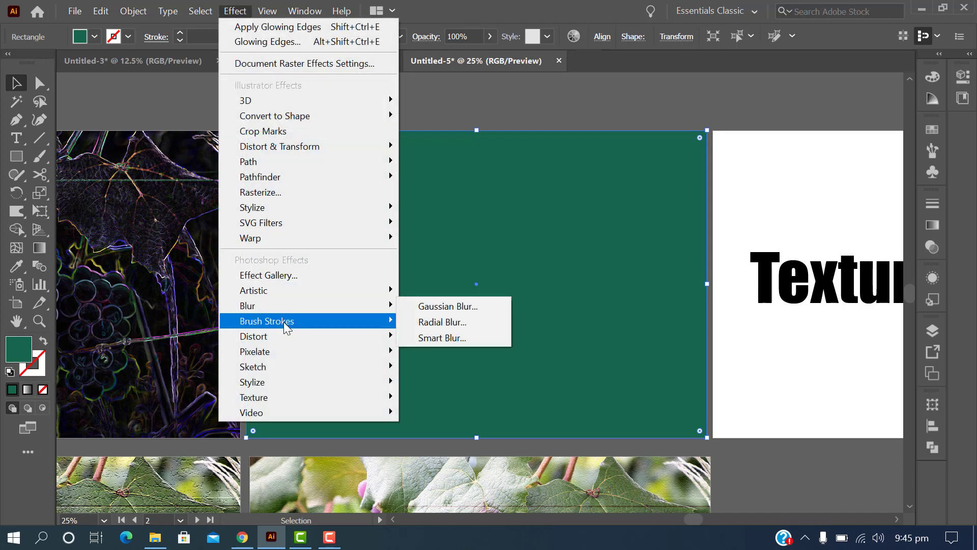
mouse_move(298, 396)
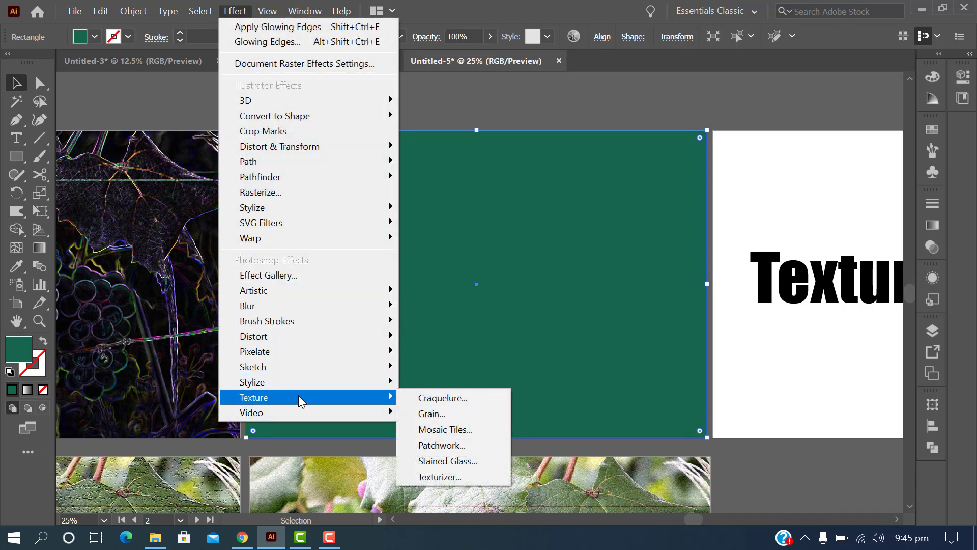
click(439, 398)
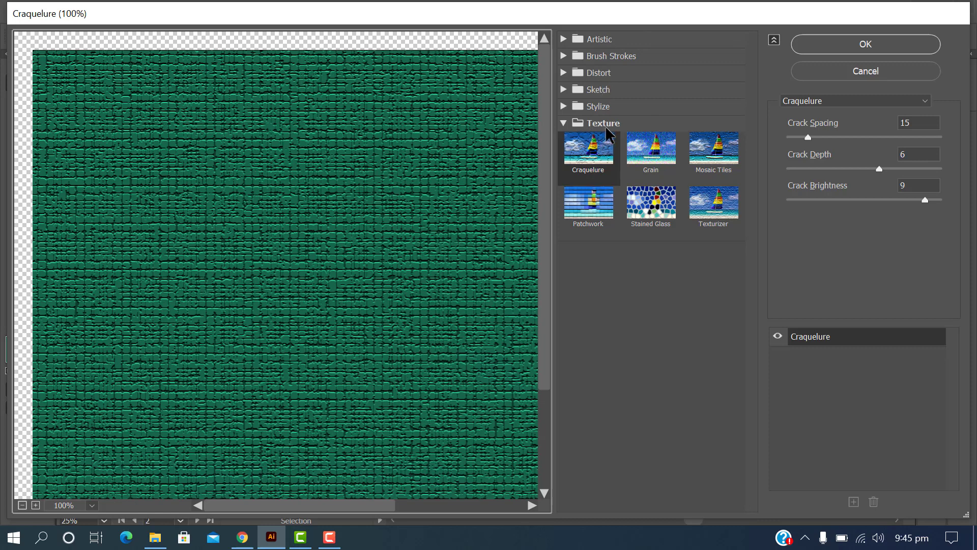
click(602, 158)
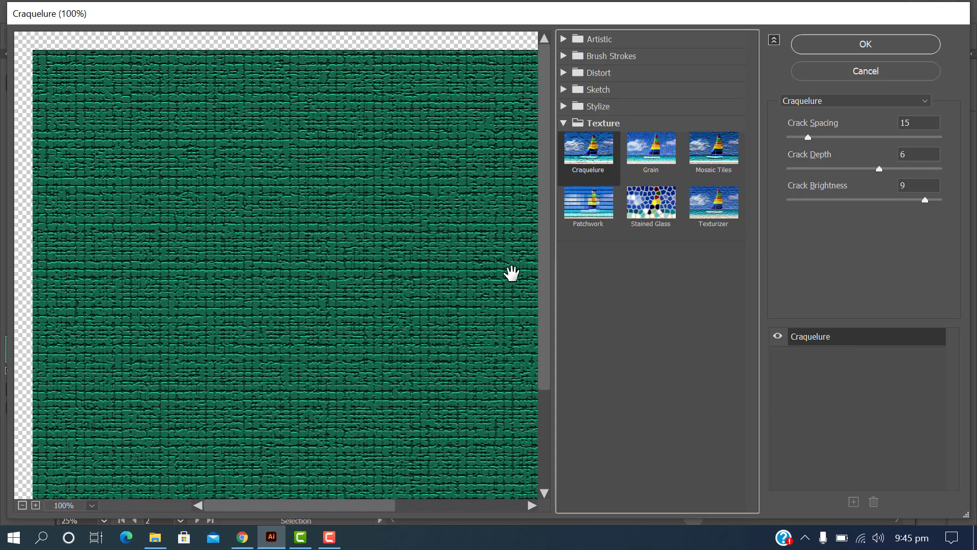
Try the Grain, Mosaic Tiles, Patchwork at square size 6, Stained Glass and Texturizer textures on the green rectangle
click(664, 162)
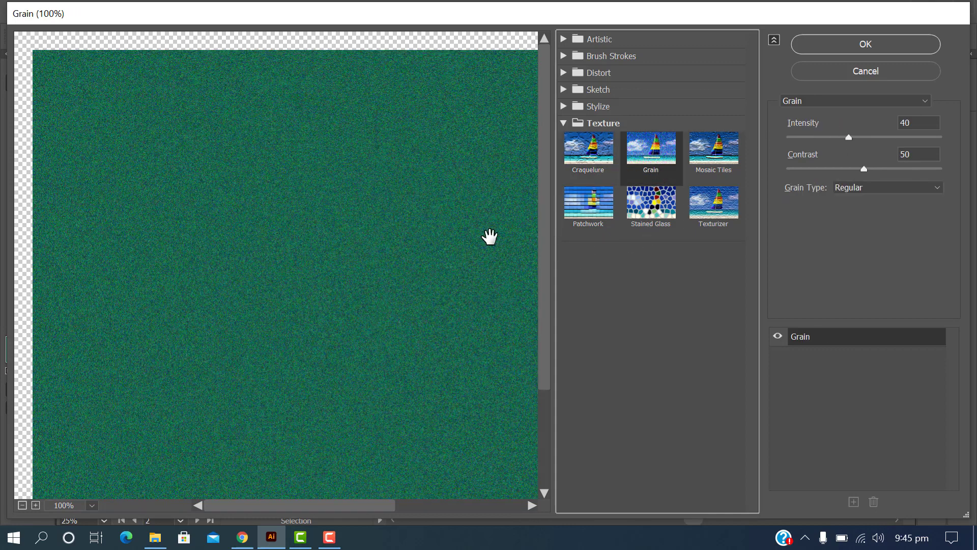
click(734, 157)
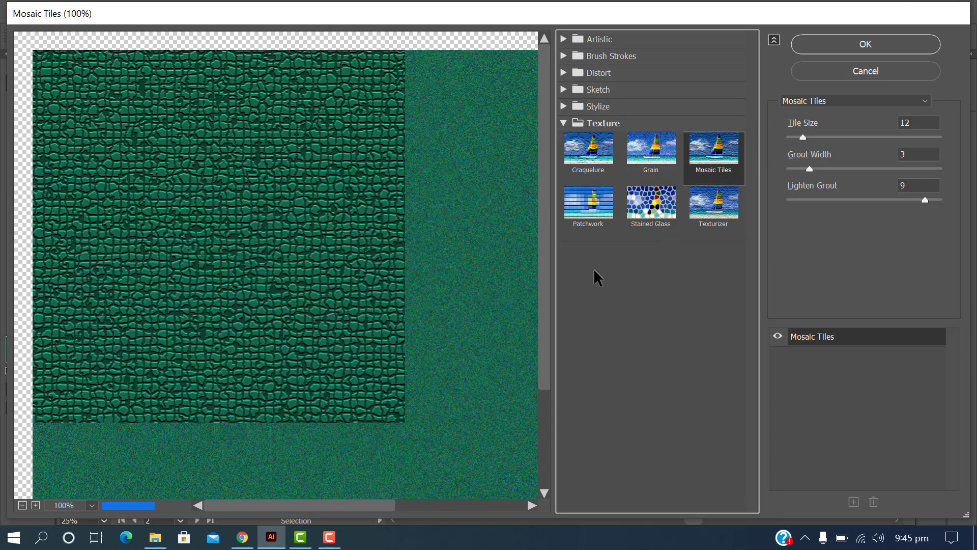
click(601, 214)
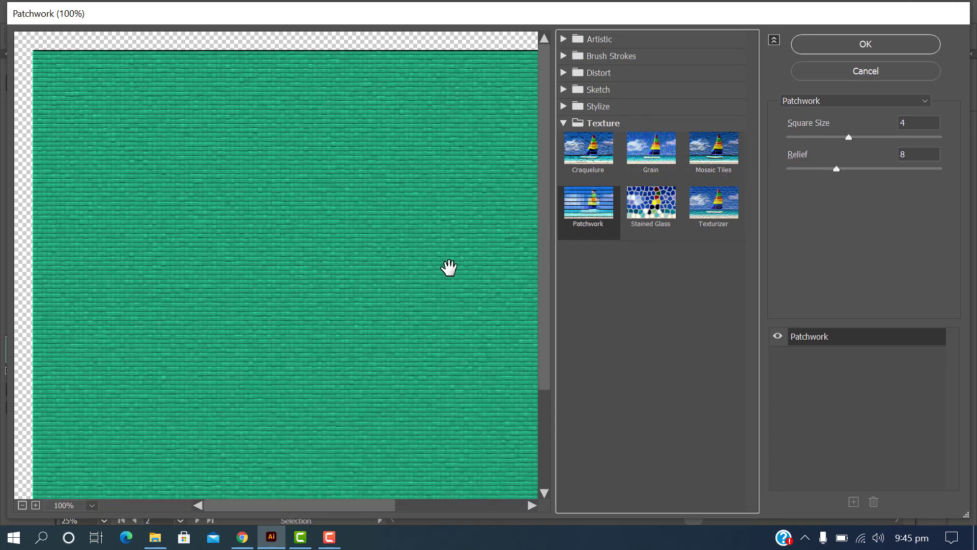
drag(849, 138, 876, 137)
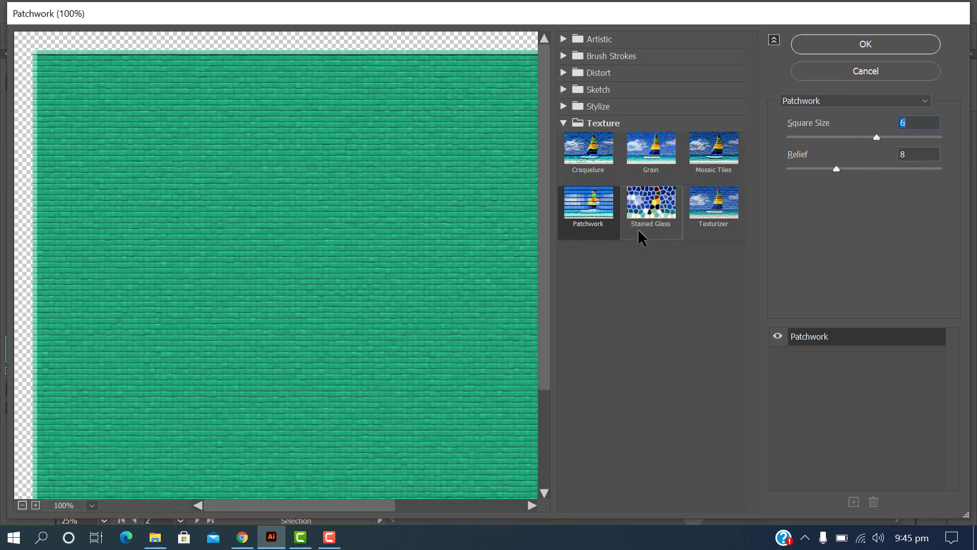
click(655, 213)
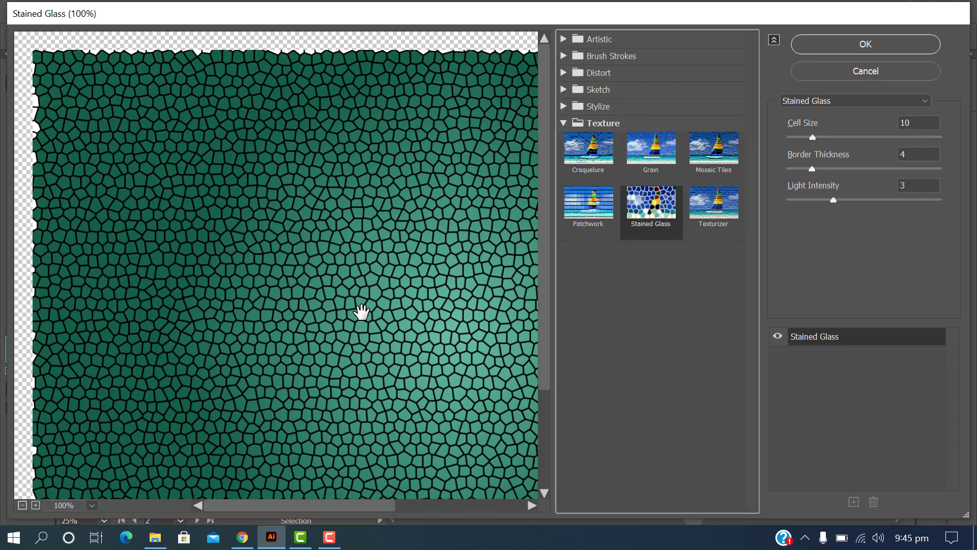
click(725, 209)
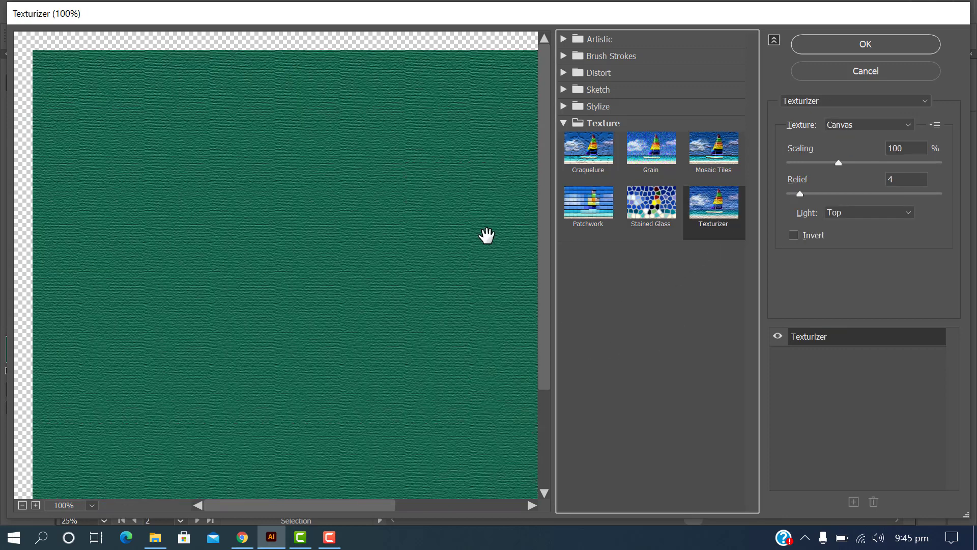
Compare Craquelure with Grain and Texturizer, apply Craquelure to the rectangle, and inspect its texture up close
click(581, 156)
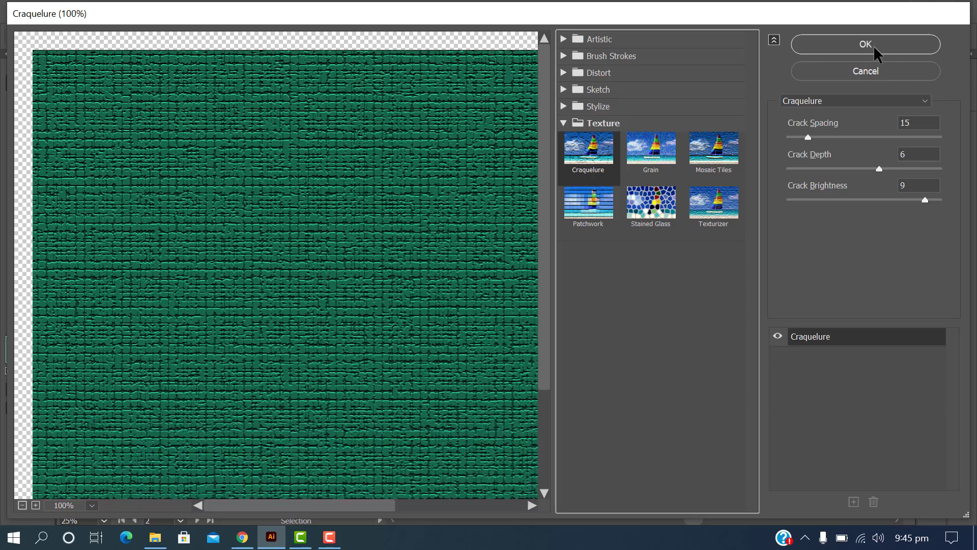
click(652, 149)
click(711, 210)
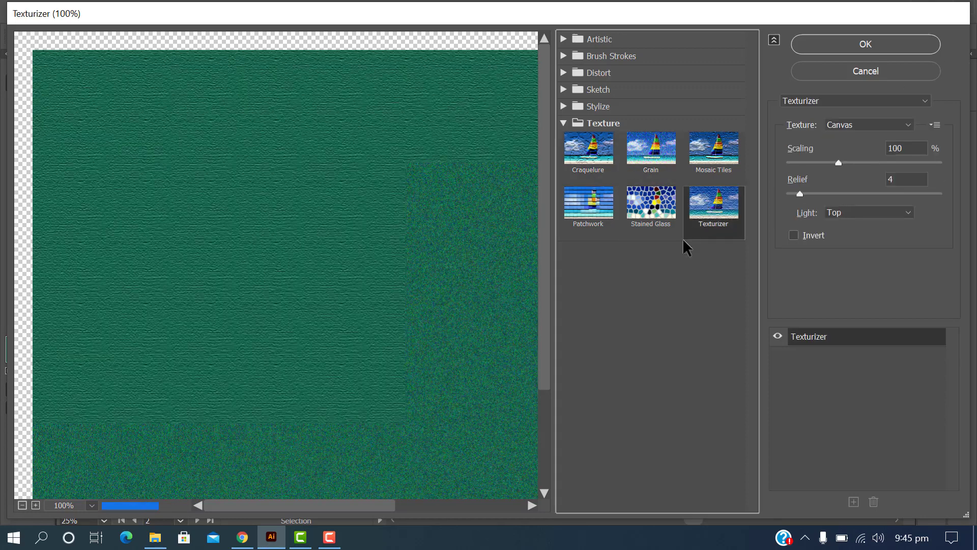
click(584, 155)
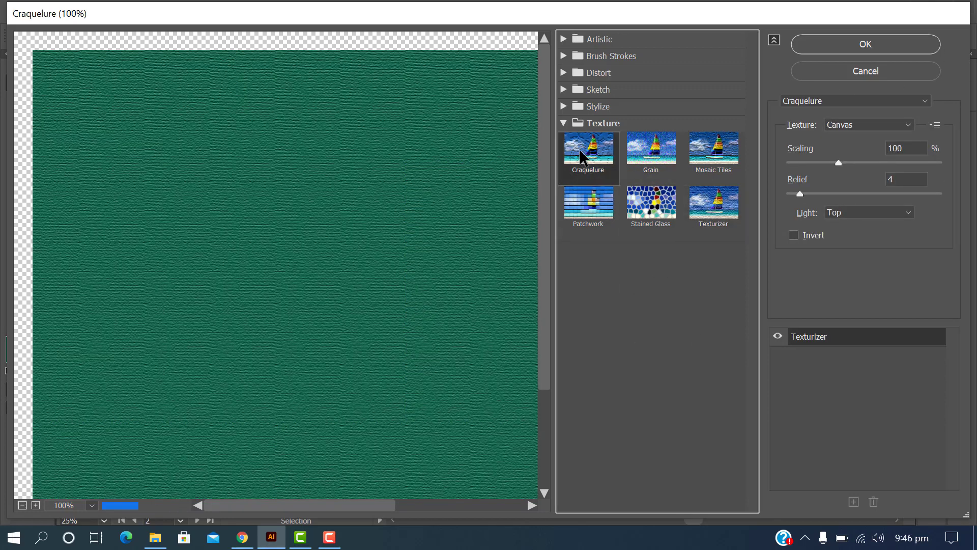
click(861, 55)
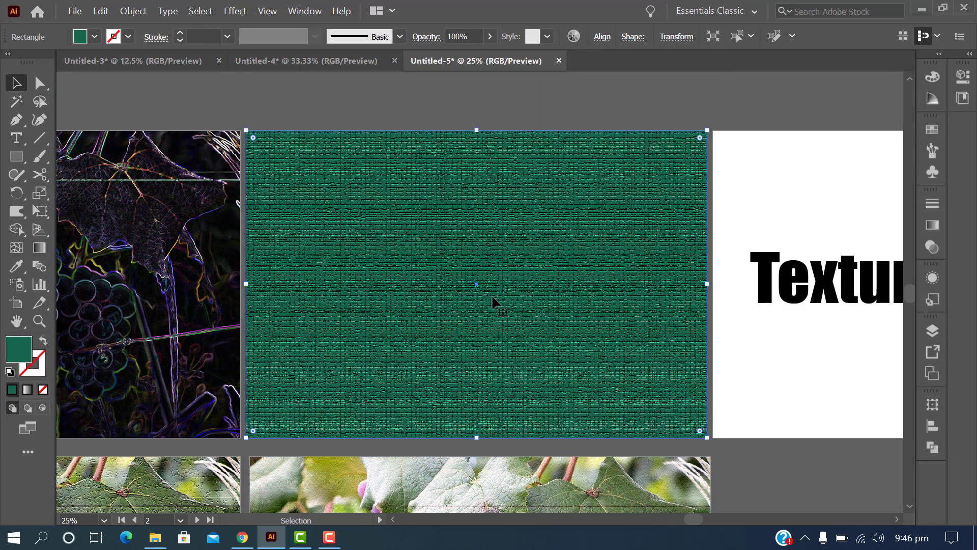
key(ctrl+equal)
key(ctrl+equal)
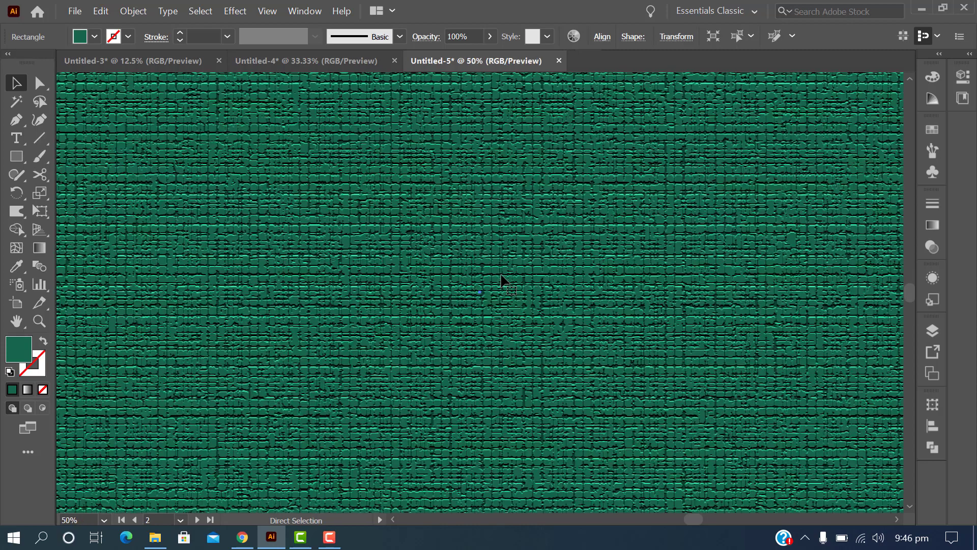
key(ctrl+minus)
key(ctrl+minus)
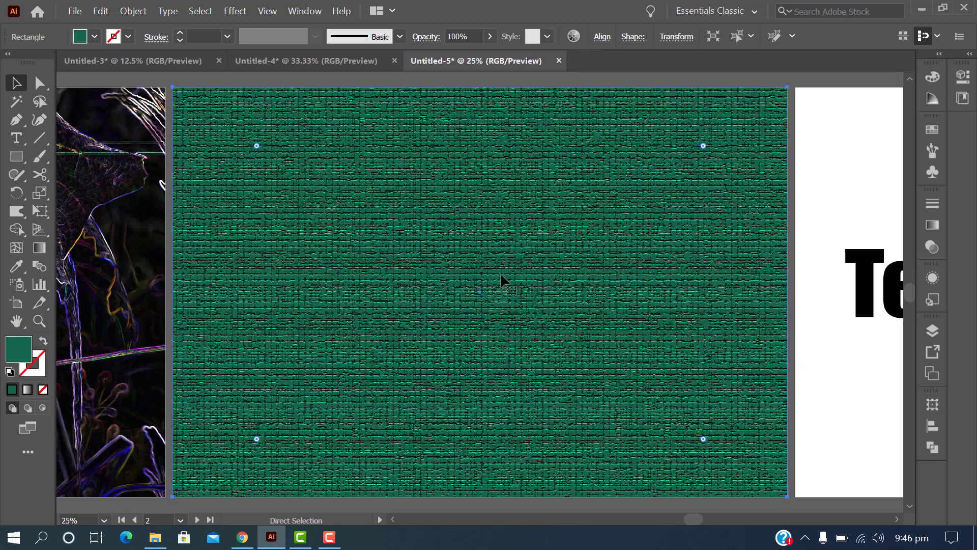
Try magenta, orange and teal fills on the textured rectangle, and settle on a brighter green
click(93, 37)
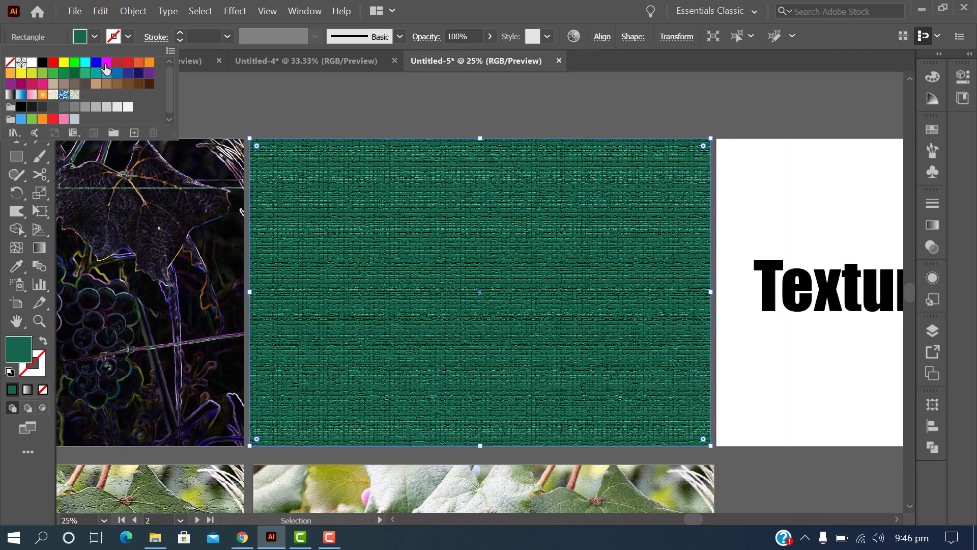
click(106, 63)
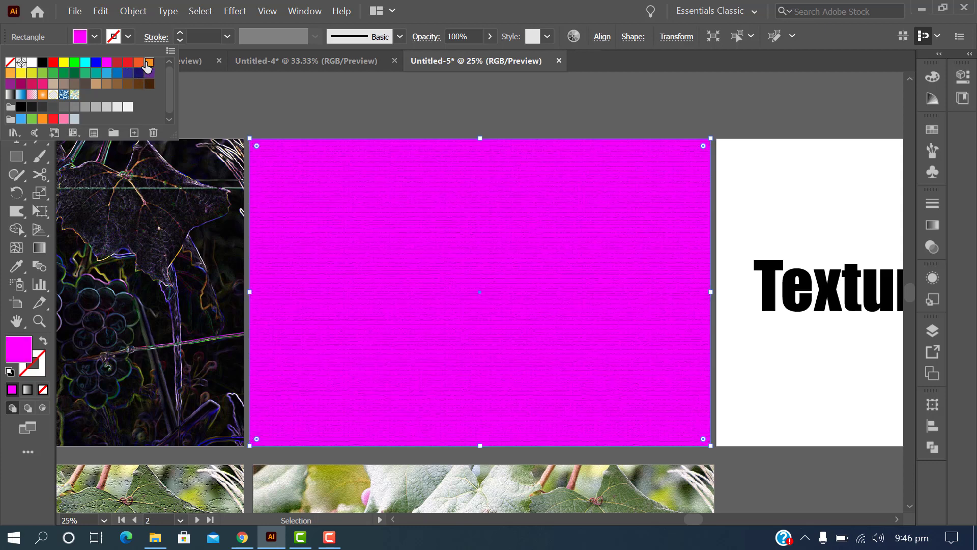
click(138, 63)
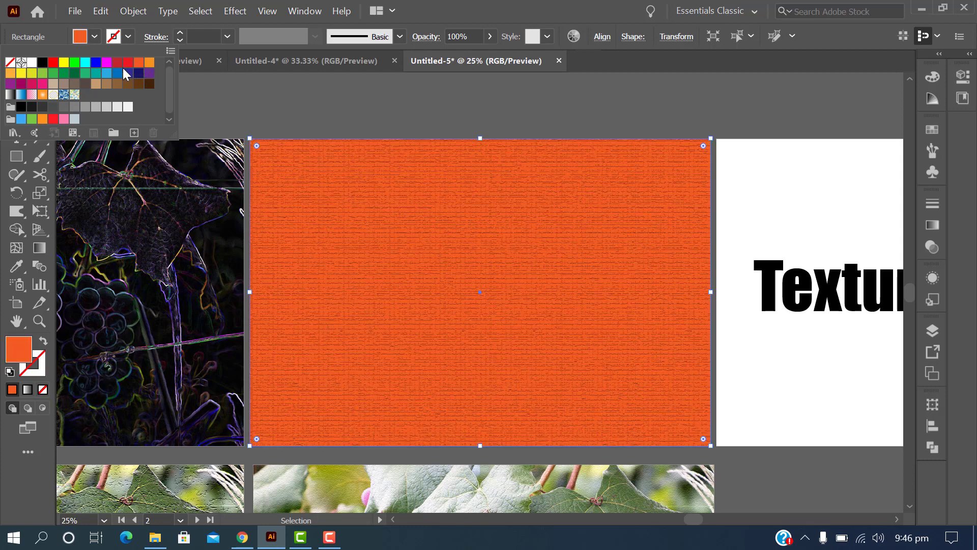
click(107, 82)
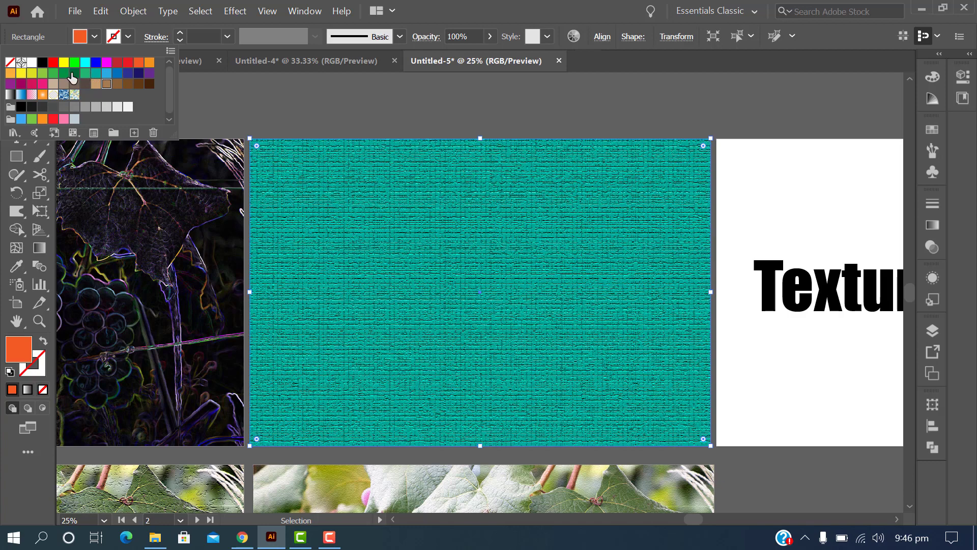
click(64, 74)
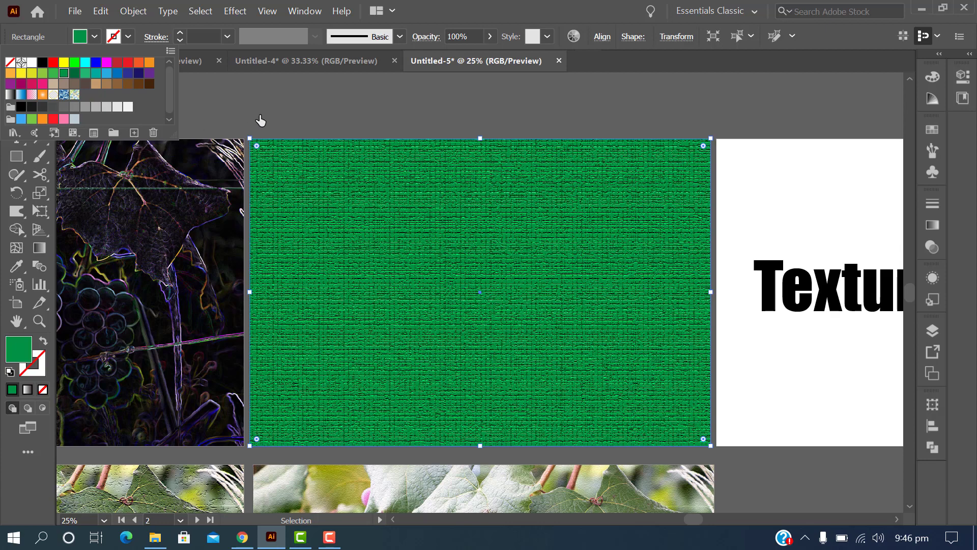
click(433, 188)
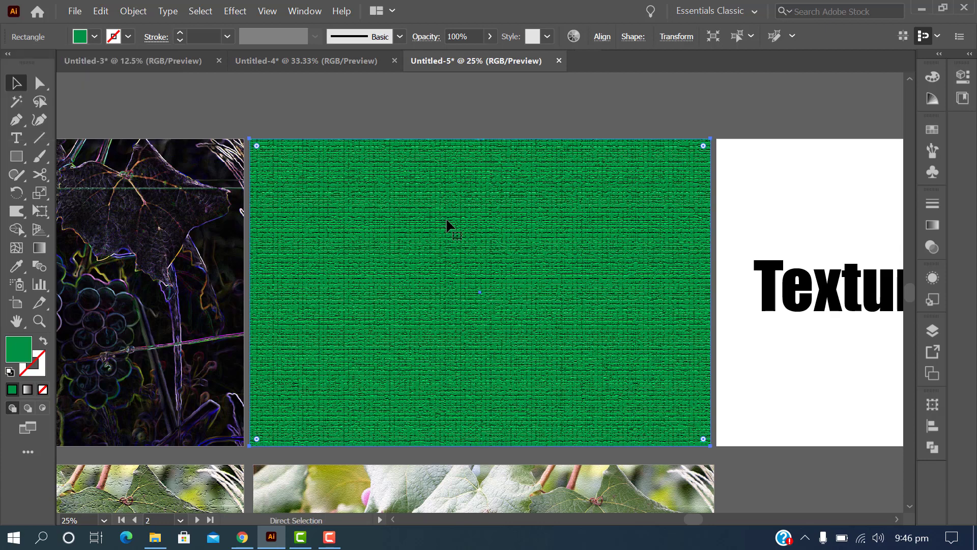
key(ctrl+equal)
key(ctrl+minus)
Select the "Texture Effects" text on the white artboard and open the Craquelure effect for it
click(801, 391)
scroll(802, 390, right, 5)
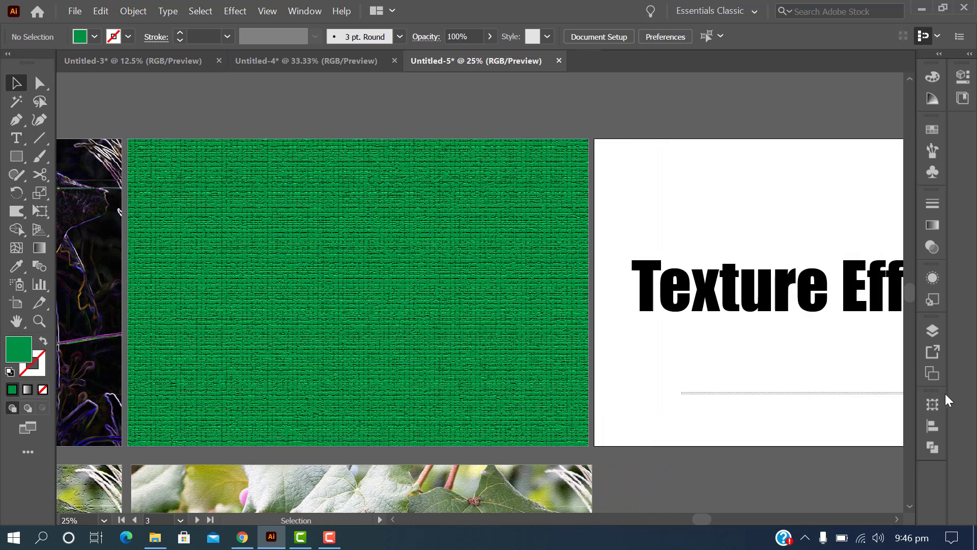
scroll(906, 390, right, 5)
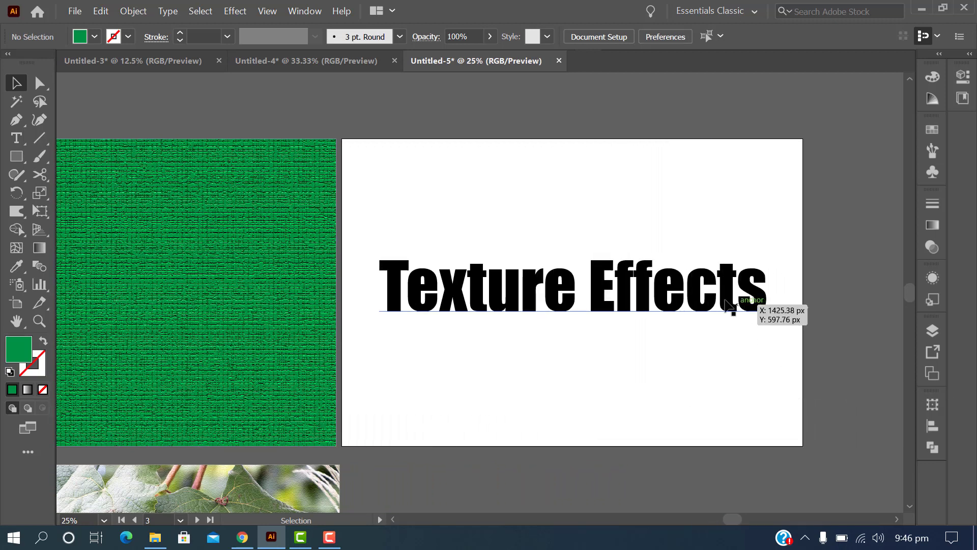
click(713, 304)
click(238, 15)
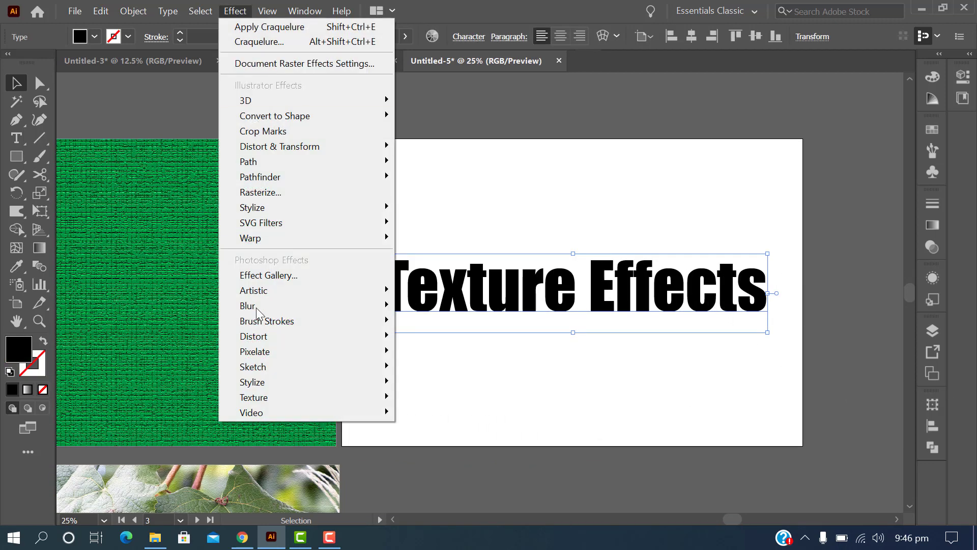
mouse_move(259, 397)
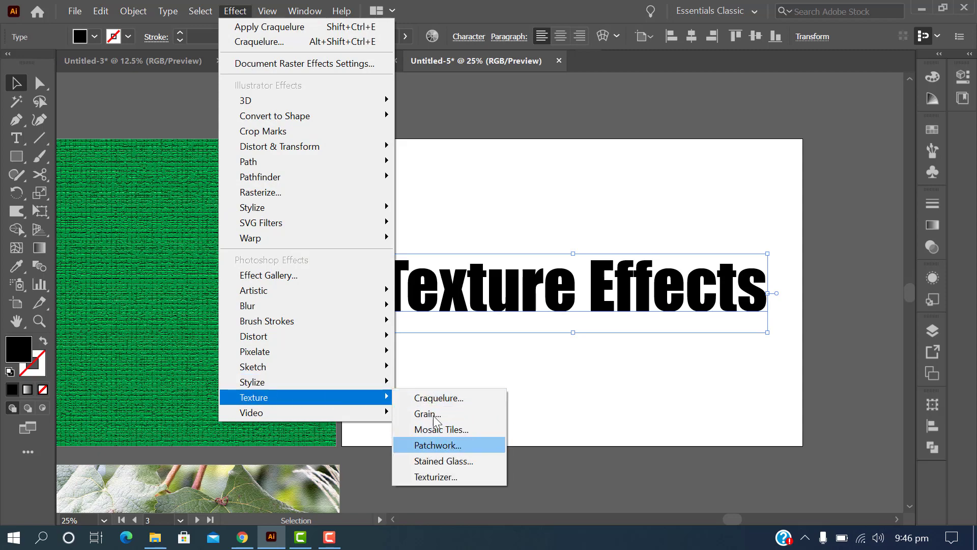
click(437, 398)
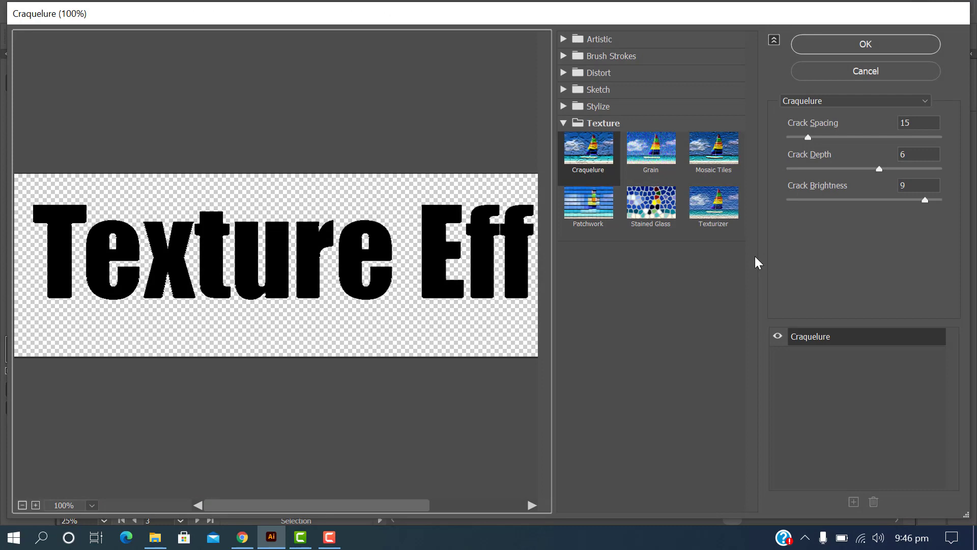
Try Grain, Craquelure with crack spacing 63, Stained Glass and Texturizer on the black "Texture Effects" text
click(587, 160)
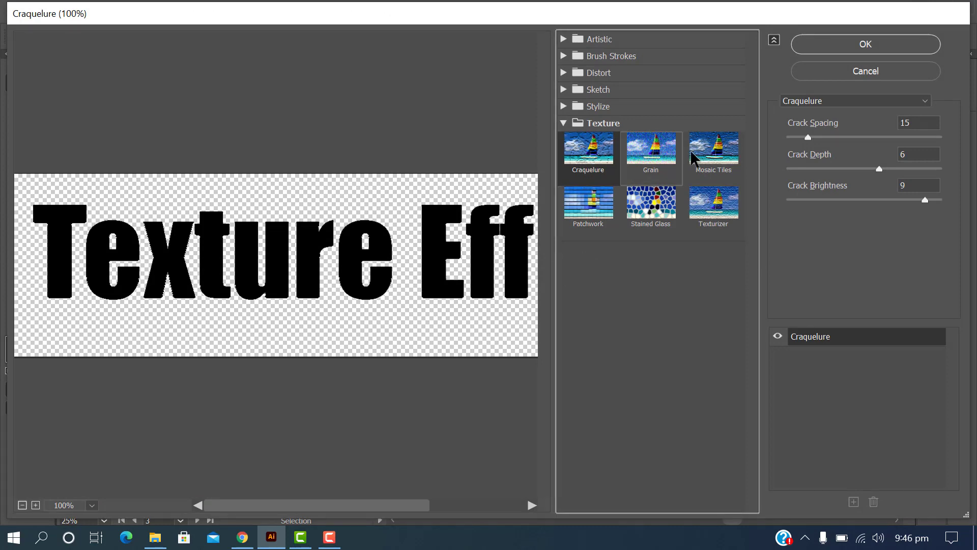
click(656, 149)
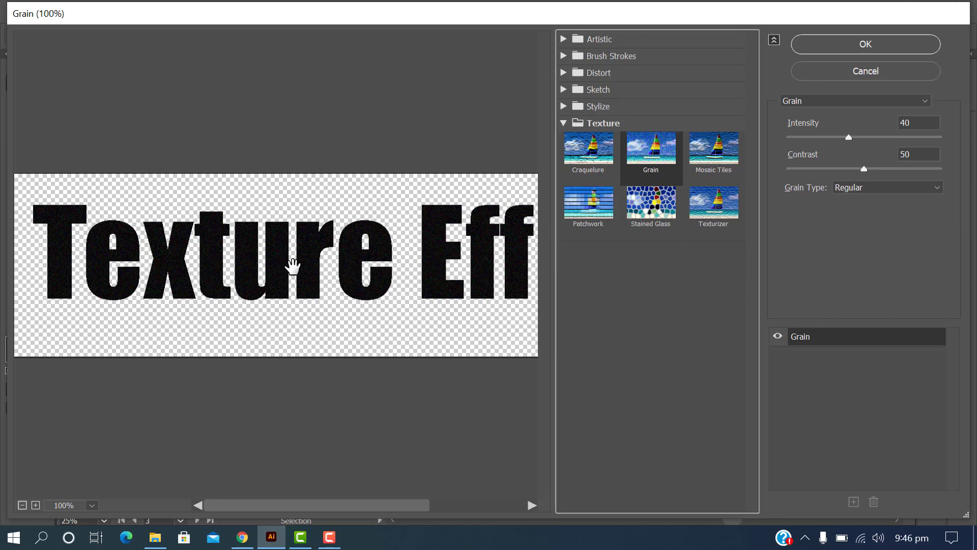
click(590, 153)
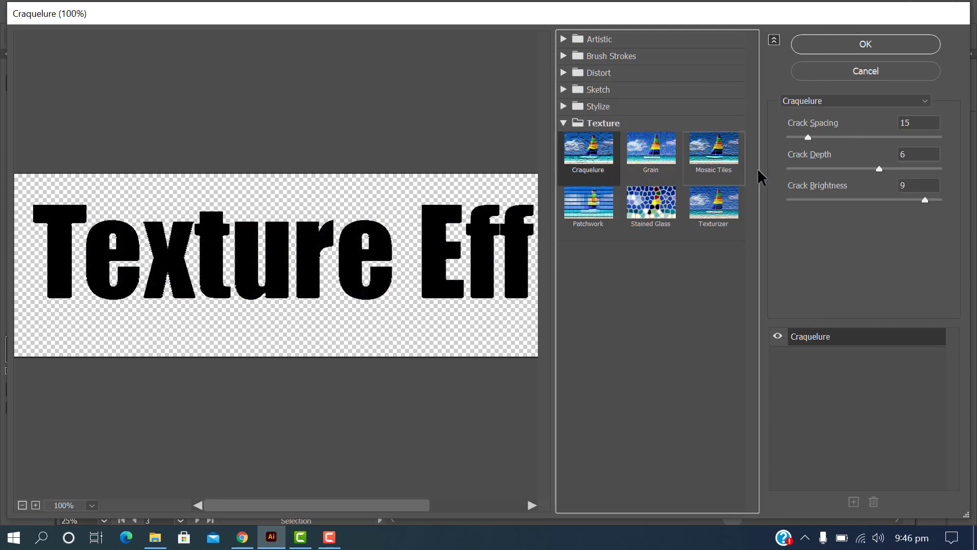
drag(808, 138, 883, 137)
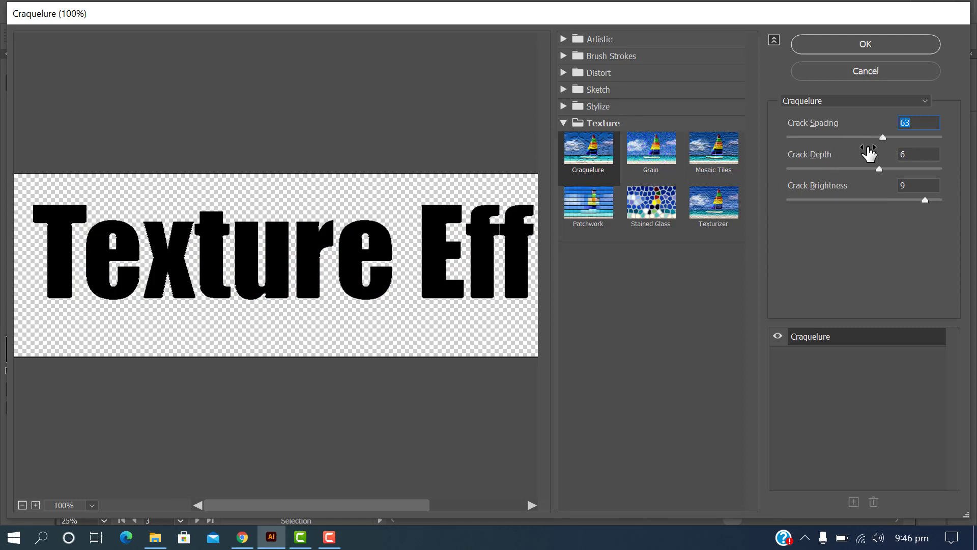
click(656, 205)
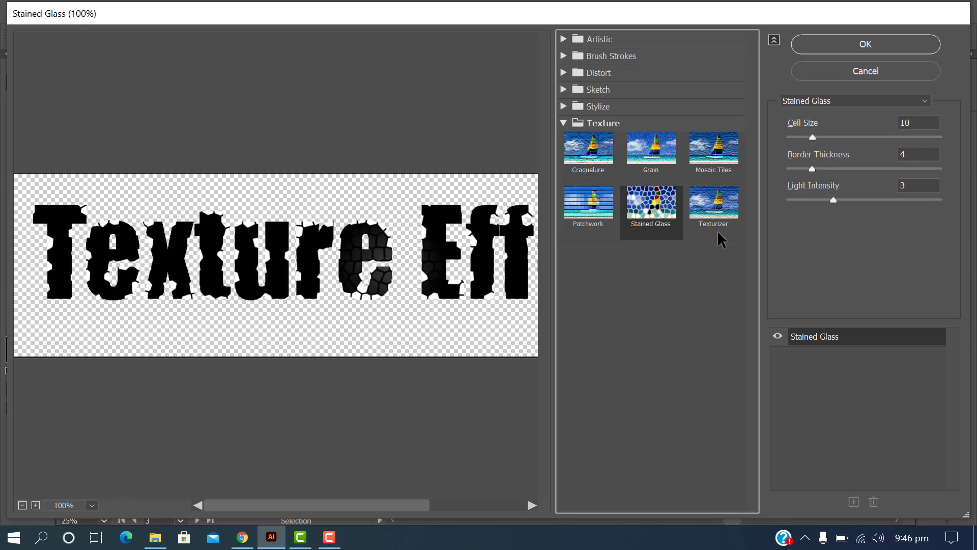
click(732, 212)
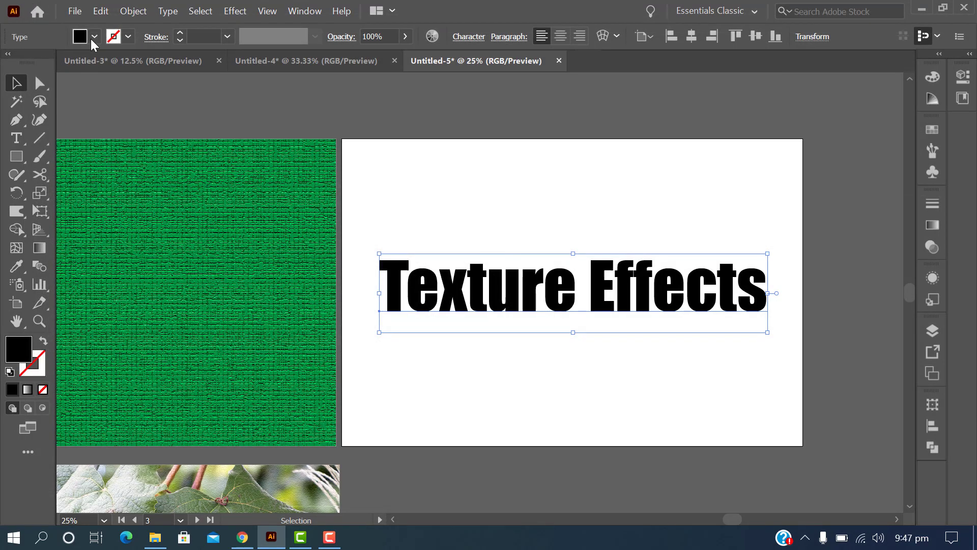
Fill the "Texture Effects" text with orange and open the Craquelure effect for it
click(94, 36)
click(149, 62)
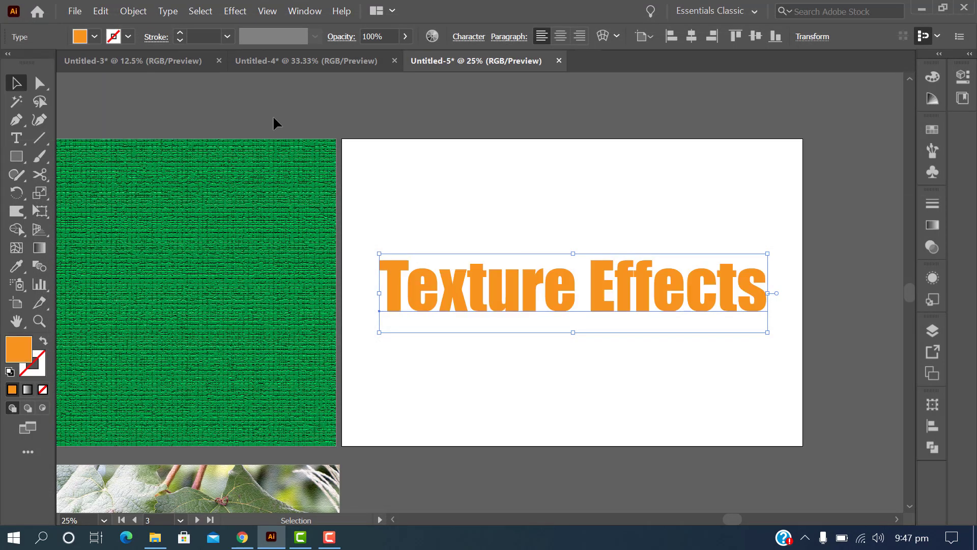
click(236, 11)
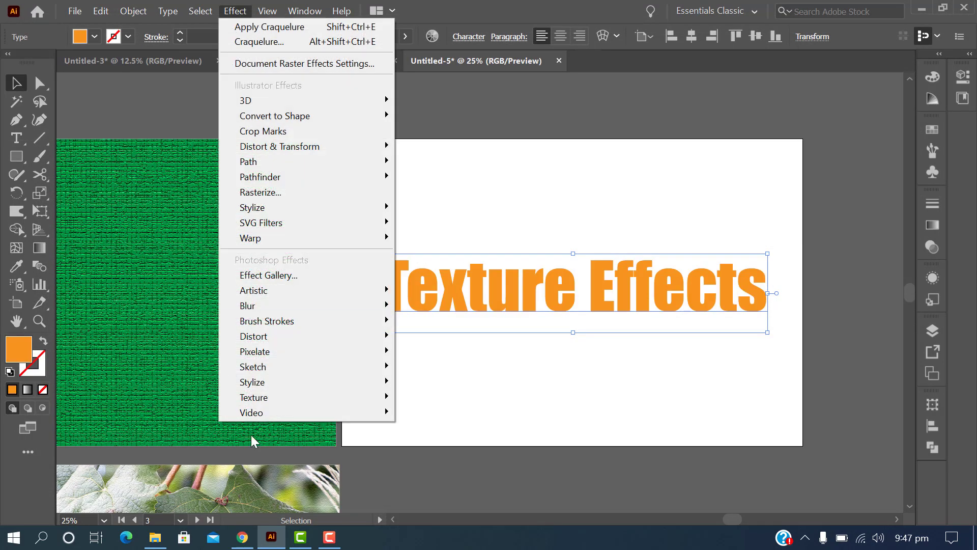
mouse_move(262, 397)
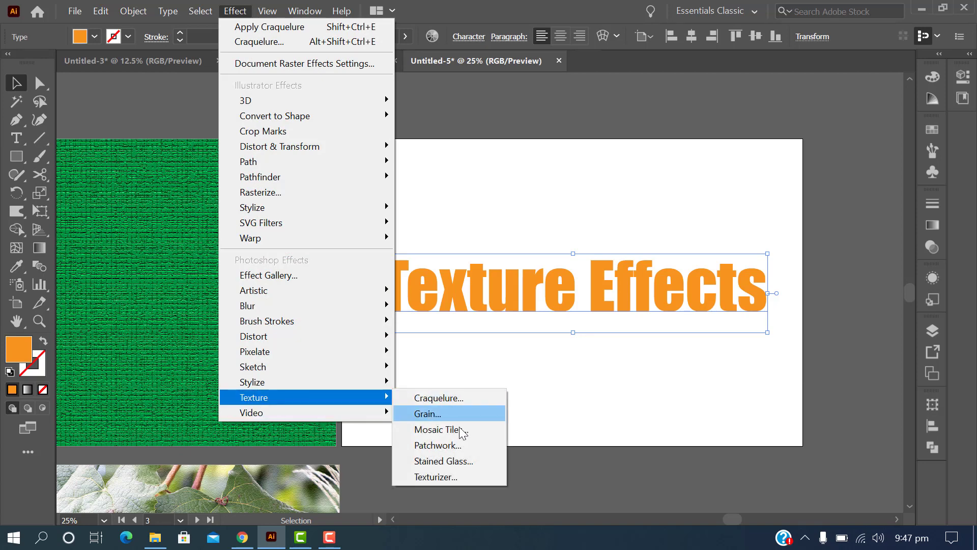
click(439, 398)
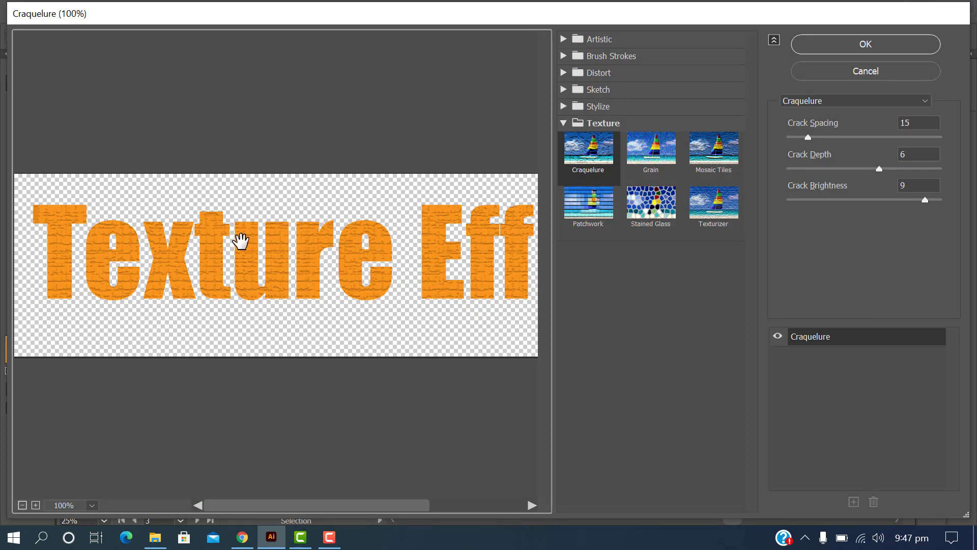
Compare Craquelure, Grain, Mosaic Tiles, Patchwork and Stained Glass on the orange text, and apply Texturizer with Canvas texture, scaling 100% and relief 4
click(584, 160)
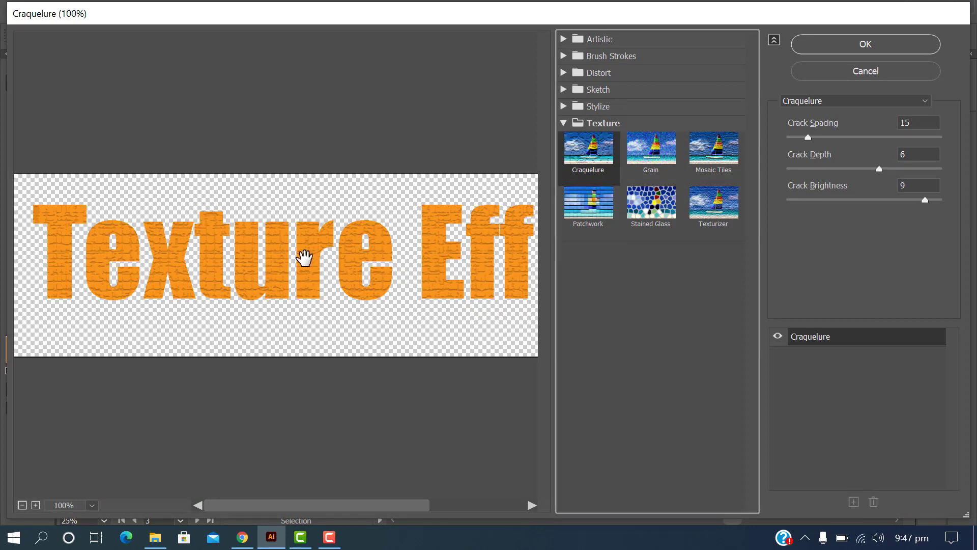
click(636, 164)
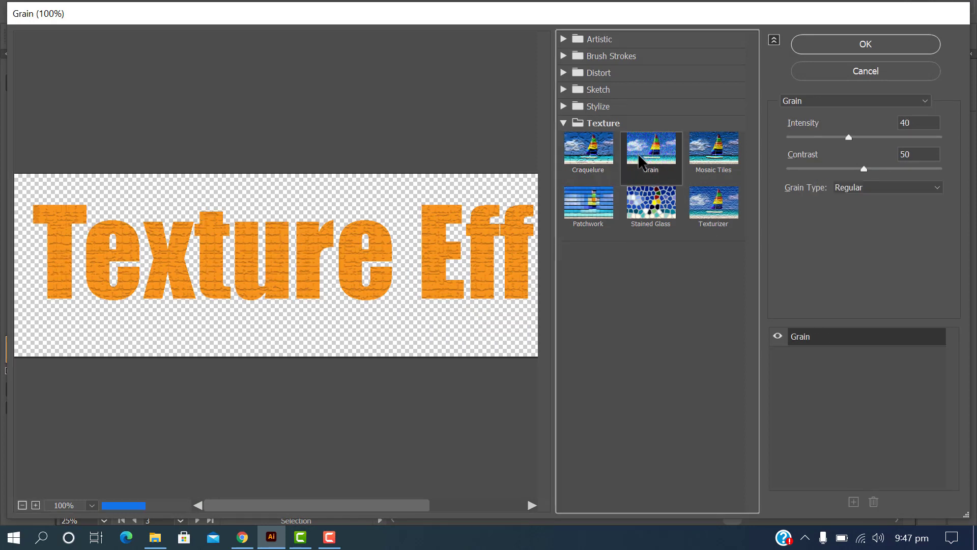
click(715, 158)
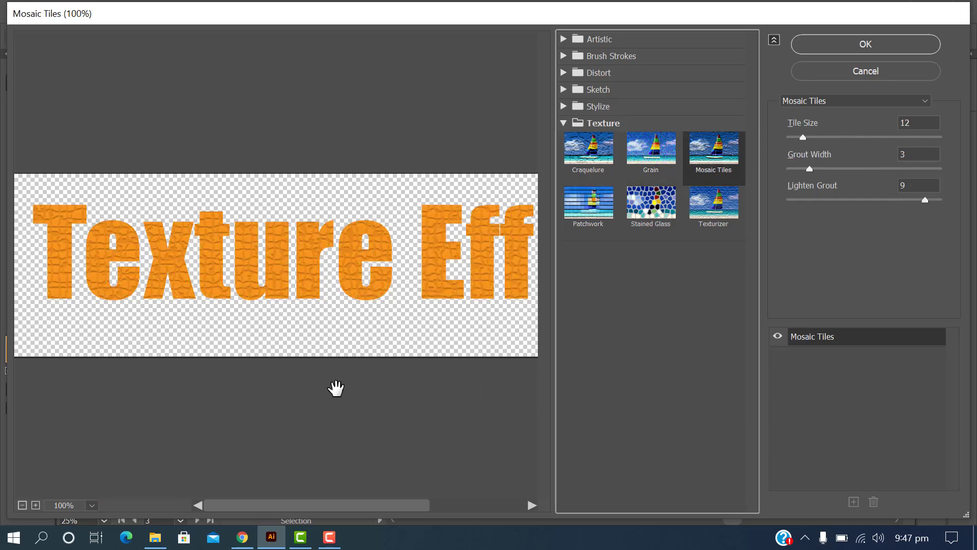
click(612, 234)
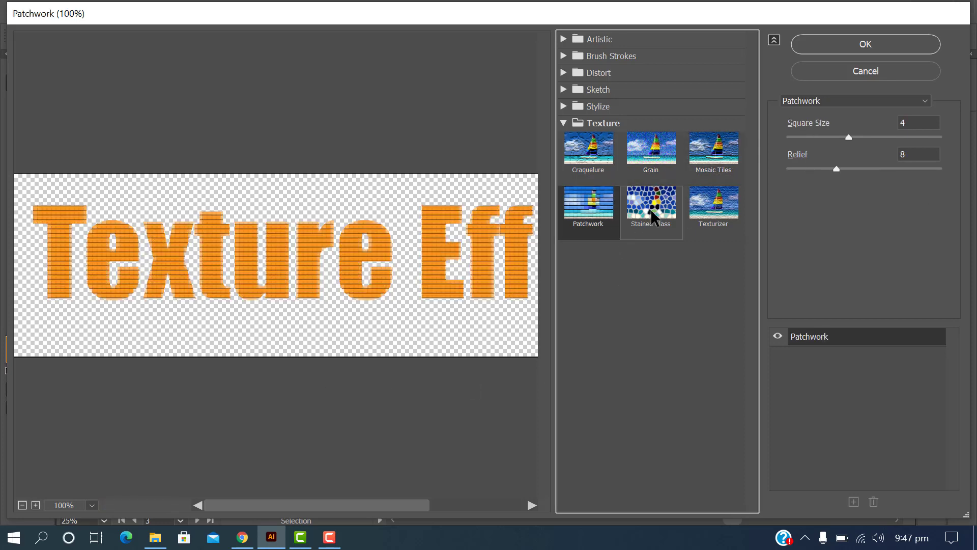
click(654, 217)
click(712, 214)
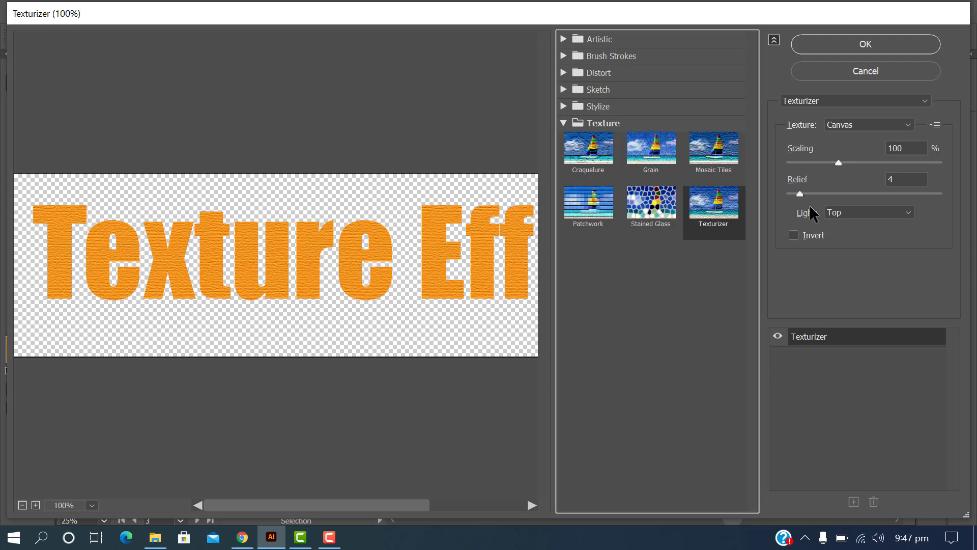
click(855, 46)
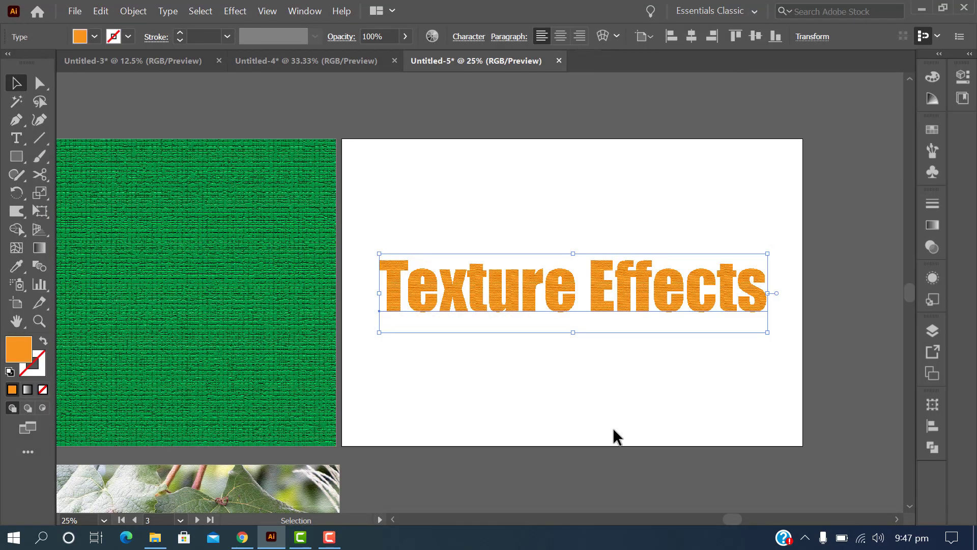
Deselect the orange text and inspect its canvas texture up close and on the whole artboard
scroll(741, 359, down, 1)
click(744, 363)
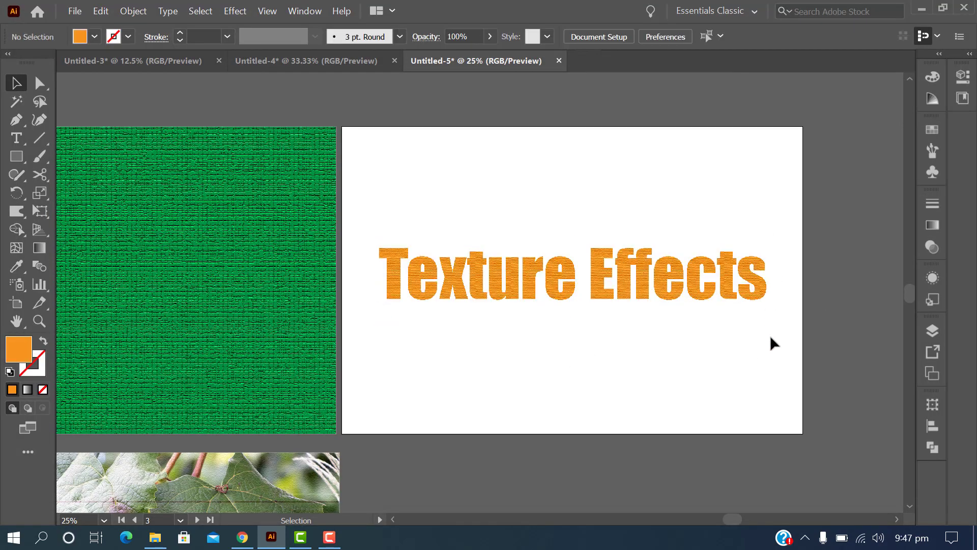
key(ctrl+equal)
key(ctrl+equal)
key(ctrl+equal)
key(ctrl+equal)
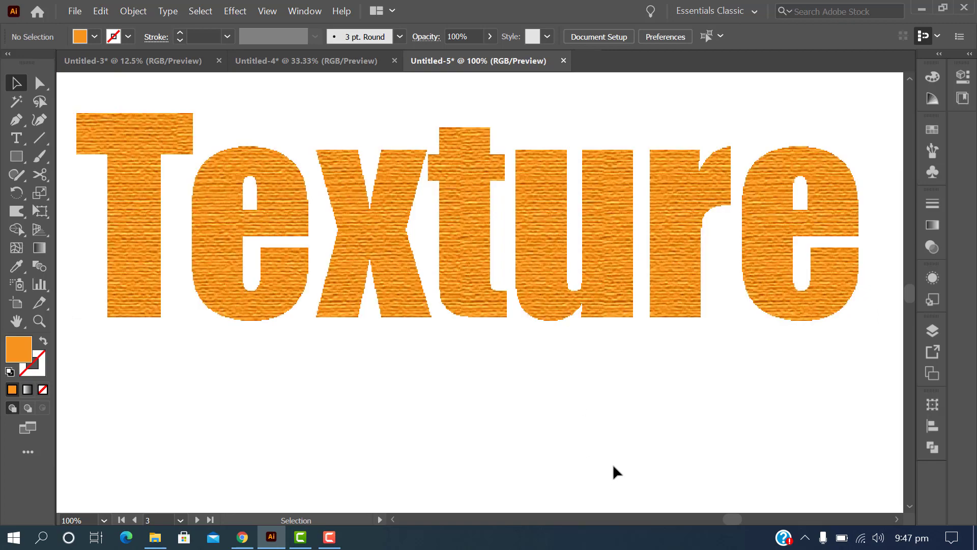
key(ctrl+minus)
key(ctrl+minus)
key(ctrl+minus)
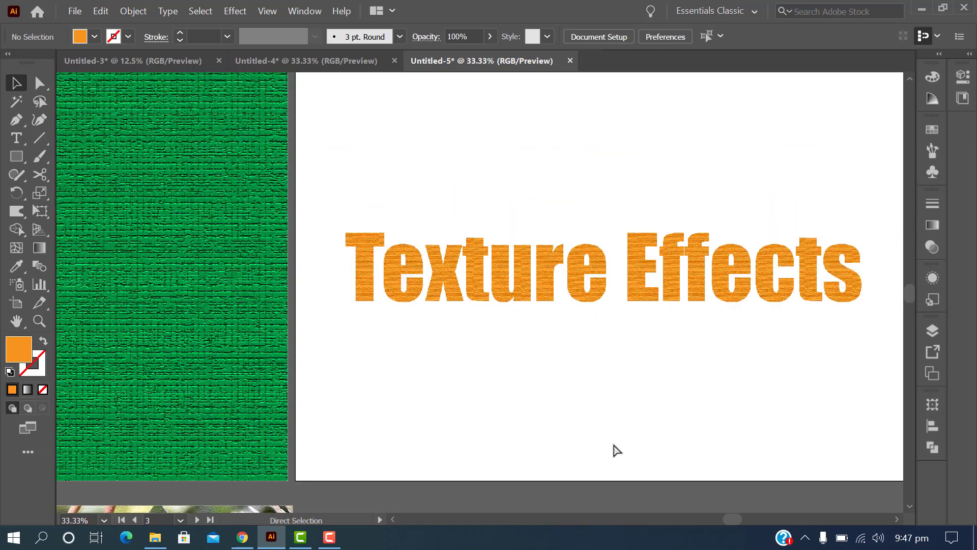
drag(915, 459, 861, 444)
scroll(679, 410, up, 3)
scroll(724, 440, down, 1)
scroll(826, 451, down, 1)
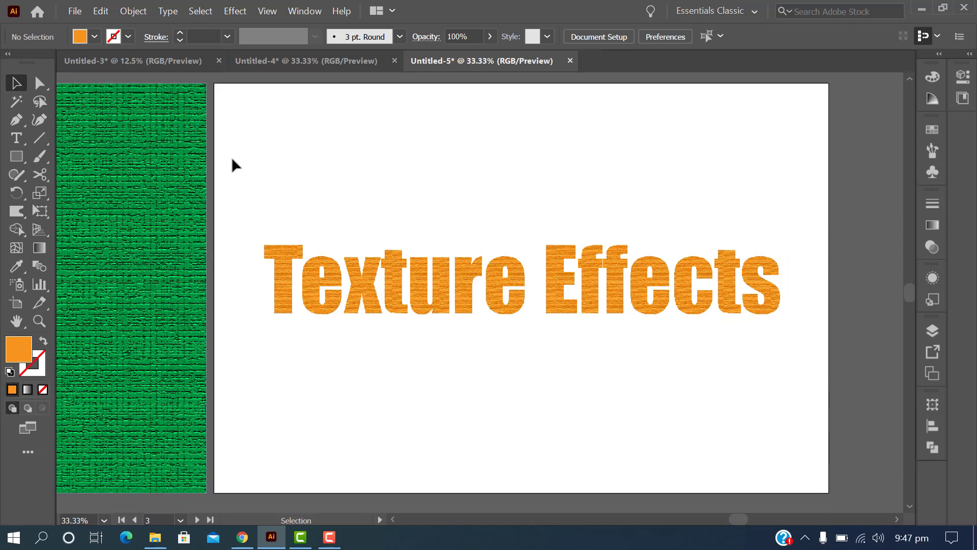
Draw a rectangle covering the white artboard over the text and fill it with black
key(m)
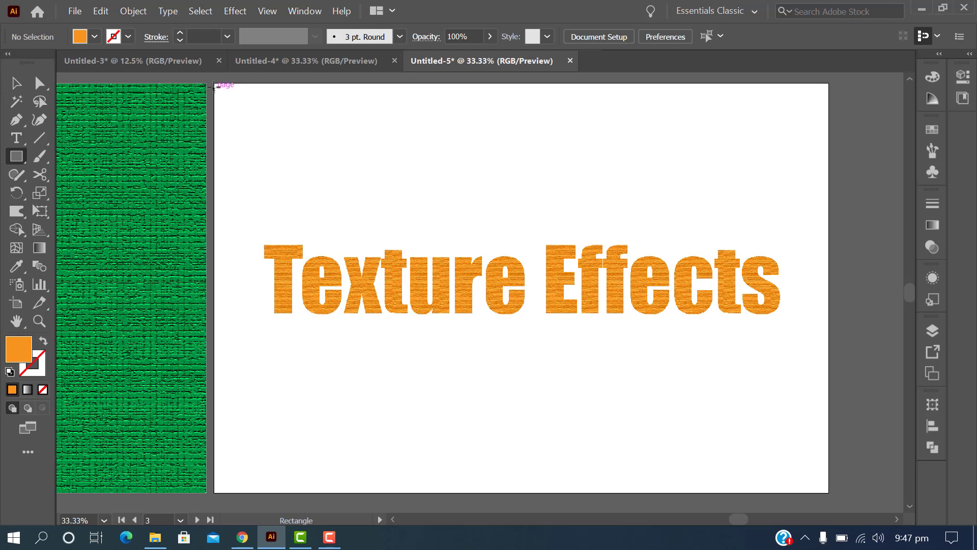
drag(213, 86, 829, 493)
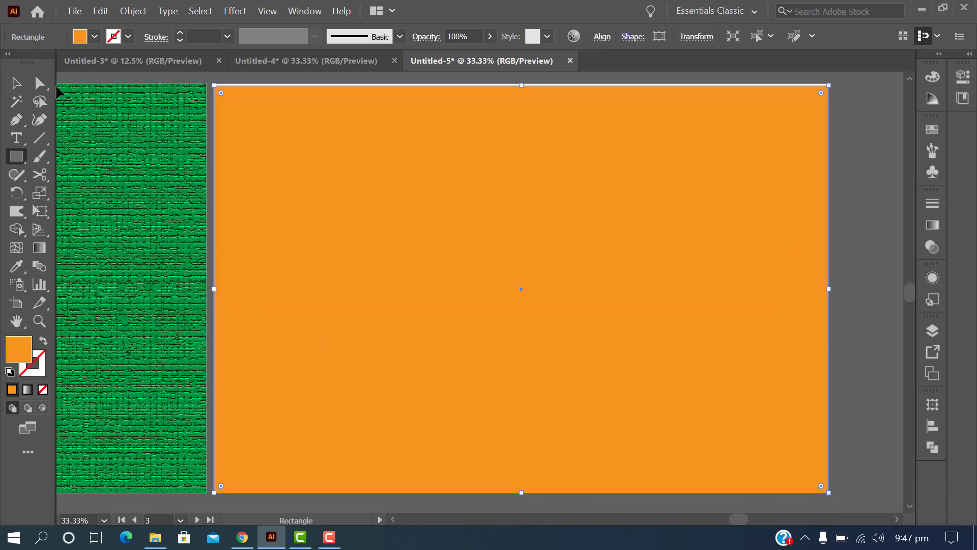
click(15, 83)
click(95, 37)
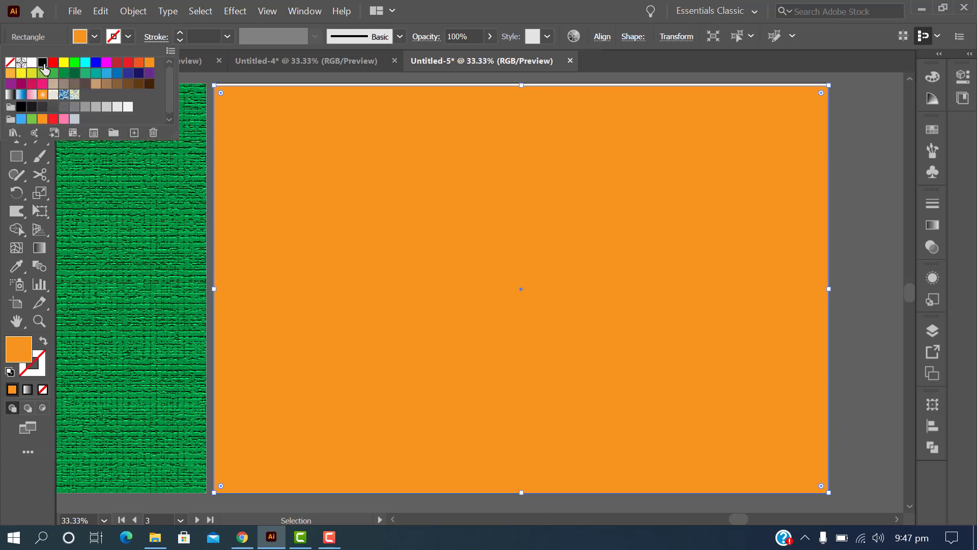
click(42, 63)
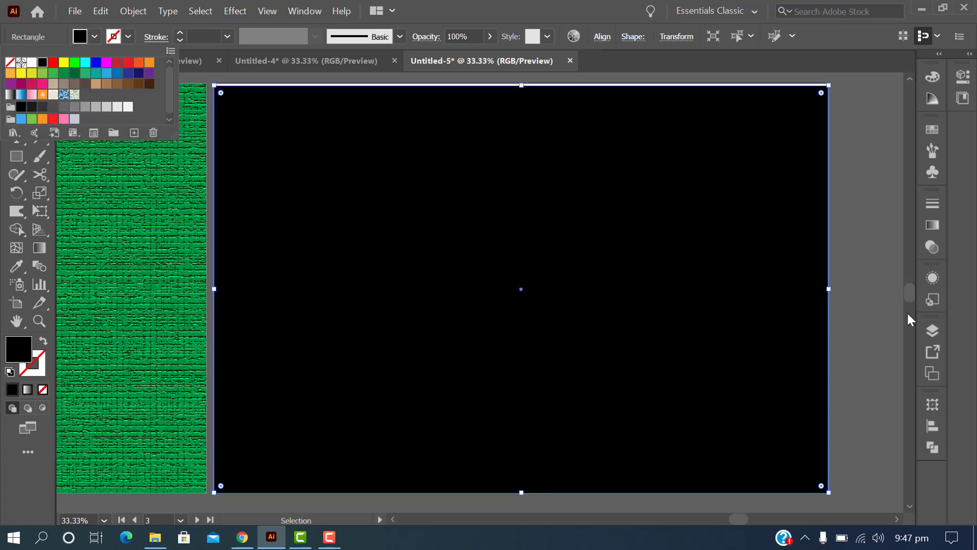
click(873, 319)
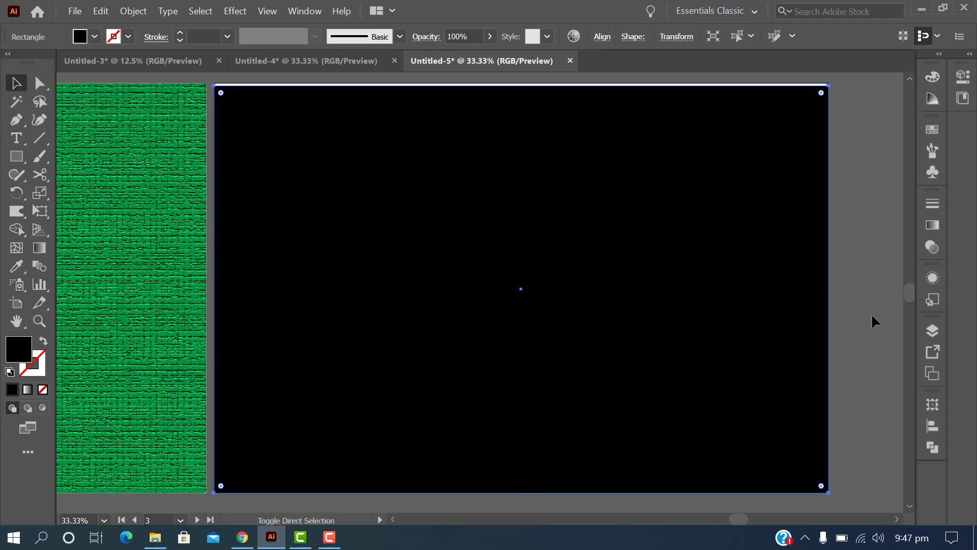
Send the black rectangle behind the orange "Texture Effects" text and deselect it
key(shift+ctrl+p)
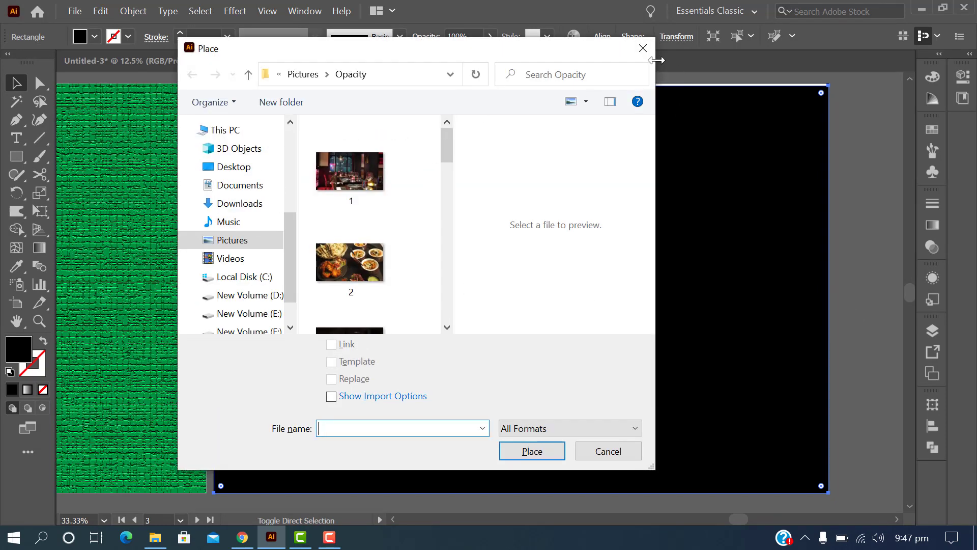
key(Escape)
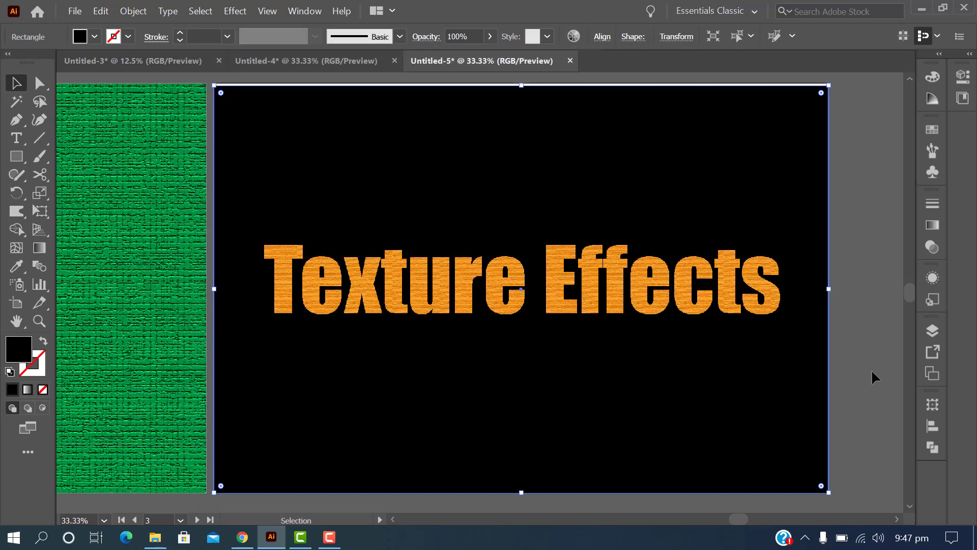
click(870, 370)
scroll(868, 374, down, 1)
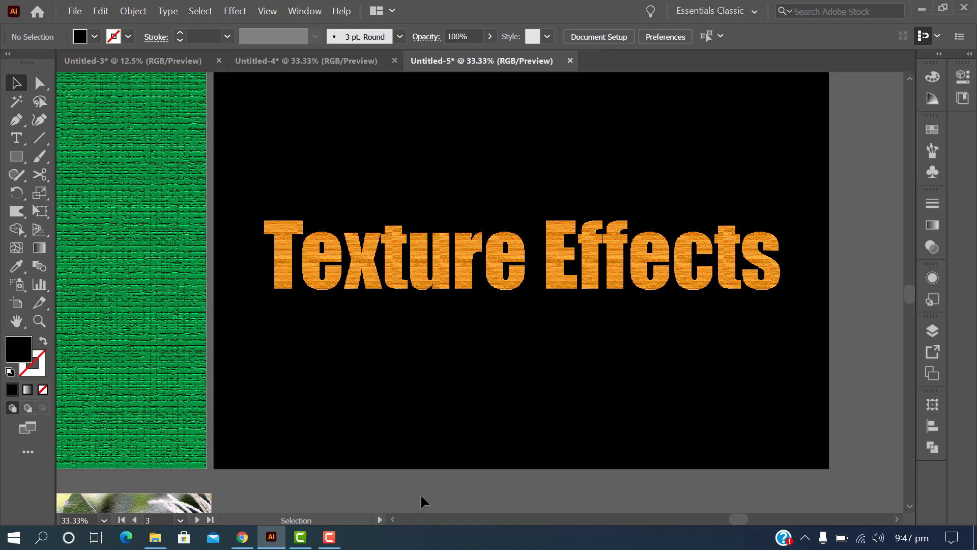
Copy the orange "Texture Effects" text from the black rectangle onto the textured green rectangle and position it near the middle
click(395, 521)
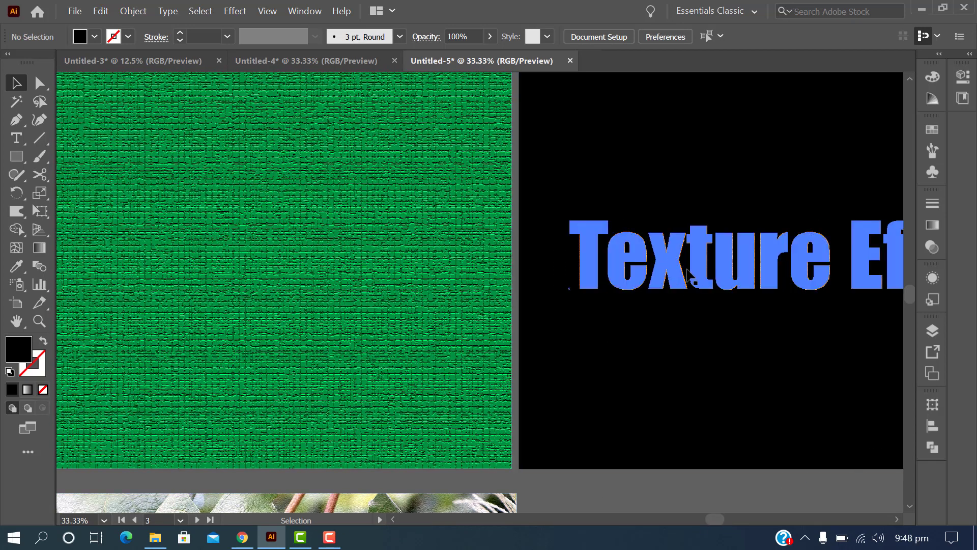
drag(671, 280, 169, 283)
scroll(391, 520, left, 8)
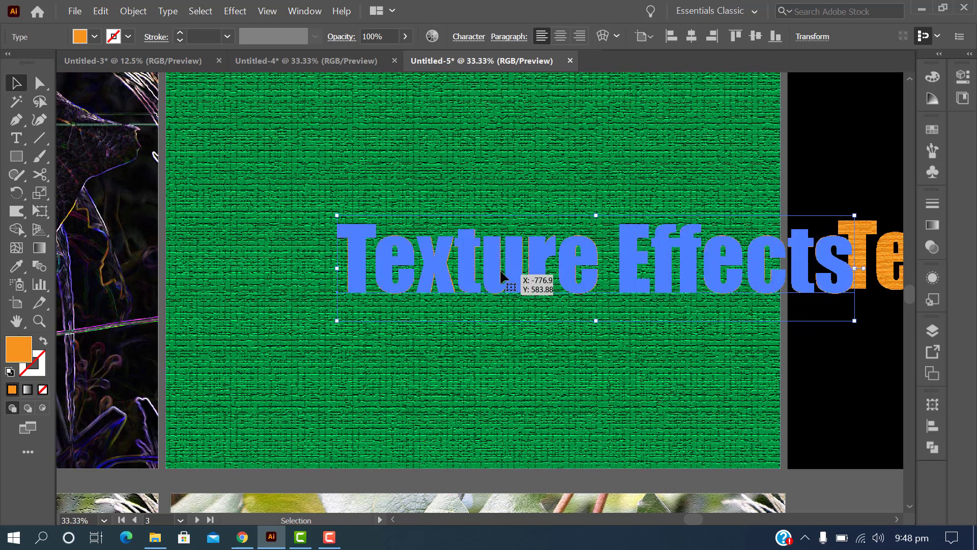
drag(500, 268, 400, 250)
click(811, 495)
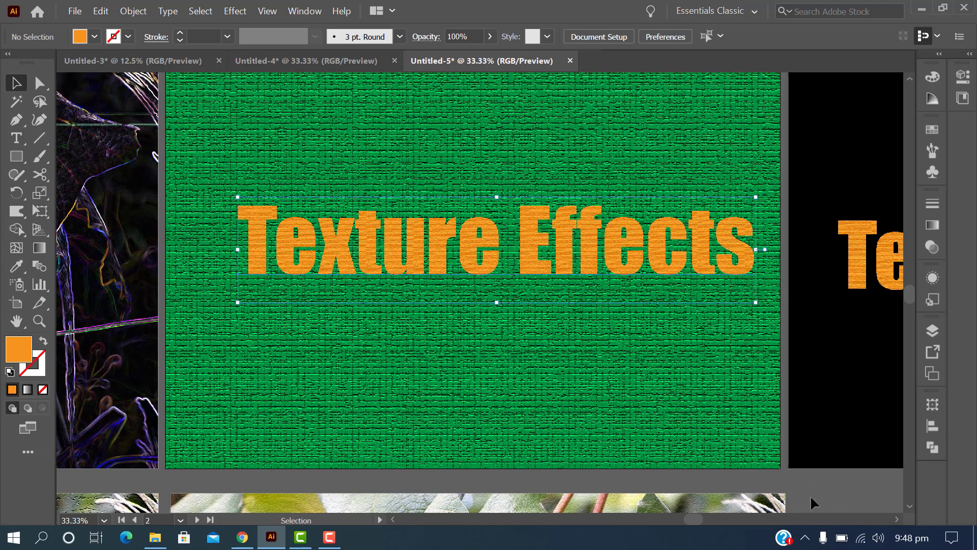
scroll(815, 496, up, 1)
drag(529, 315, 518, 352)
scroll(817, 476, down, 1)
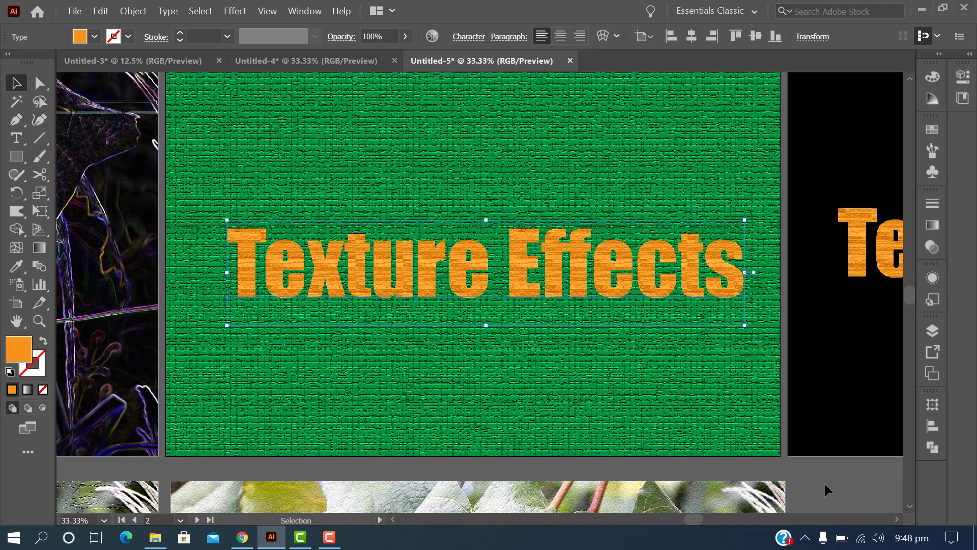
click(837, 481)
Nudge the copied text up and slightly left to center it on the green rectangle
scroll(837, 480, up, 1)
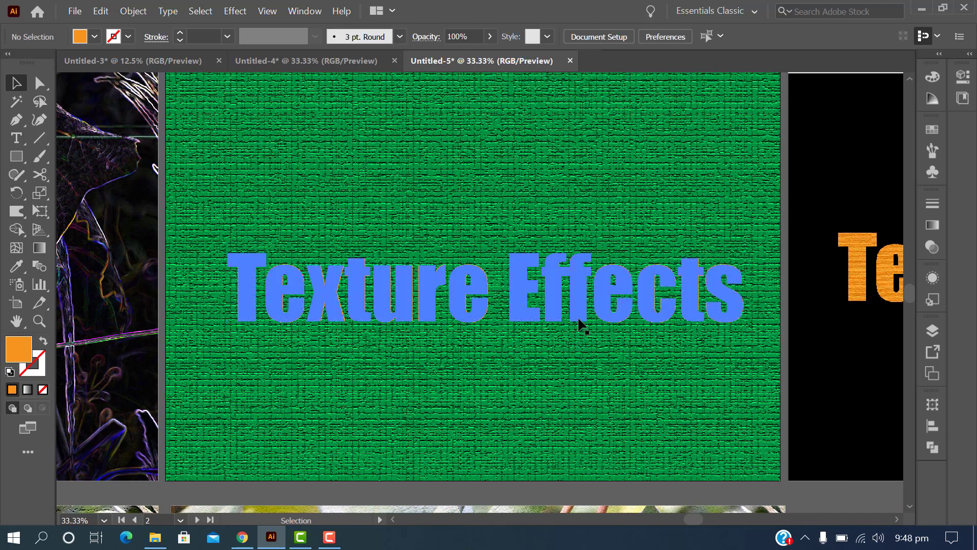
click(577, 308)
key(shift+Up)
key(shift+Up)
key(shift+Up)
key(shift+Up)
key(shift+Up)
key(shift+Up)
key(shift+Up)
key(shift+Up)
key(shift+Up)
key(shift+Up)
key(shift+Up)
key(shift+Up)
key(shift+Up)
key(shift+Up)
key(shift+Up)
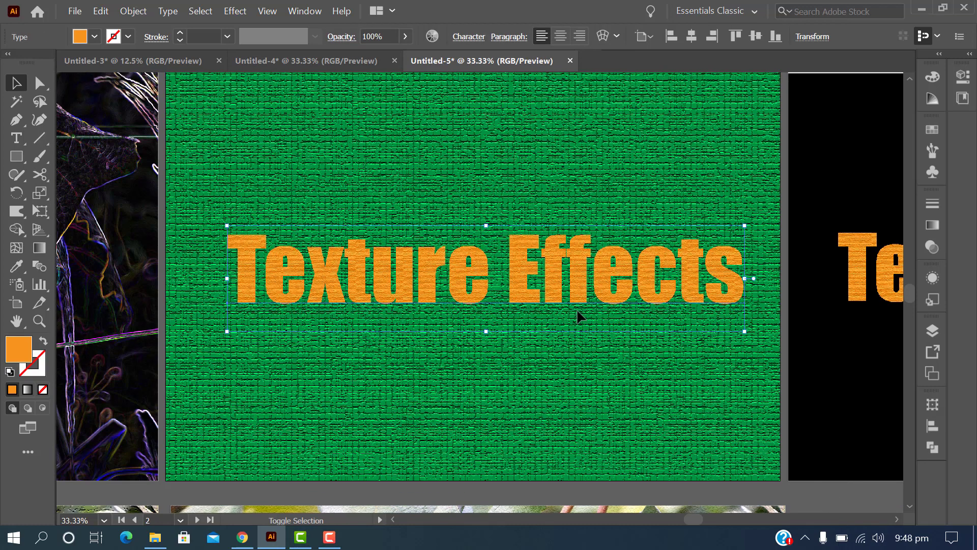
key(shift+Left)
key(shift+Left)
key(shift+Left)
key(shift+Left)
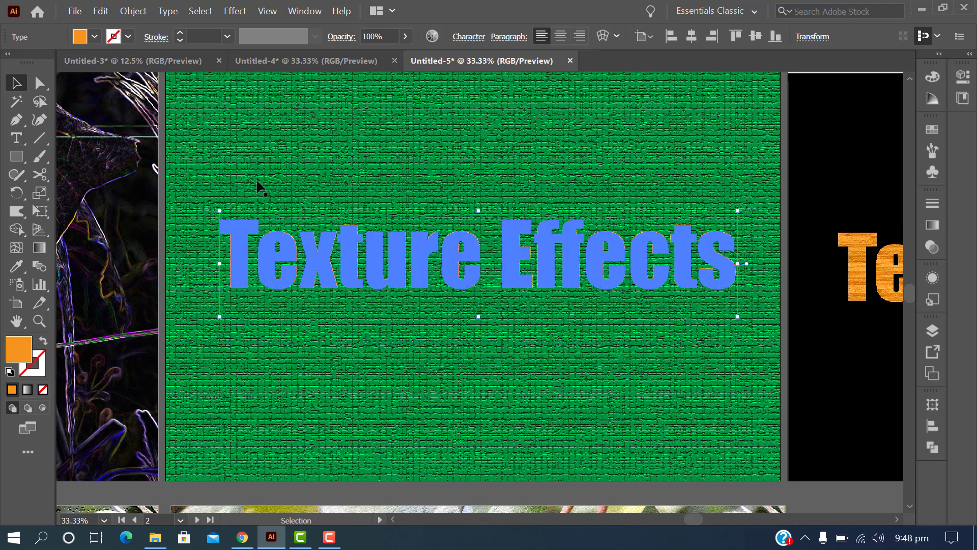
Fill the "Texture Effects" text on the green textured rectangle with black and deselect it
click(95, 37)
click(43, 64)
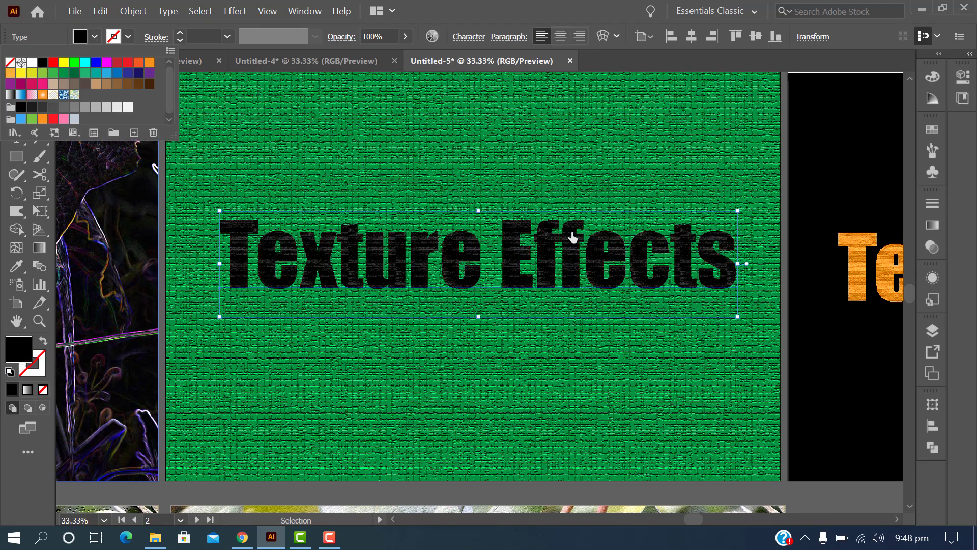
click(835, 499)
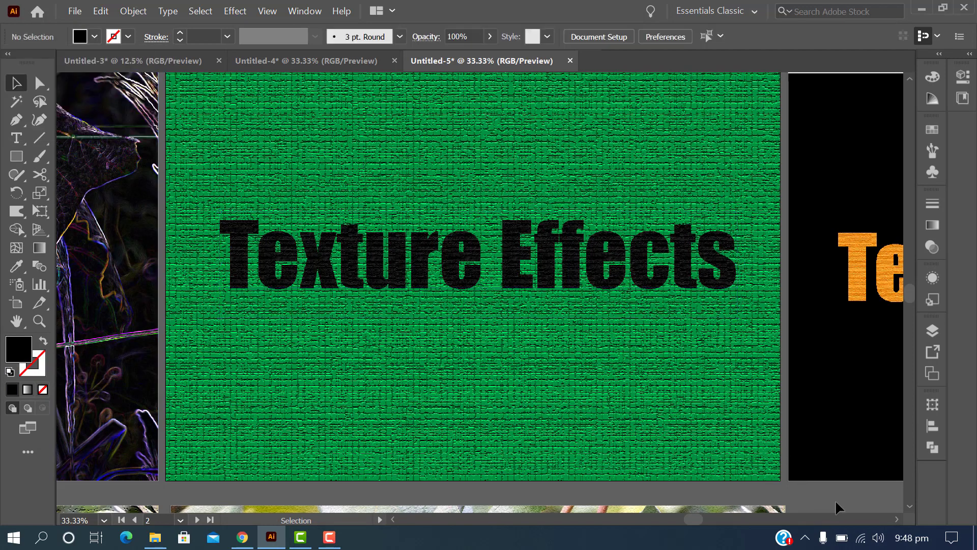
scroll(835, 499, up, 1)
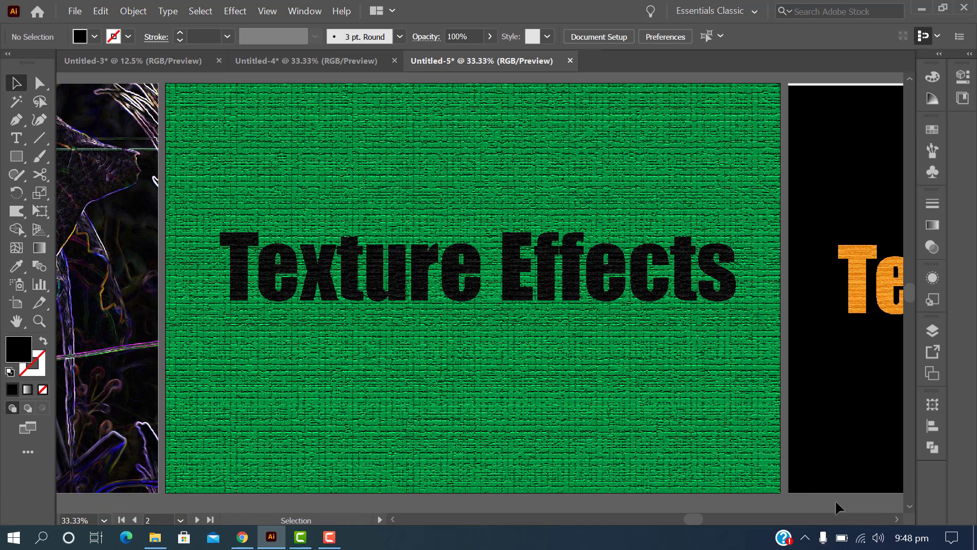
Recolor the "Texture Effects" text on the green textured rectangle to dark red and deselect it
click(547, 300)
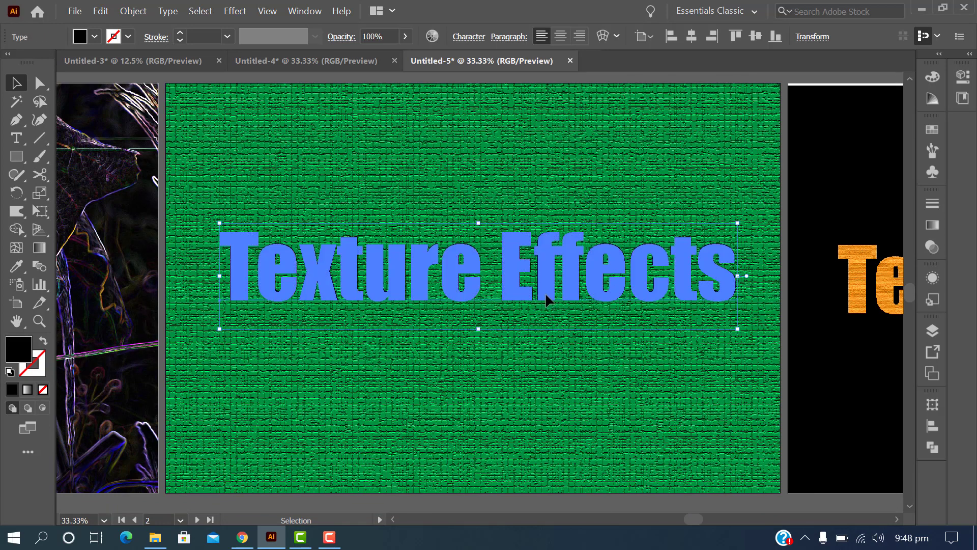
click(96, 36)
click(117, 63)
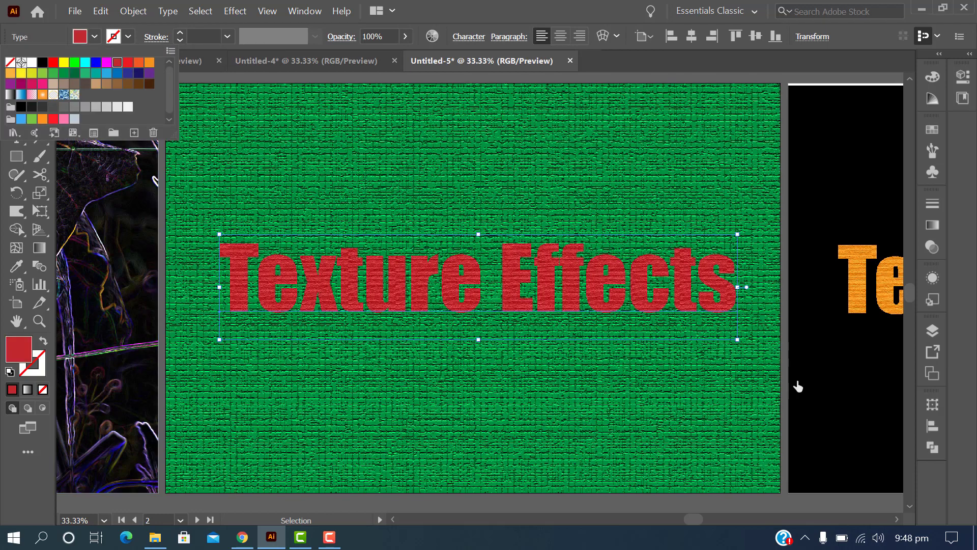
scroll(799, 511, down, 1)
scroll(799, 488, down, 1)
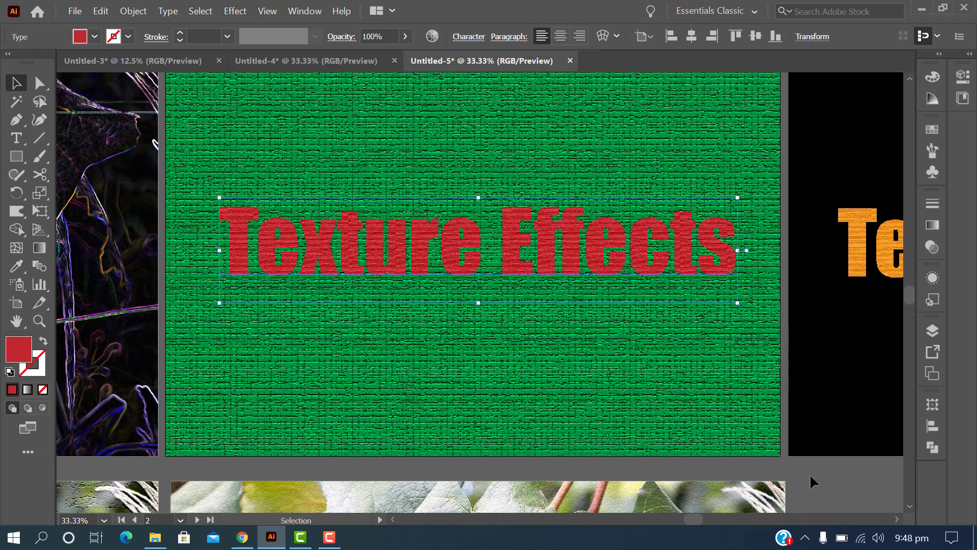
click(813, 479)
scroll(809, 483, up, 2)
scroll(820, 501, up, 1)
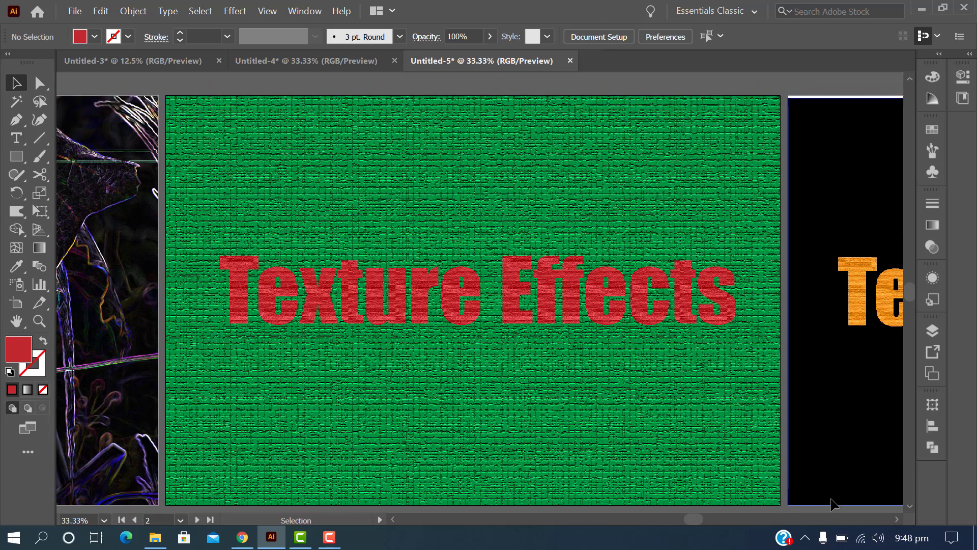
scroll(822, 489, down, 1)
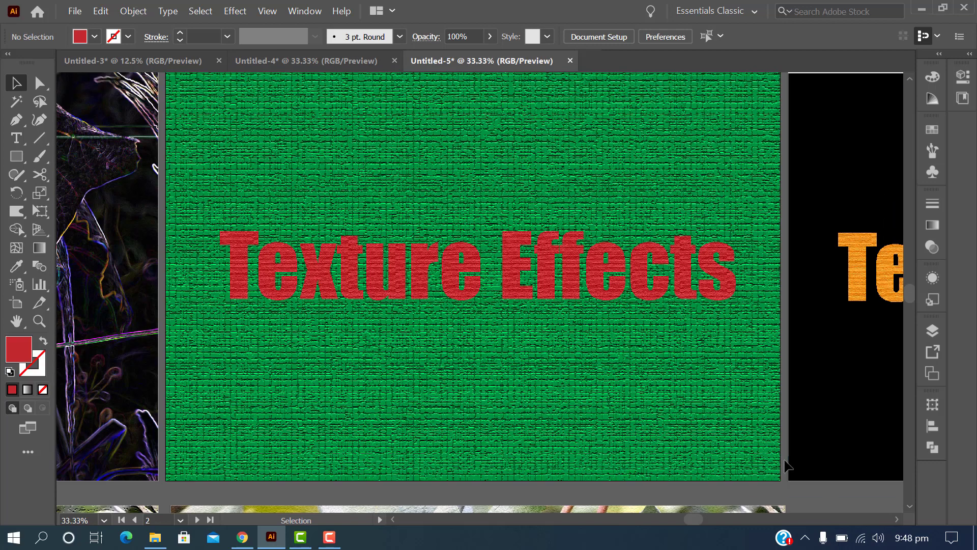
Look over the artboards holding the filtered grape photos and the textured rectangle and text designs
key(ctrl+minus)
key(ctrl+minus)
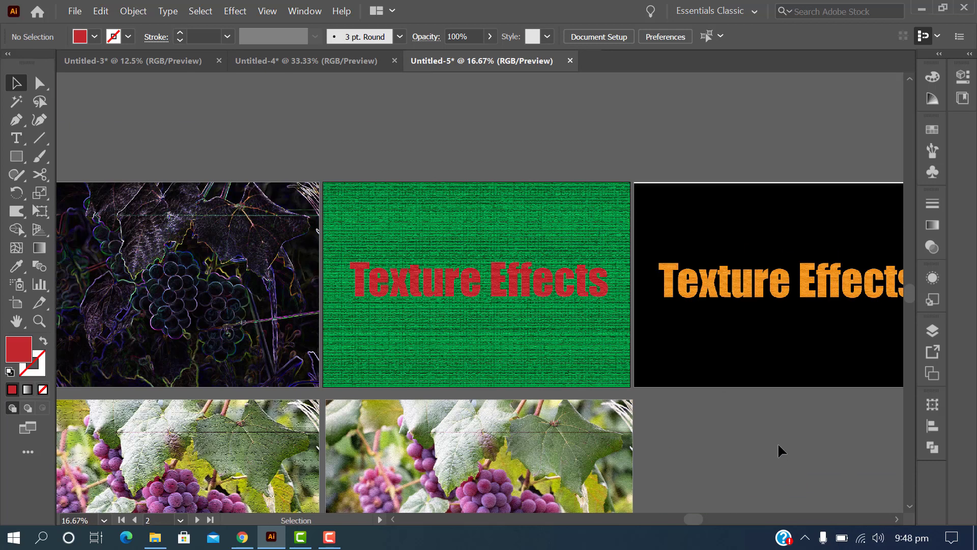
scroll(778, 441, down, 1)
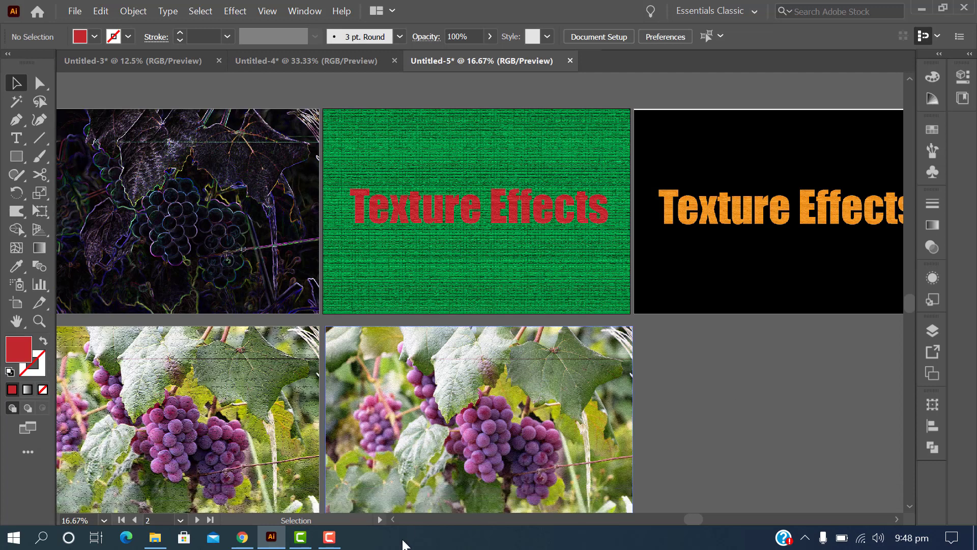
click(394, 519)
click(395, 520)
click(394, 520)
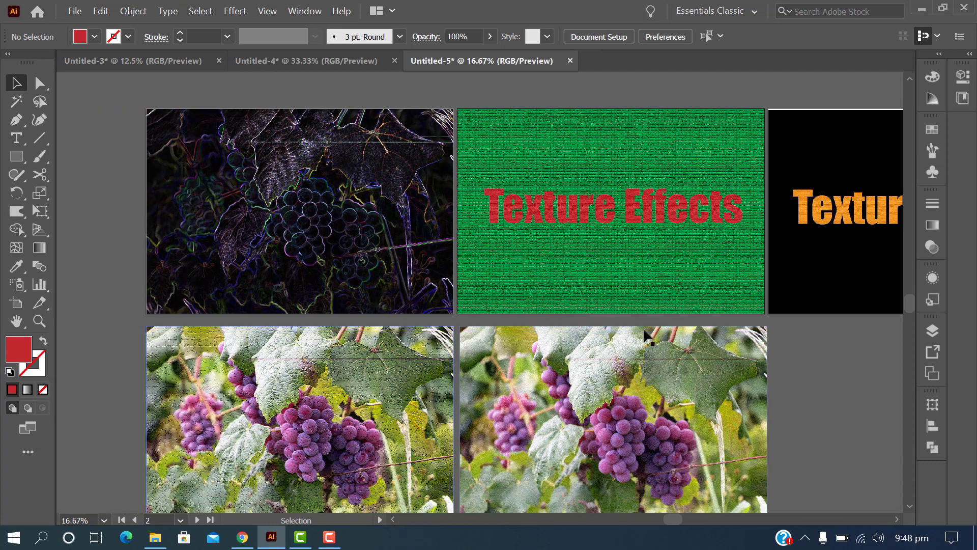
scroll(806, 450, down, 4)
scroll(832, 443, up, 3)
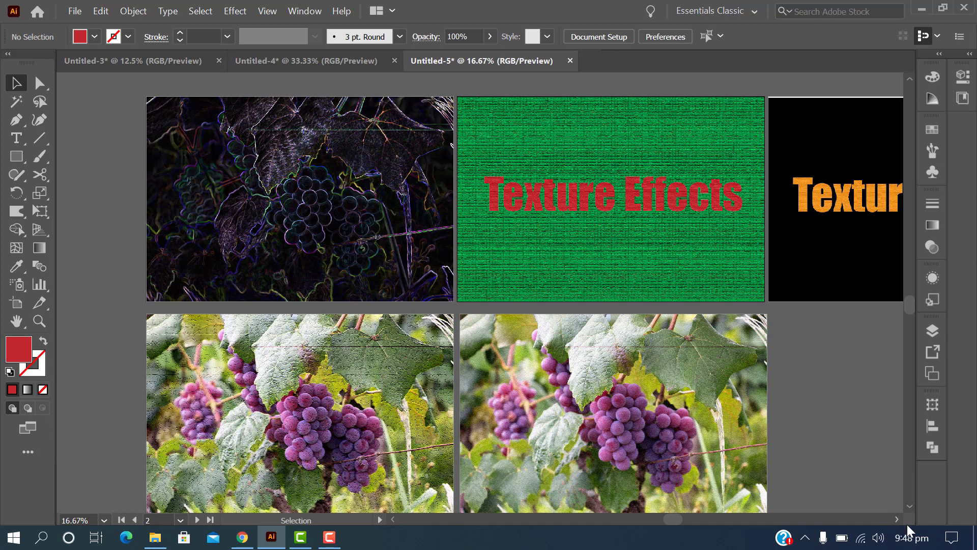
Extend the black rectangle's upper edge slightly to cover the white strip of the artboard behind the orange text, and deselect it
click(897, 520)
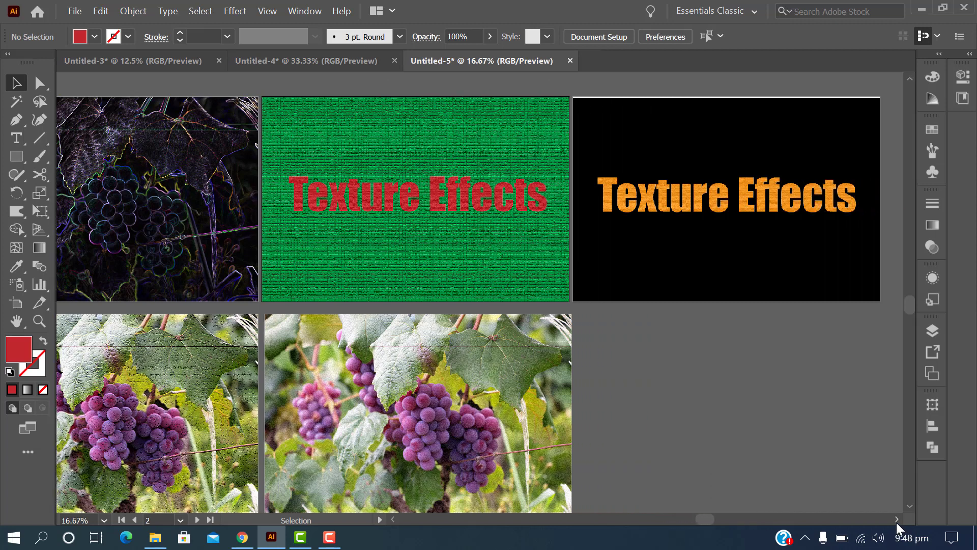
click(784, 131)
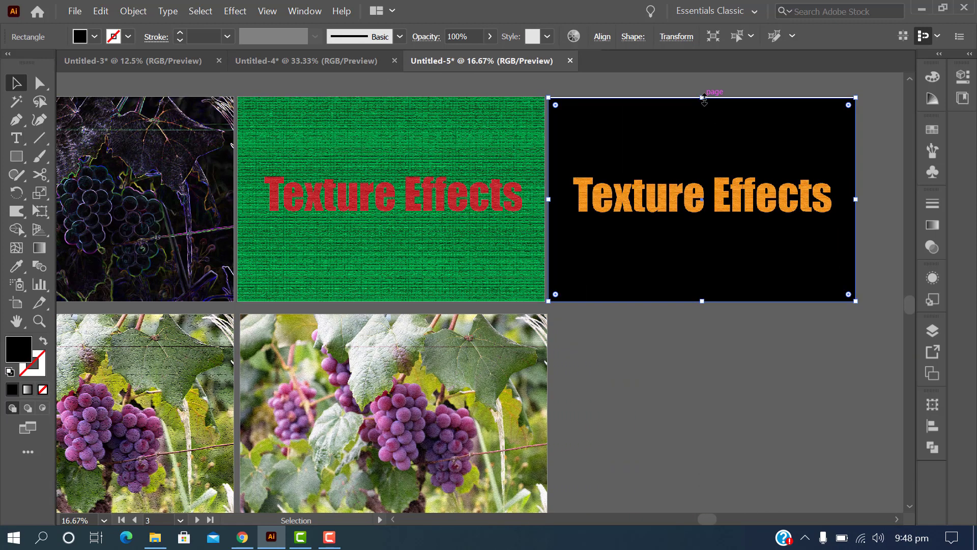
drag(702, 97, 703, 93)
click(734, 375)
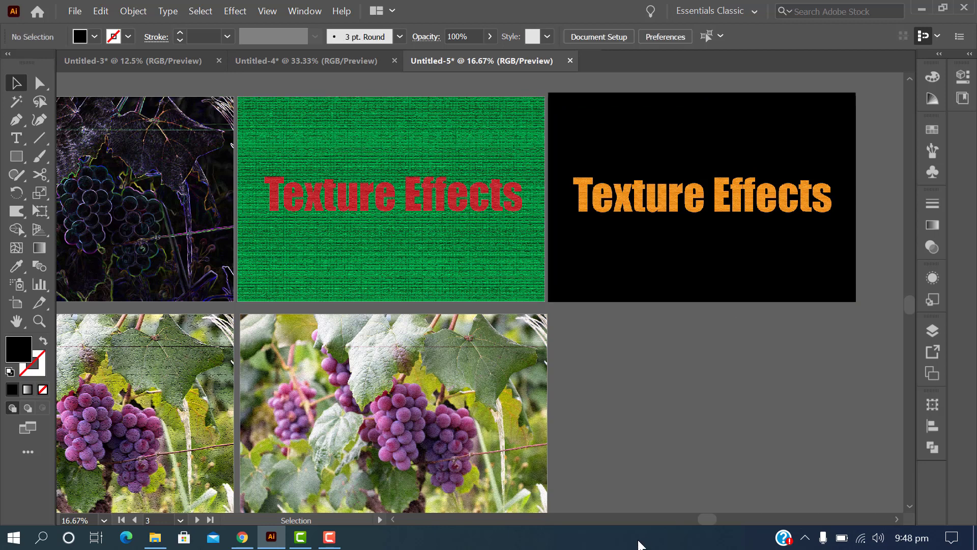
click(390, 524)
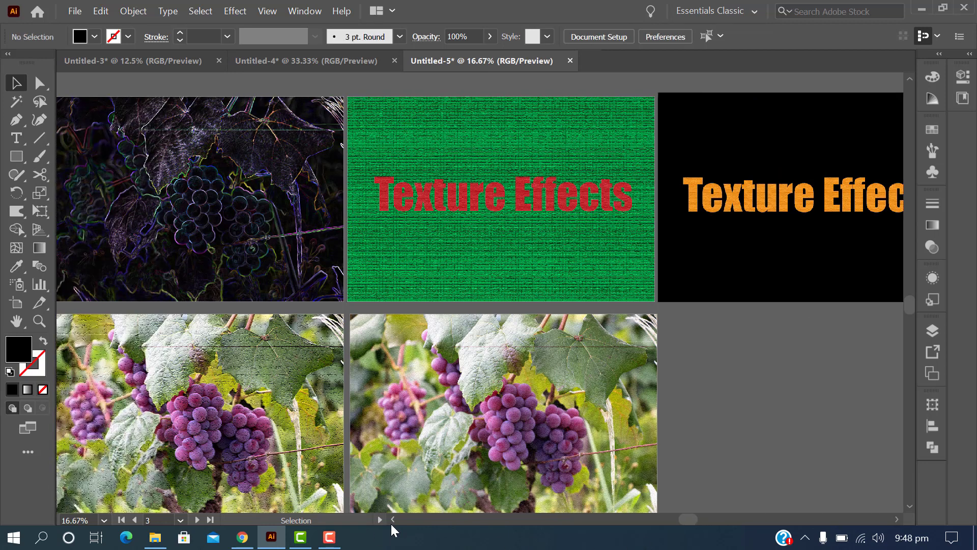
scroll(845, 373, down, 2)
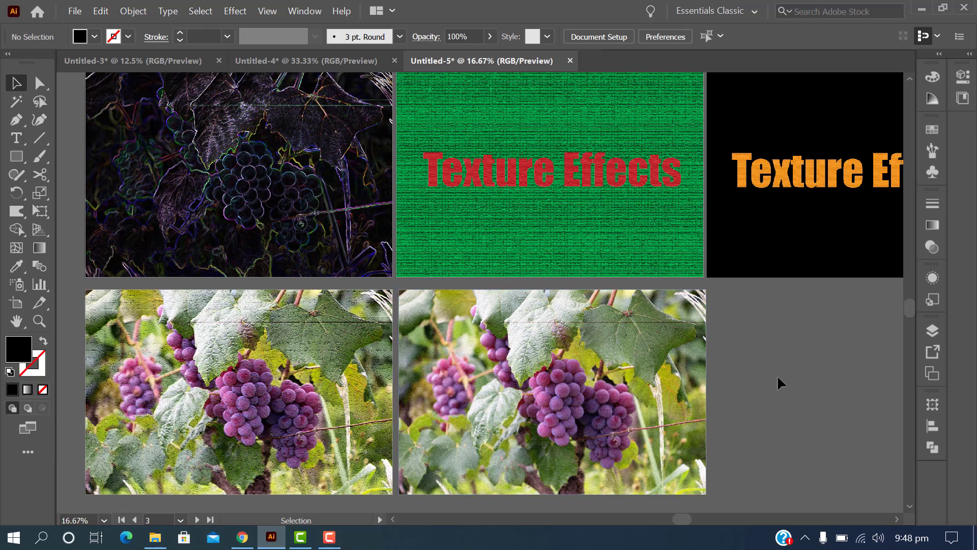
click(329, 537)
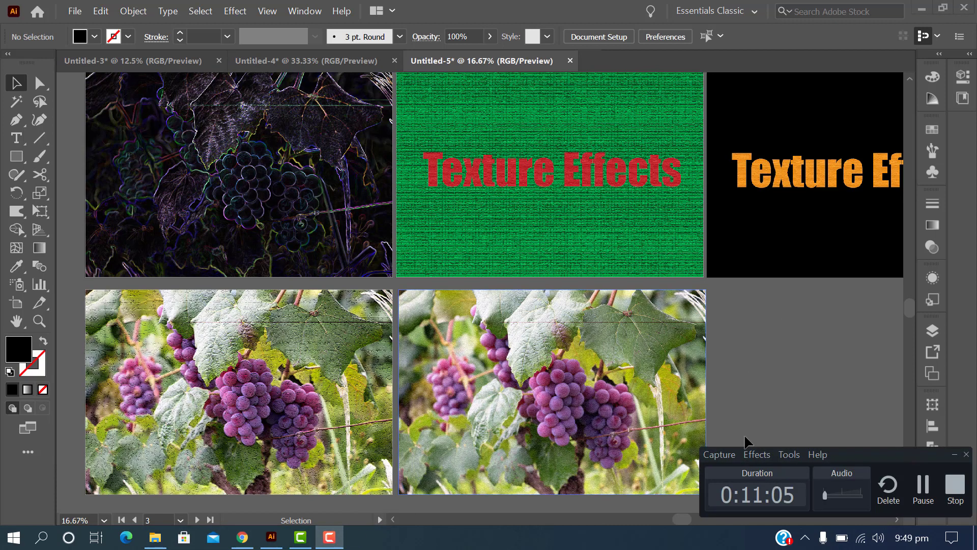